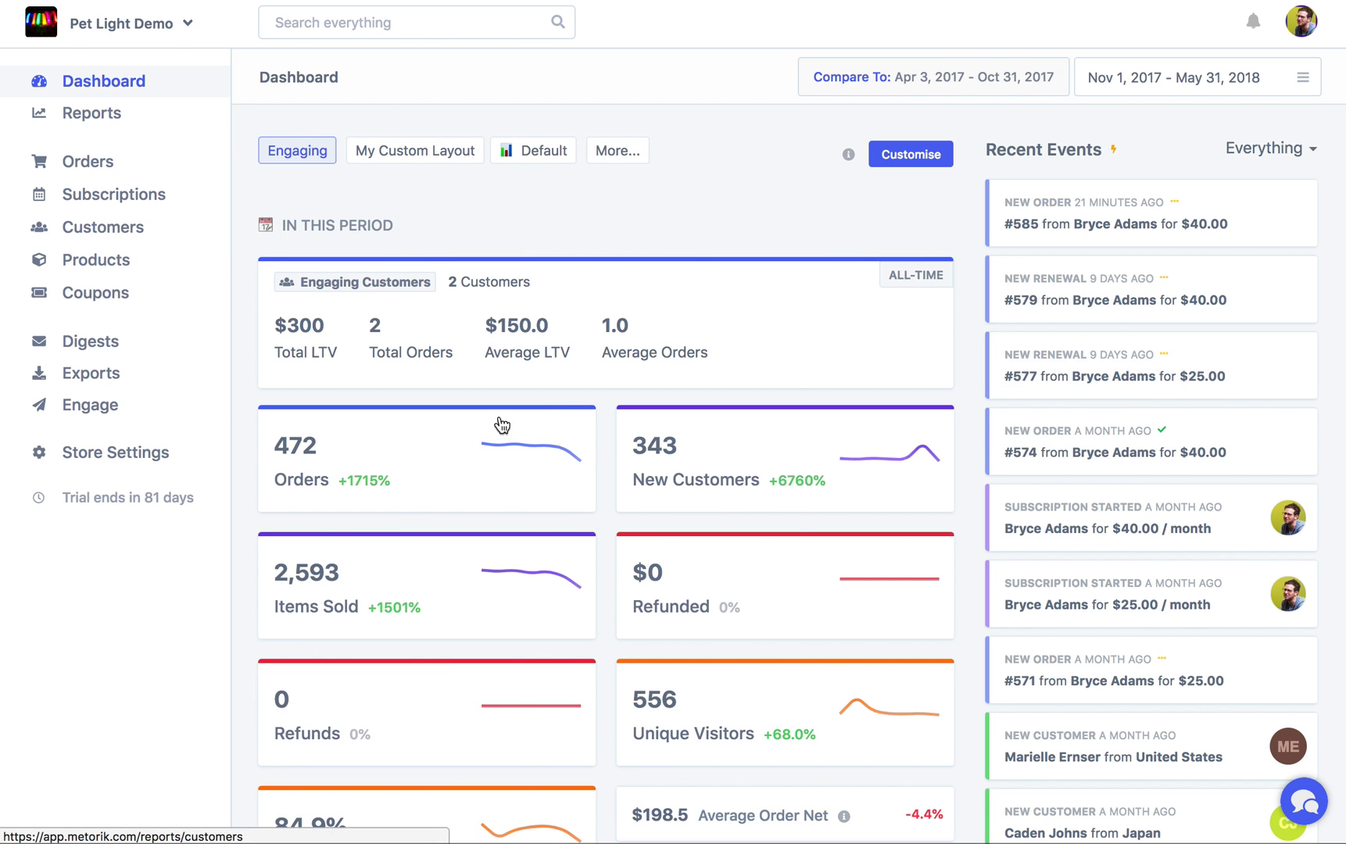
Open the Orders report and set its date range to January 1 through March 31, 2018.
{"action": "left_click", "coordinate": [420, 452]}
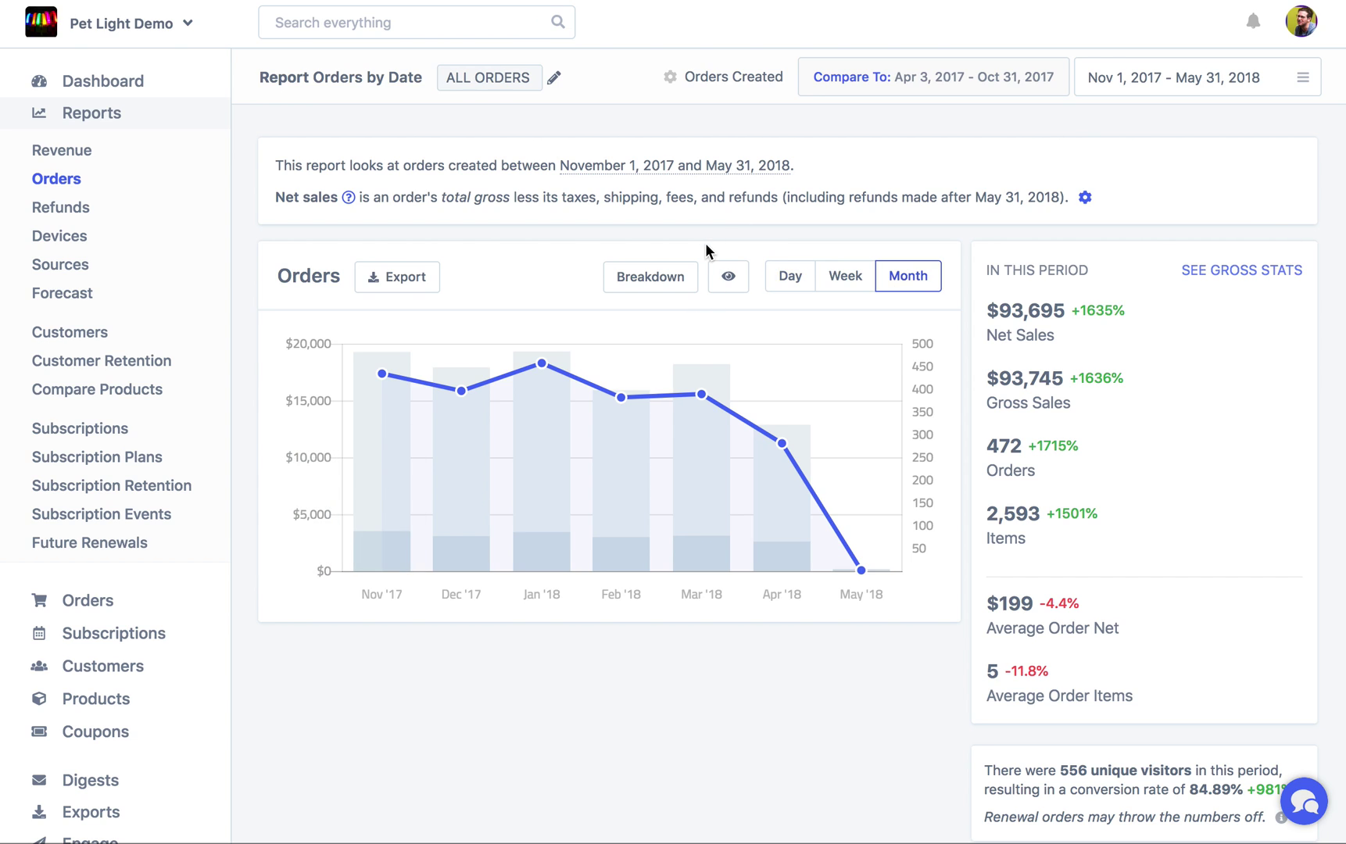
{"action": "mouse_move", "coordinate": [582, 393]}
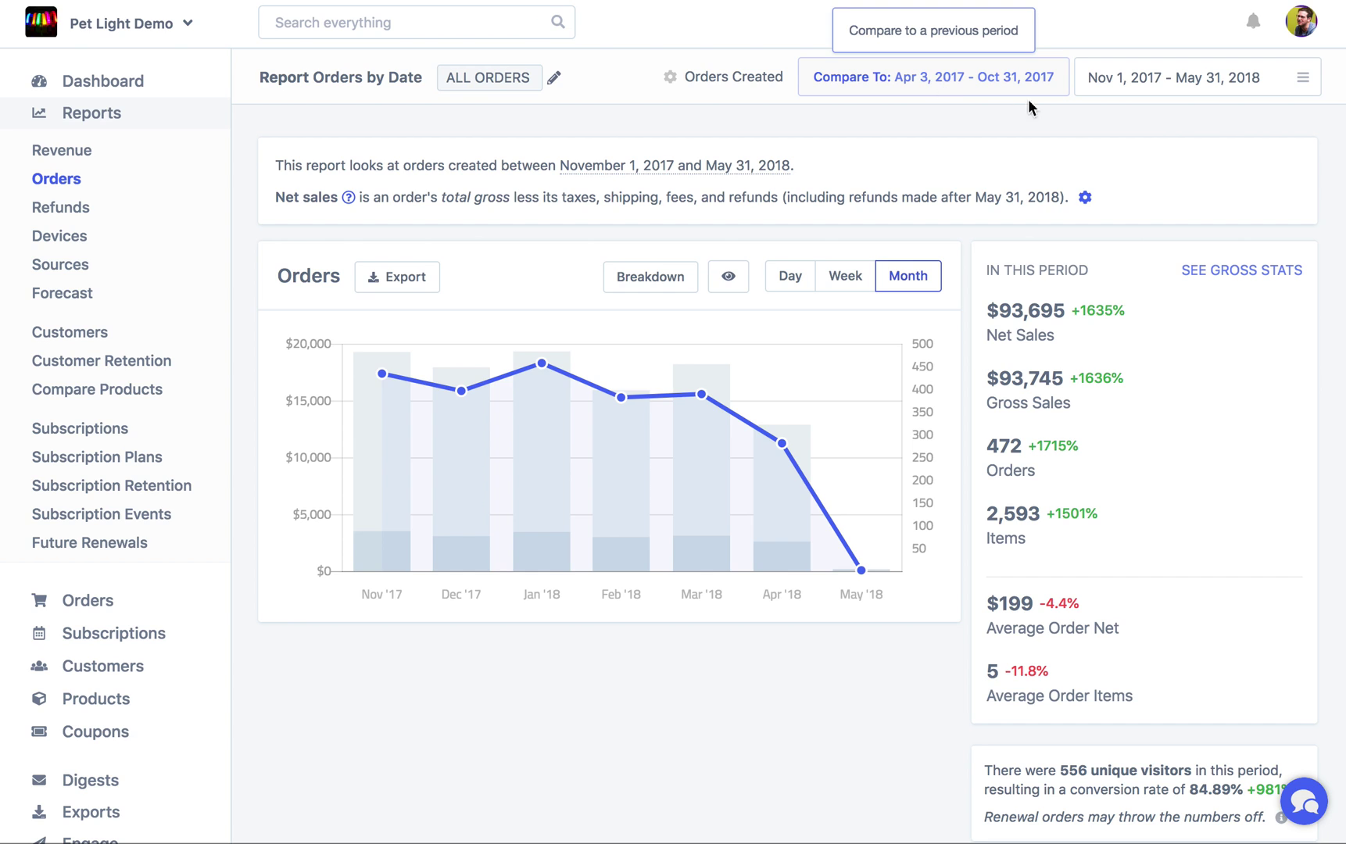
{"action": "left_click", "coordinate": [1227, 88]}
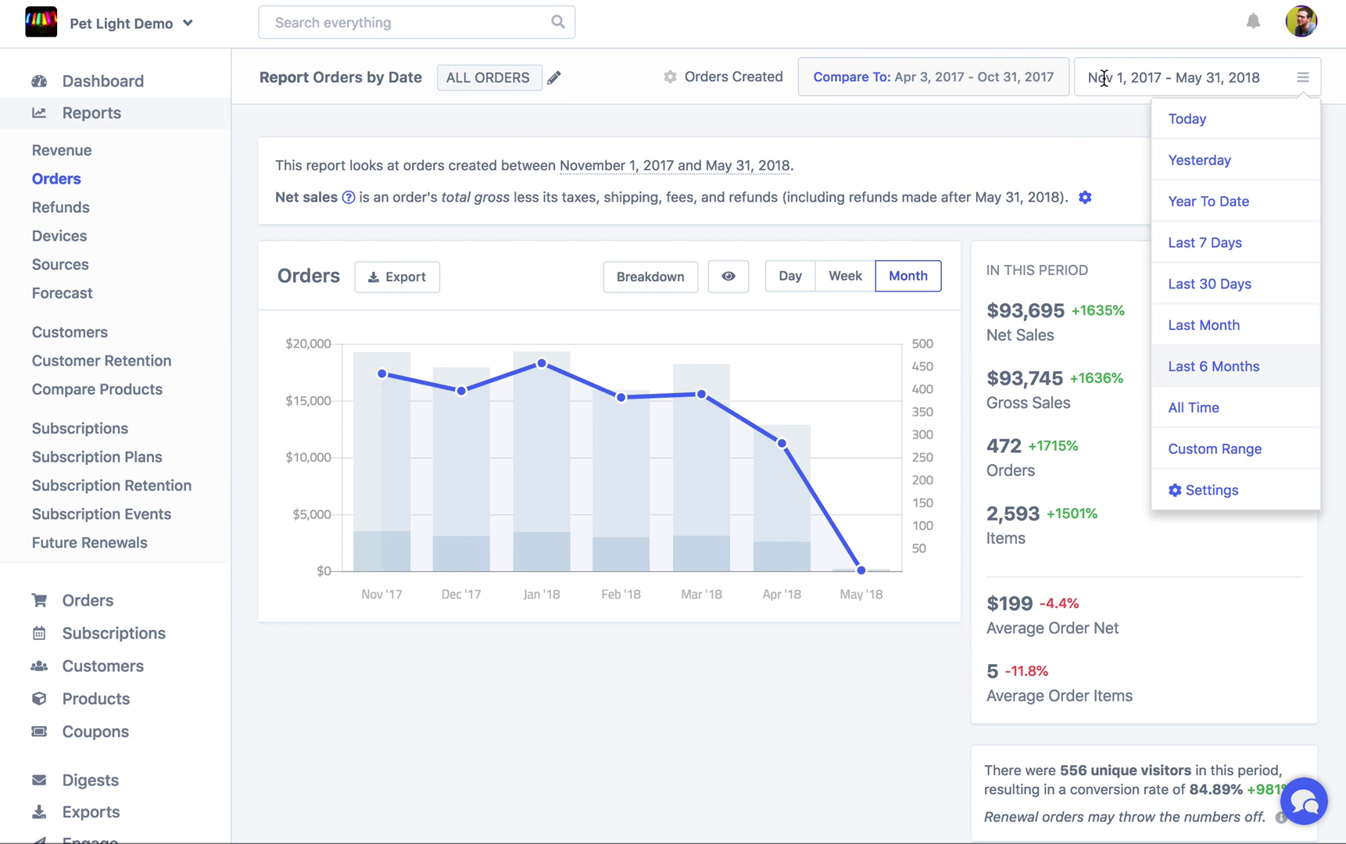
{"action": "left_click", "coordinate": [1218, 453]}
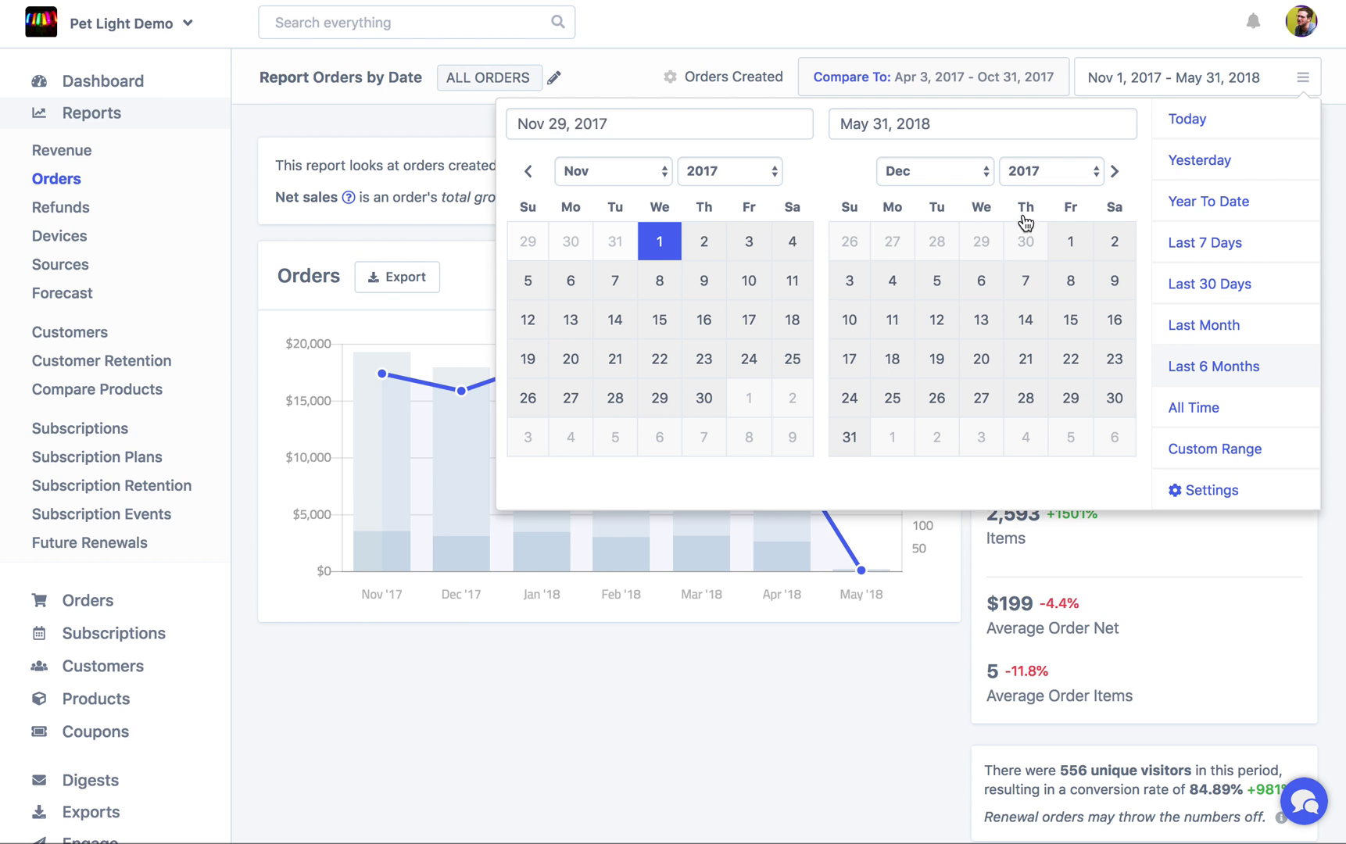
{"action": "left_click", "coordinate": [1114, 170]}
{"action": "left_click", "coordinate": [906, 237]}
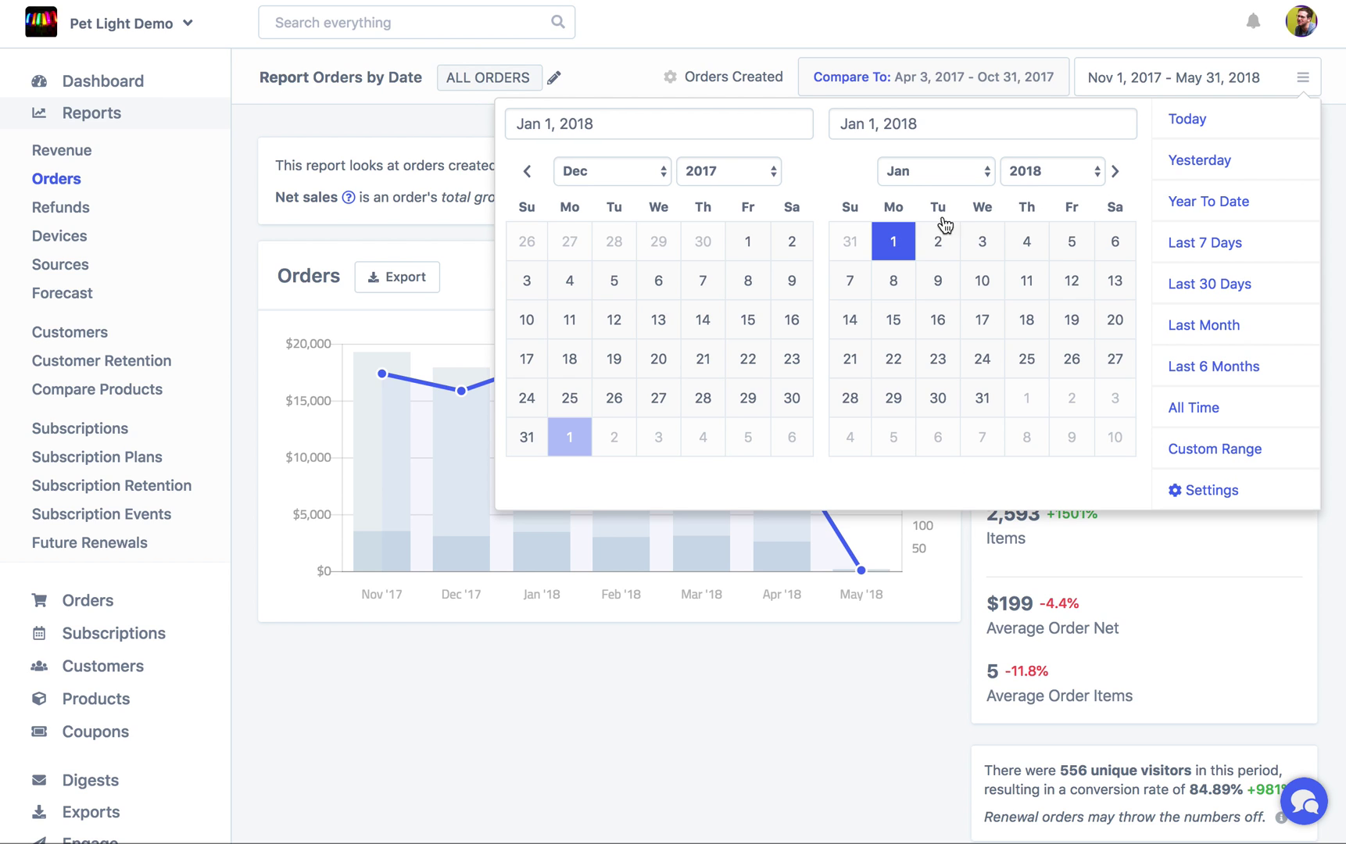
{"action": "left_click", "coordinate": [1116, 172]}
{"action": "left_click", "coordinate": [1116, 172]}
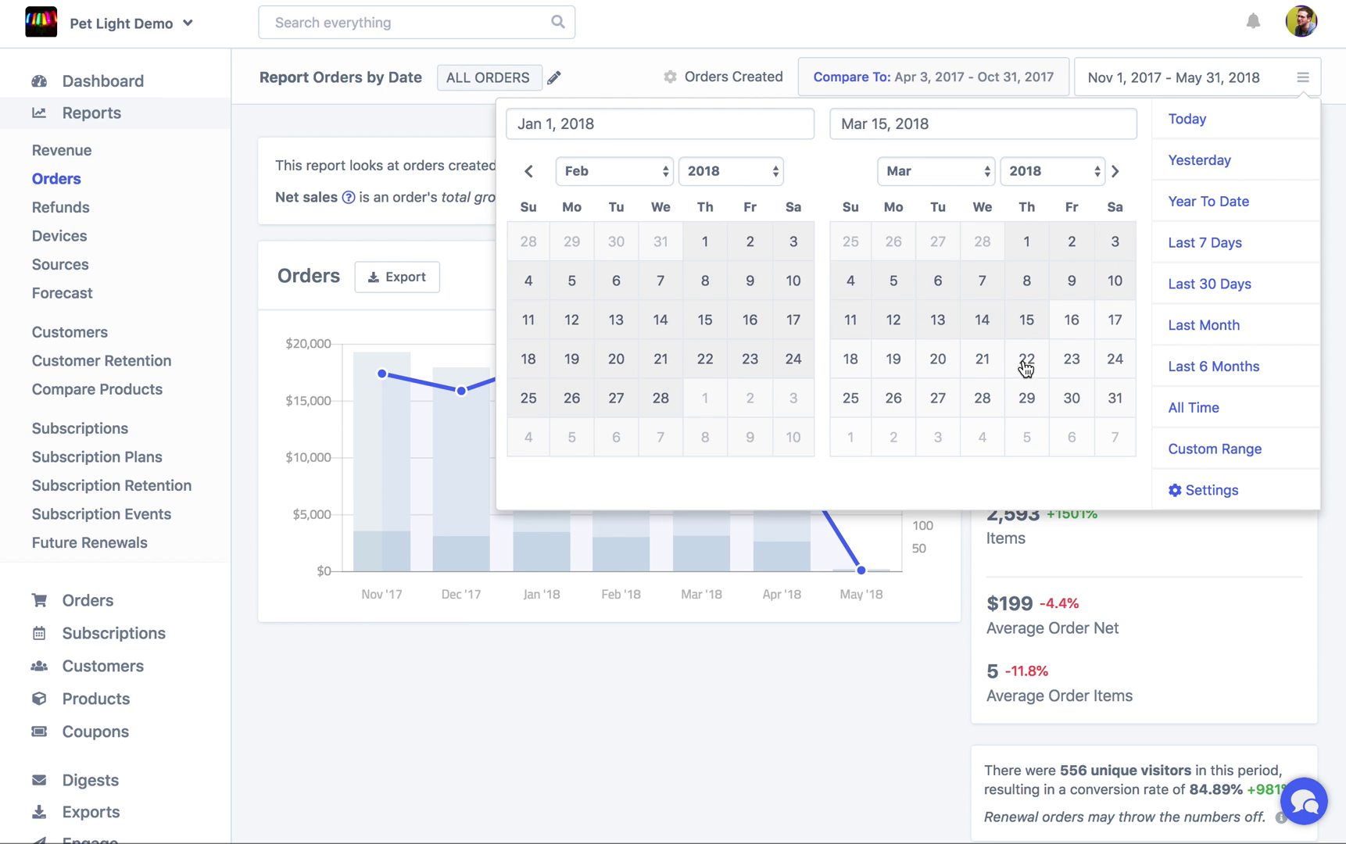
{"action": "left_click", "coordinate": [1114, 398]}
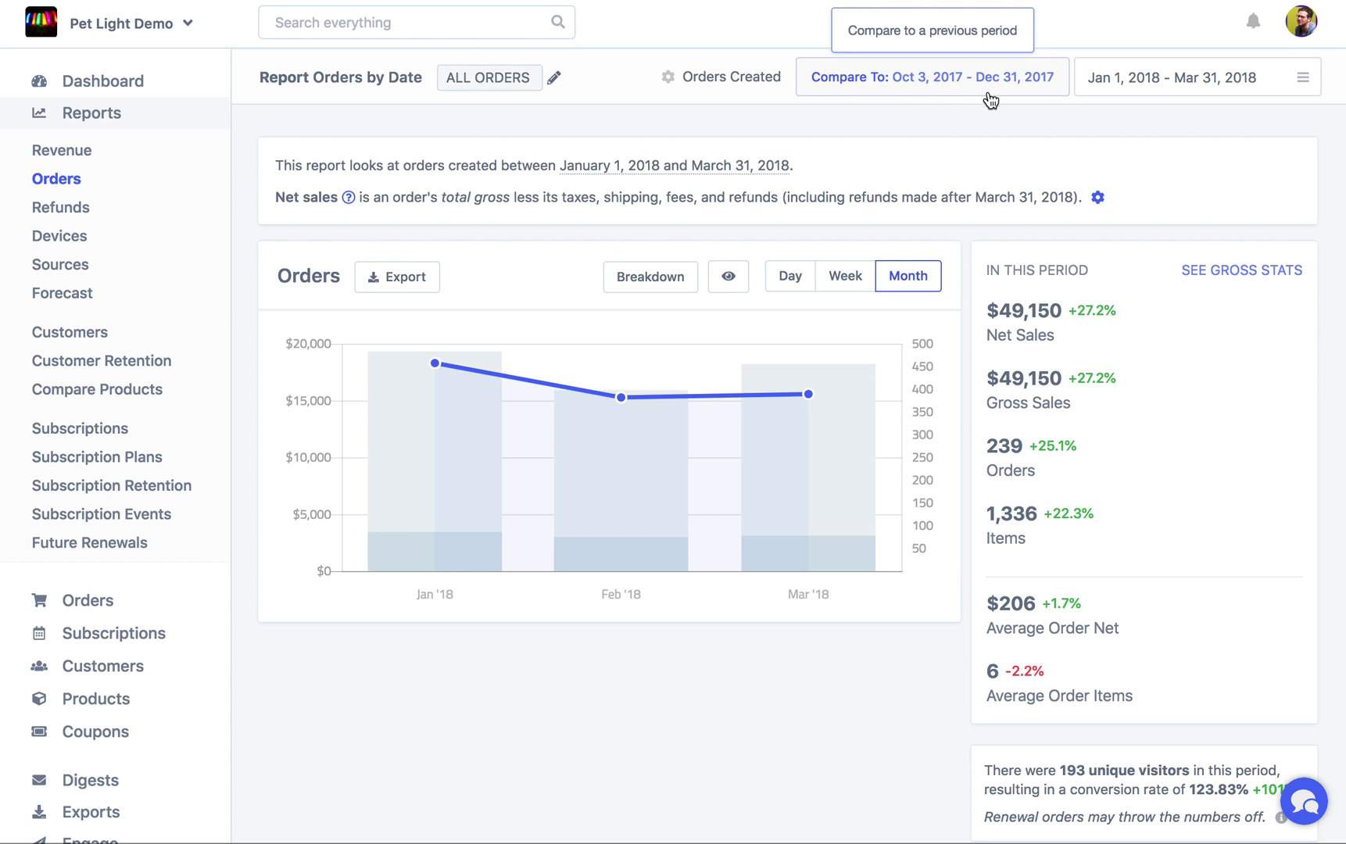
Compare the orders chart with the preceding period, and clear the comparison line.
{"action": "left_click", "coordinate": [878, 86]}
{"action": "left_click", "coordinate": [840, 180]}
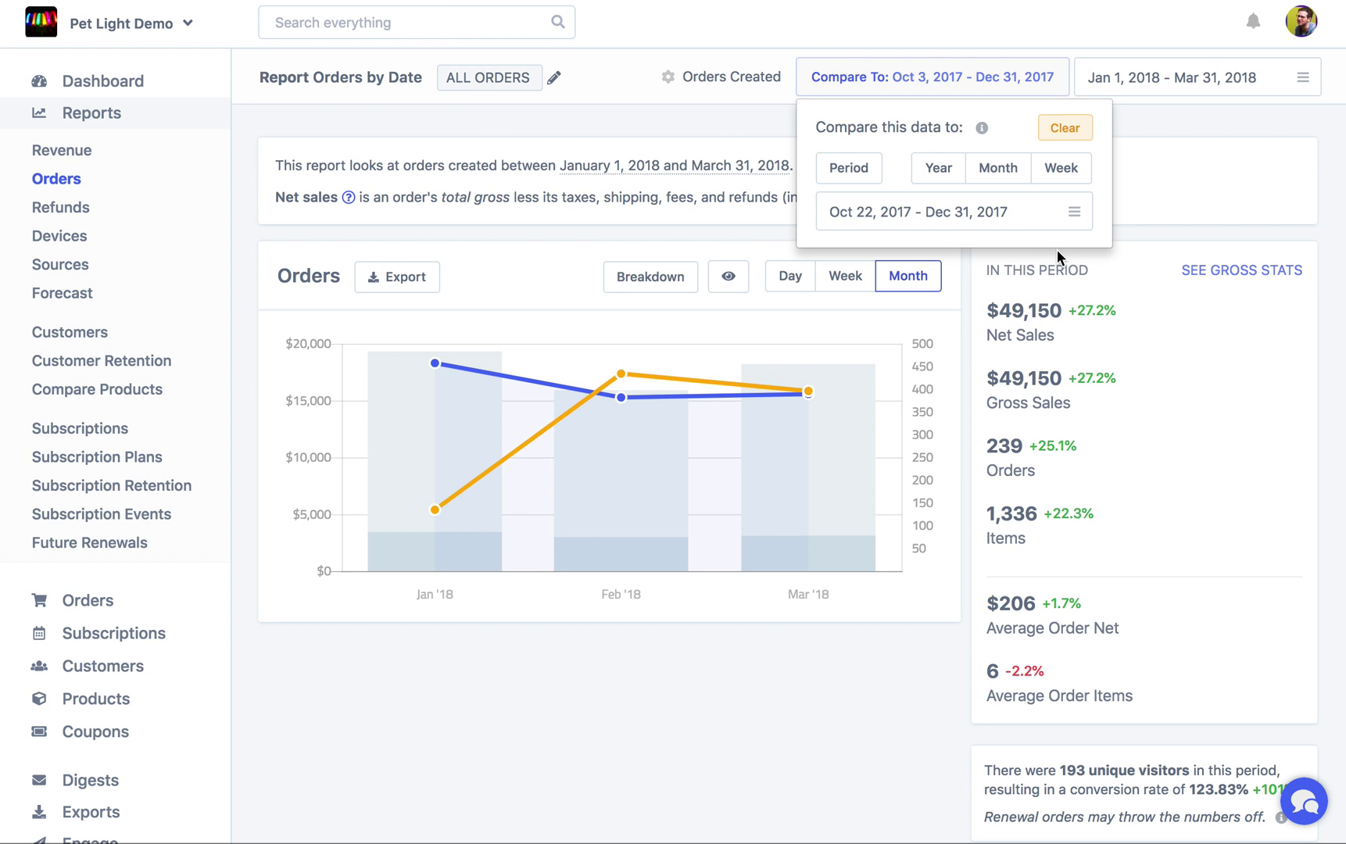
{"action": "mouse_move", "coordinate": [583, 442]}
{"action": "left_click", "coordinate": [1063, 130]}
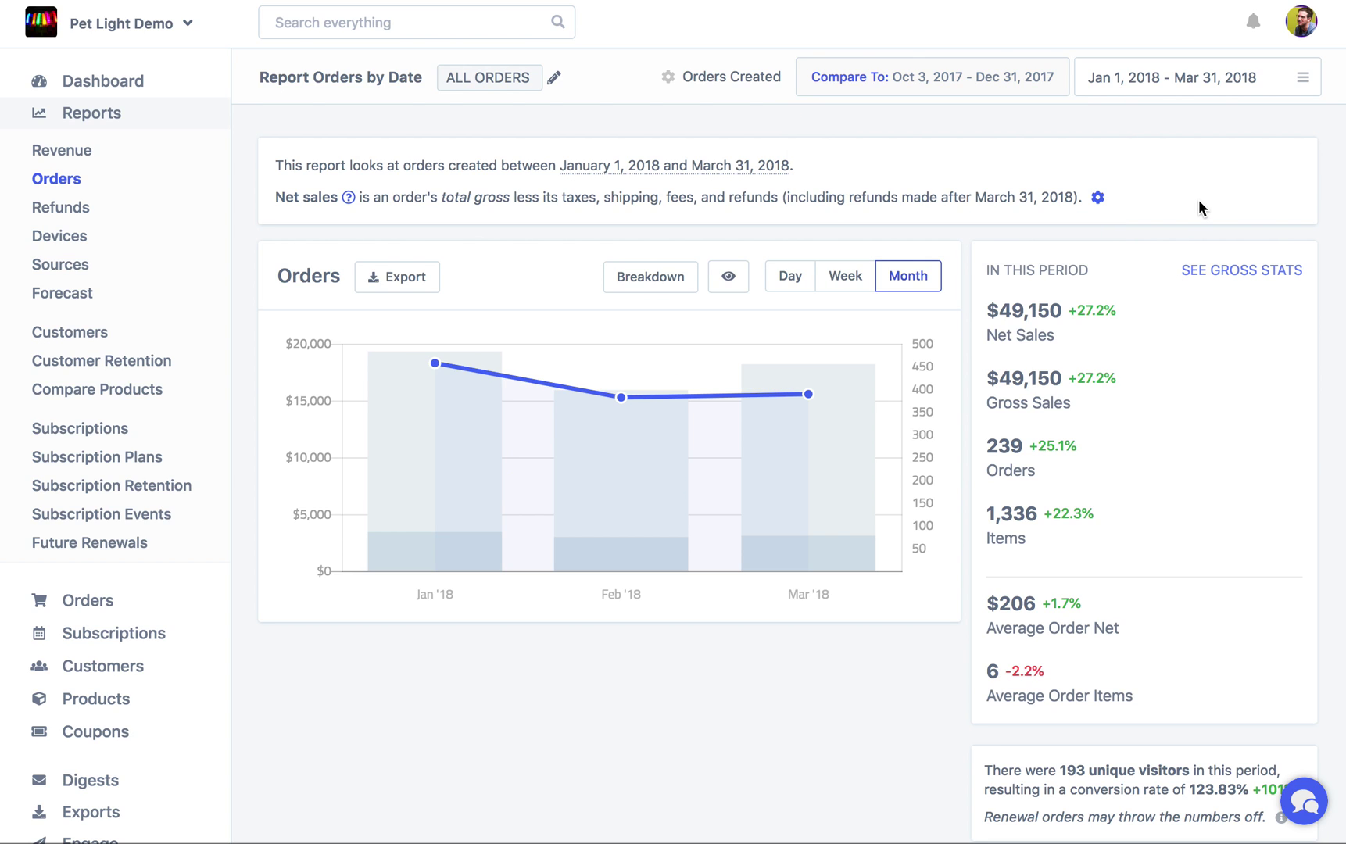
Examine the Orders report's sales totals, new vs. returning customers, status and payment method groupings, and monthly chart.
{"action": "scroll", "coordinate": [1198, 202], "scroll_direction": "down", "scroll_amount": 7}
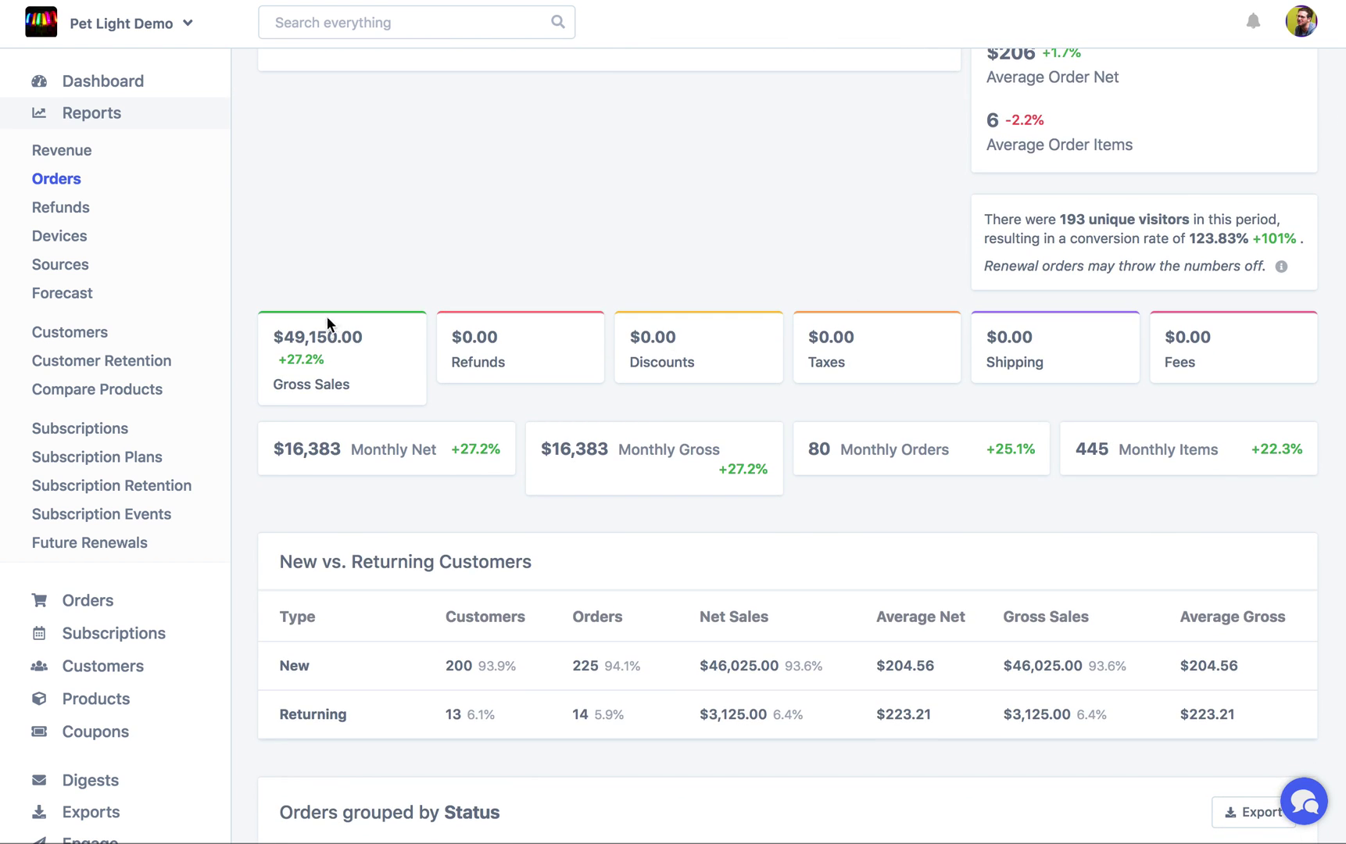
{"action": "scroll", "coordinate": [375, 368], "scroll_direction": "up", "scroll_amount": 1}
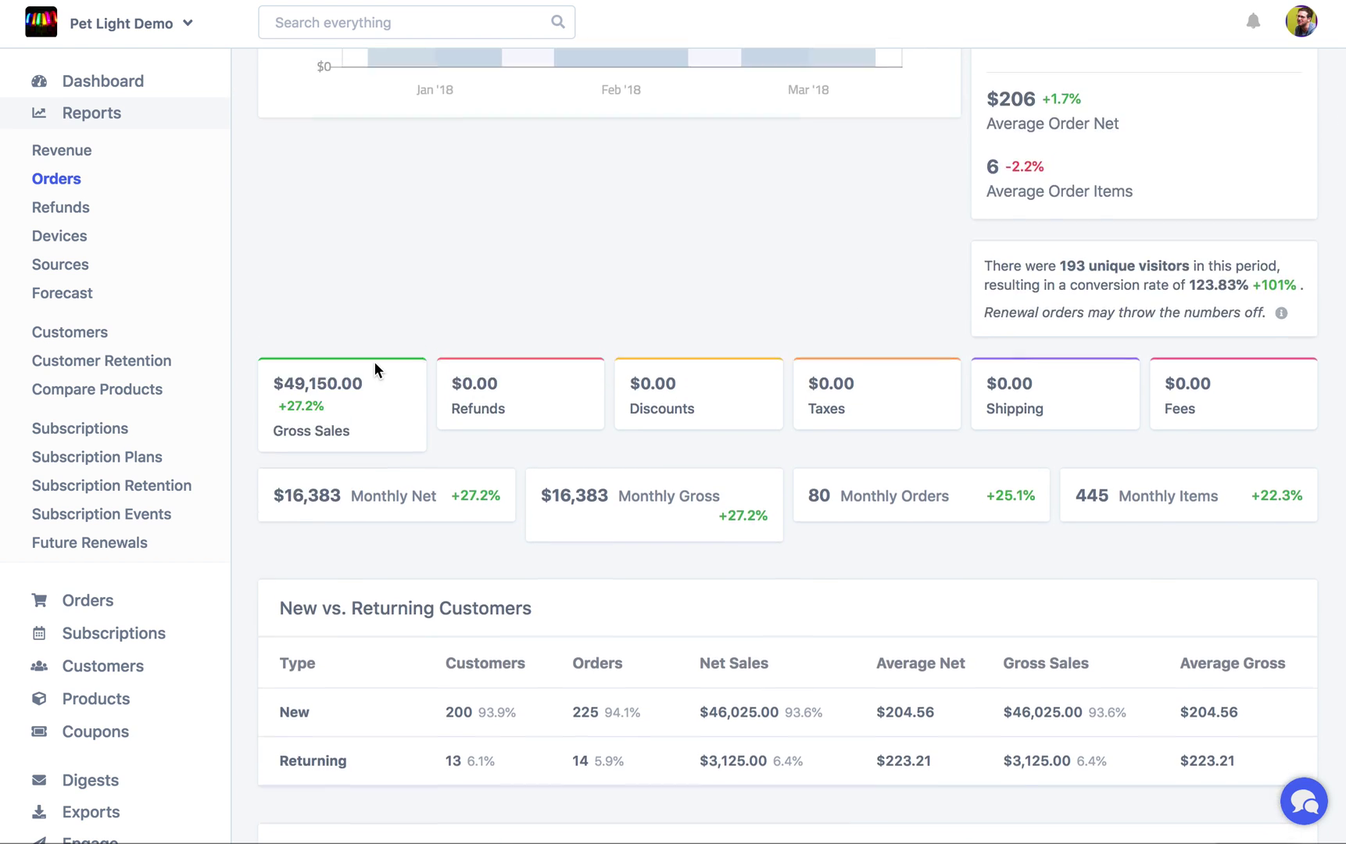
{"action": "scroll", "coordinate": [375, 369], "scroll_direction": "down", "scroll_amount": 3}
{"action": "scroll", "coordinate": [375, 366], "scroll_direction": "up", "scroll_amount": 1}
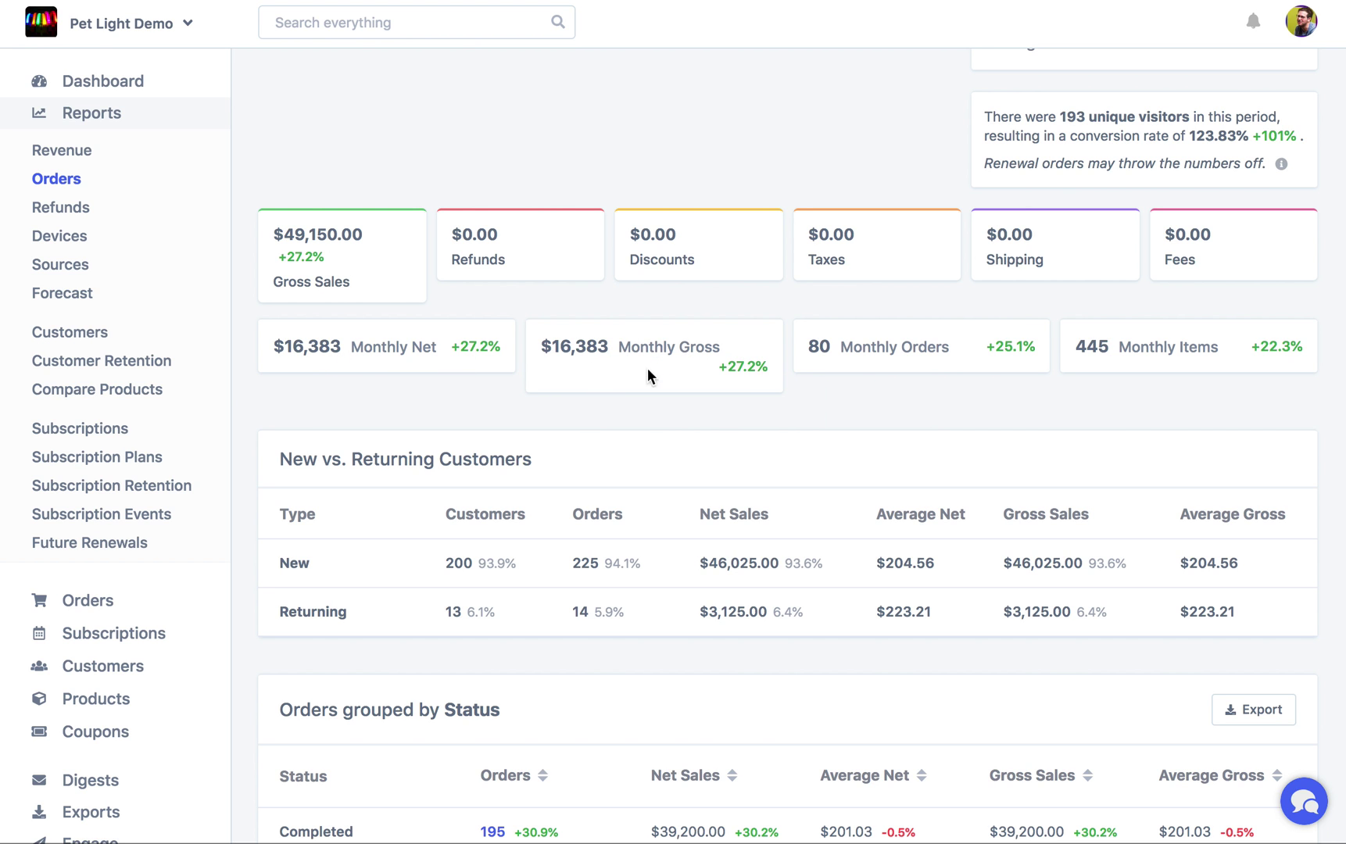
{"action": "scroll", "coordinate": [892, 534], "scroll_direction": "down", "scroll_amount": 5}
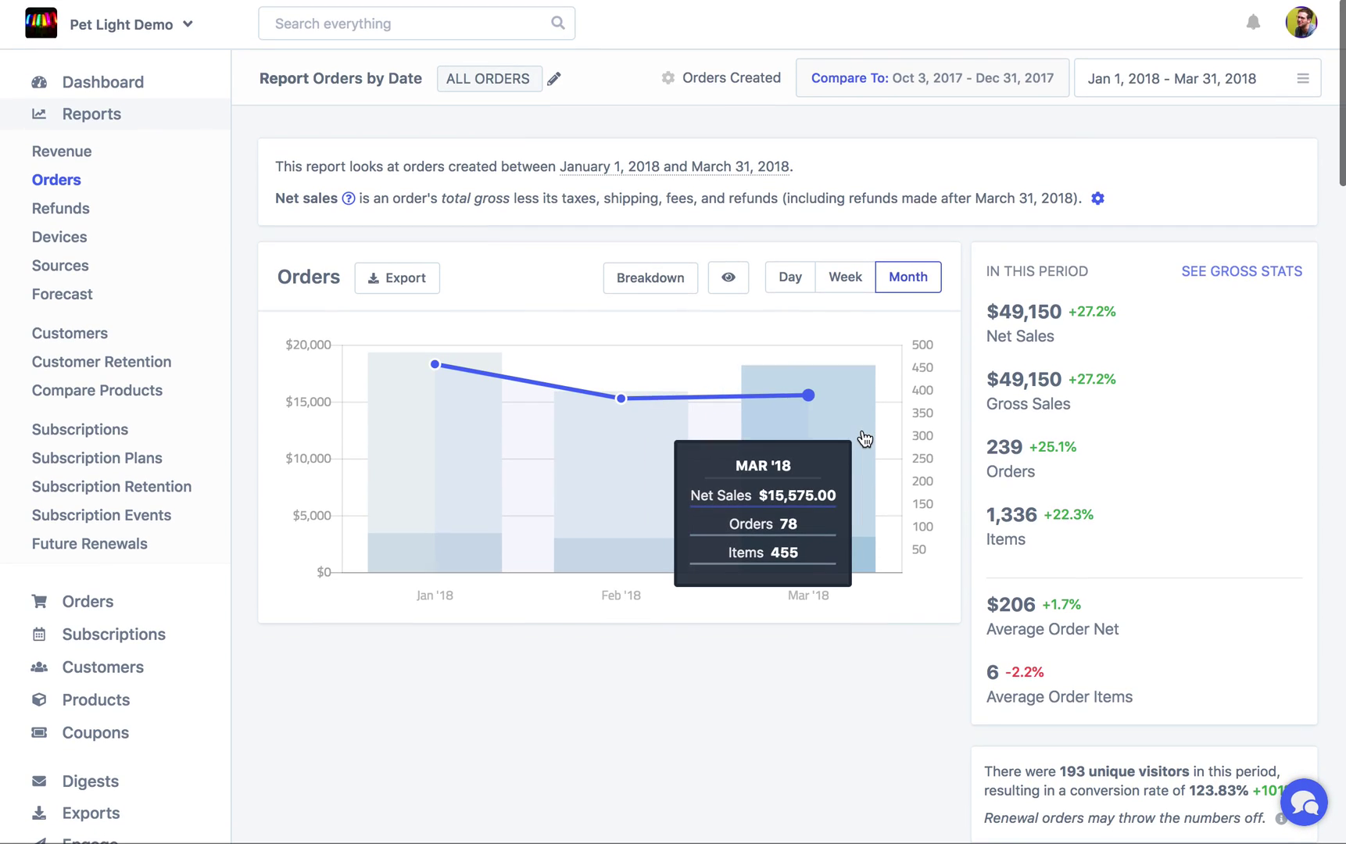
{"action": "scroll", "coordinate": [1040, 473], "scroll_direction": "down", "scroll_amount": 10}
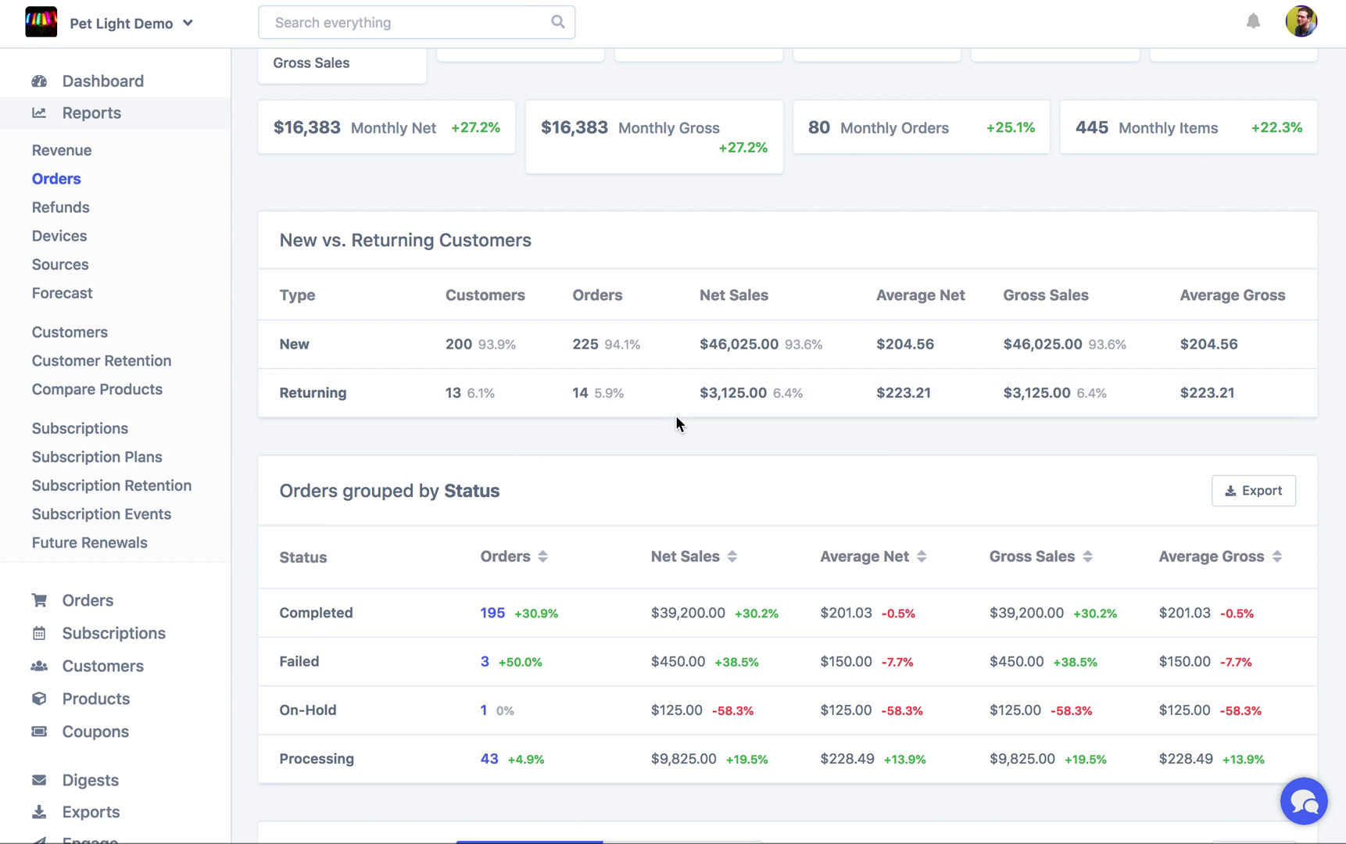
{"action": "scroll", "coordinate": [675, 415], "scroll_direction": "down", "scroll_amount": 2}
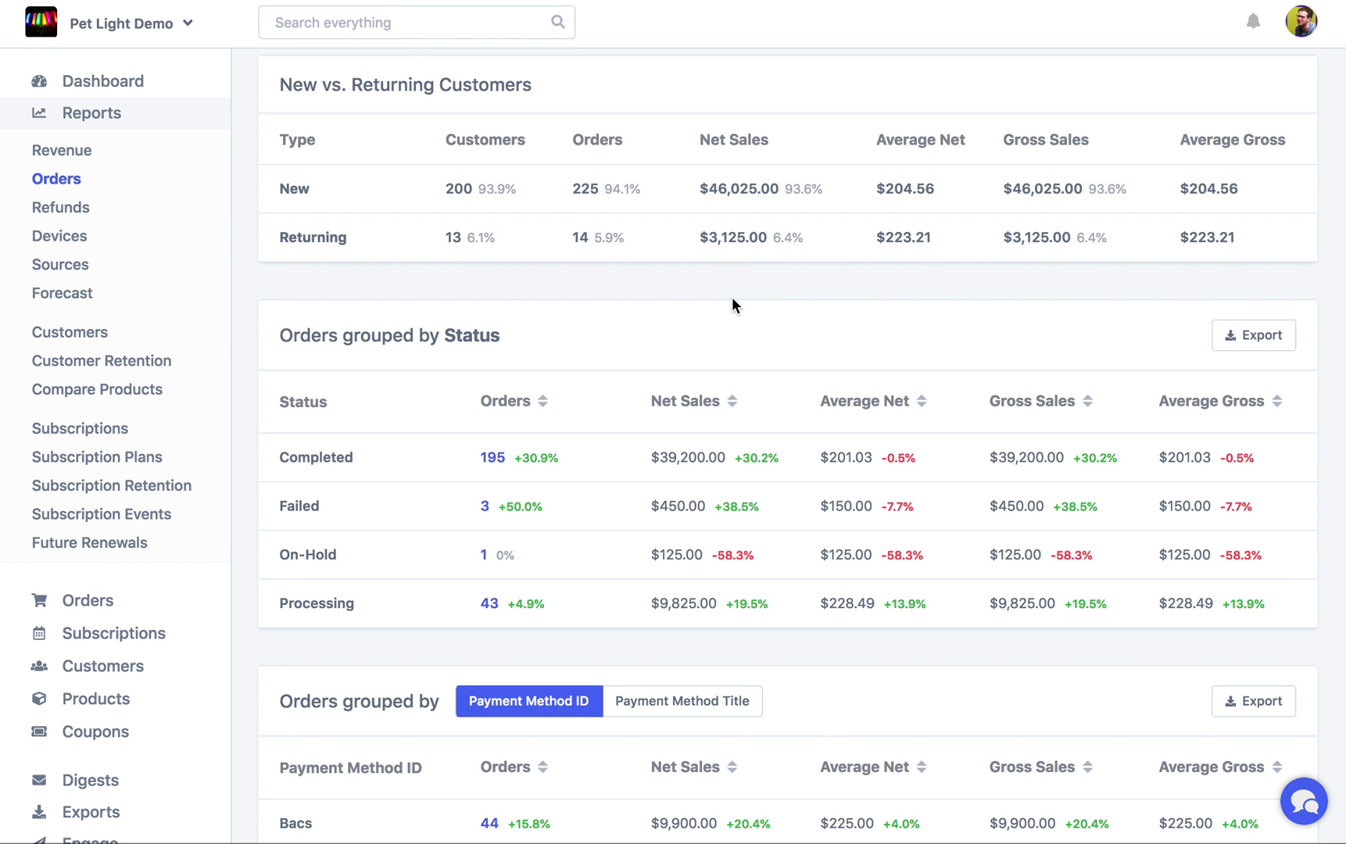
{"action": "scroll", "coordinate": [713, 310], "scroll_direction": "down", "scroll_amount": 3}
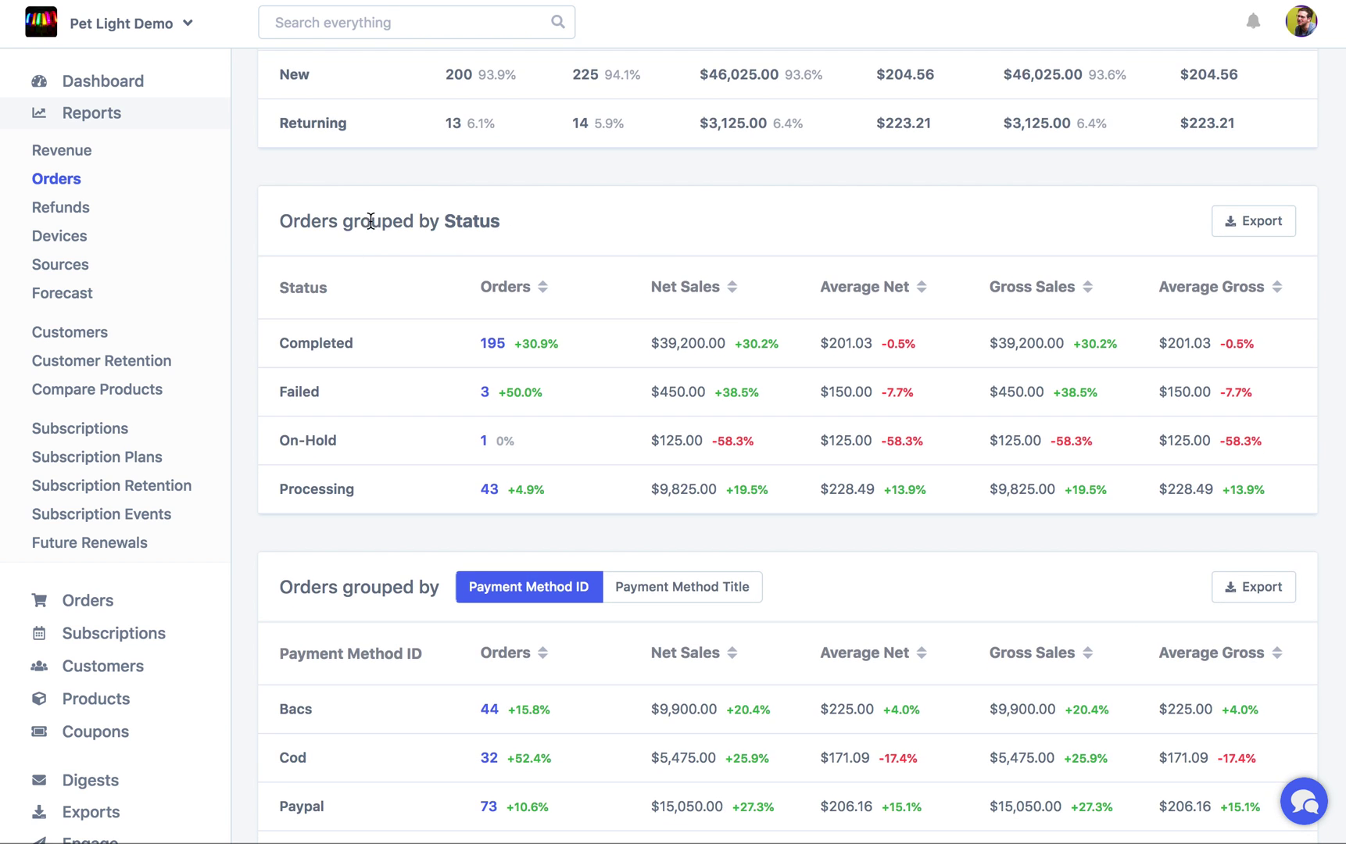
{"action": "scroll", "coordinate": [798, 420], "scroll_direction": "up", "scroll_amount": 10}
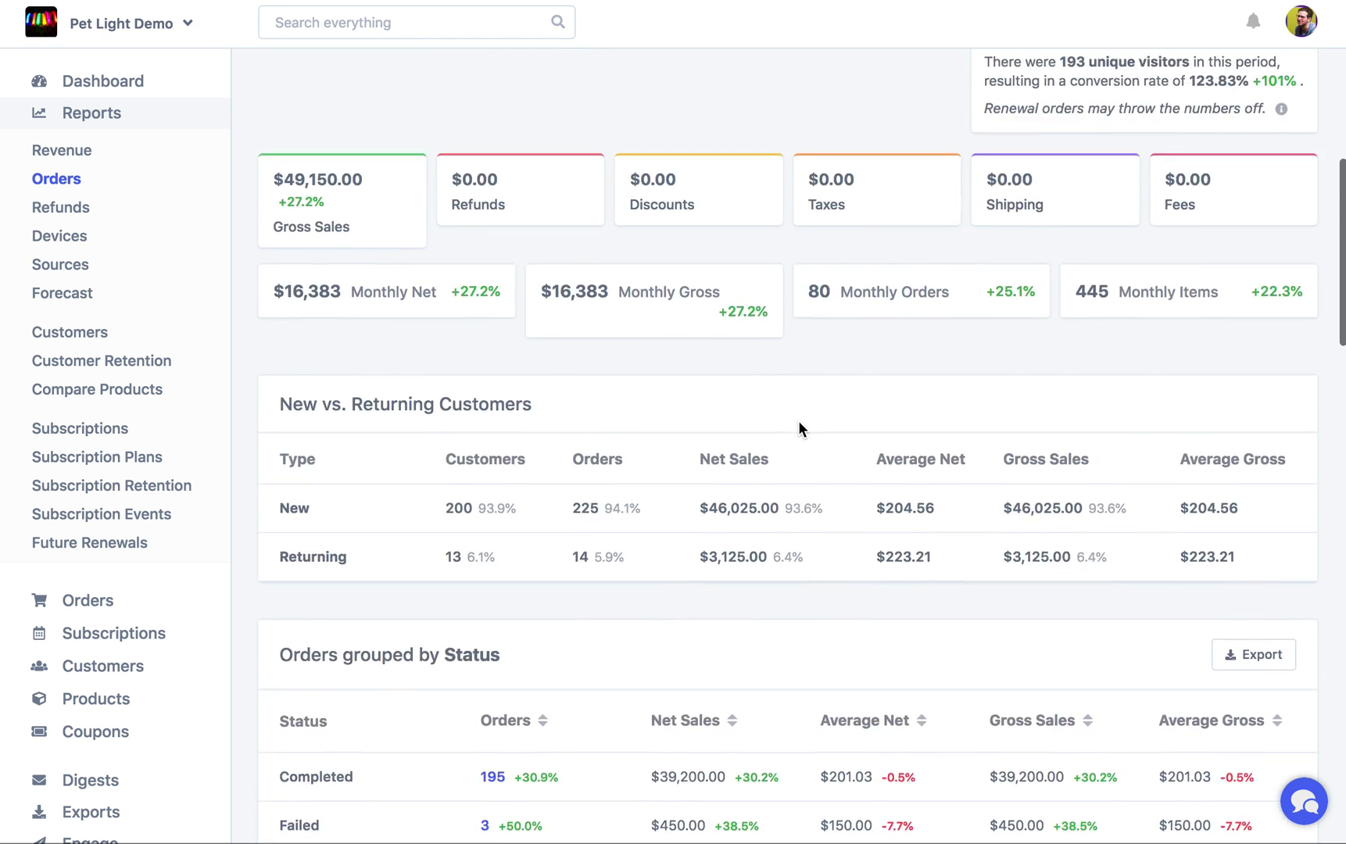
{"action": "scroll", "coordinate": [798, 421], "scroll_direction": "up", "scroll_amount": 4}
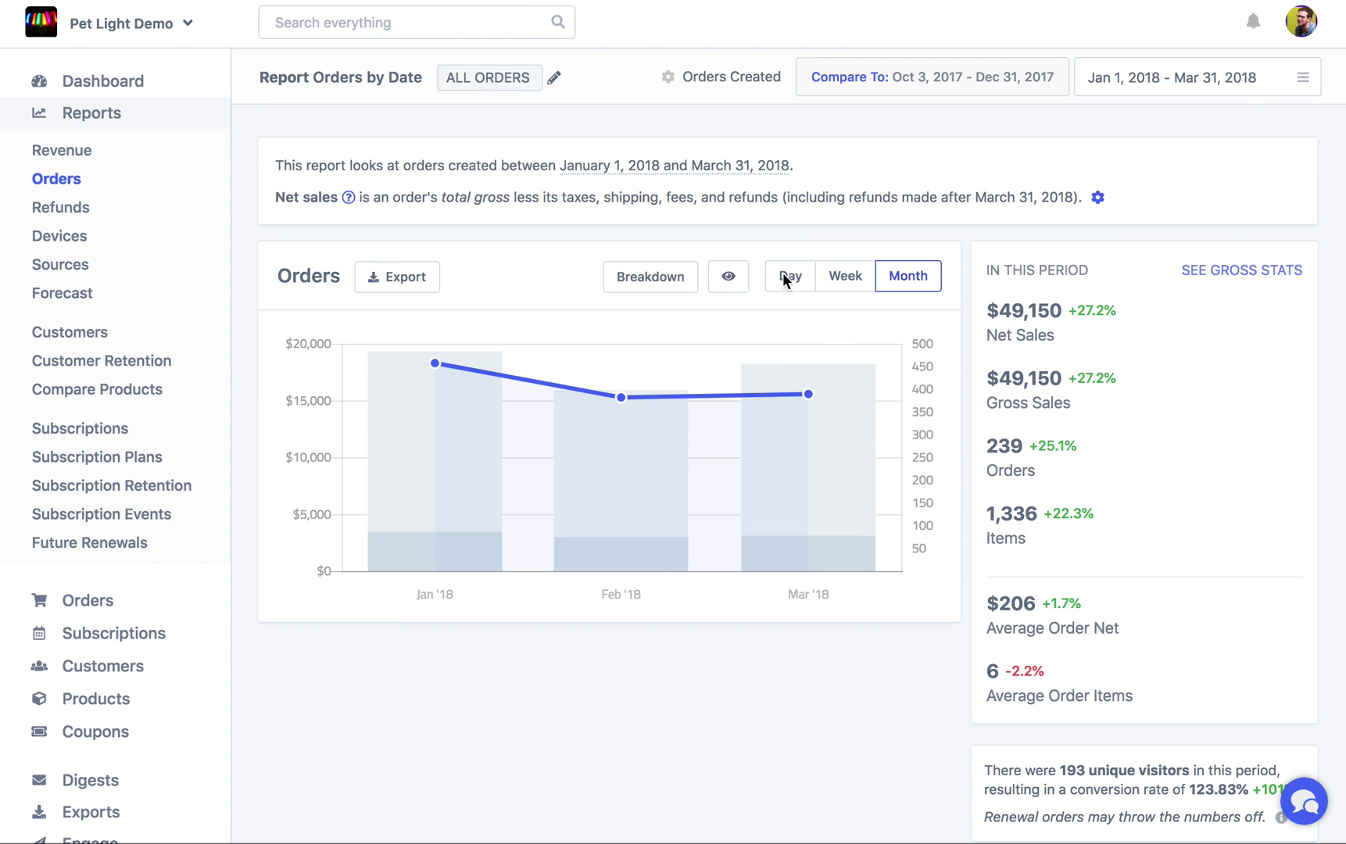
{"action": "mouse_move", "coordinate": [787, 387]}
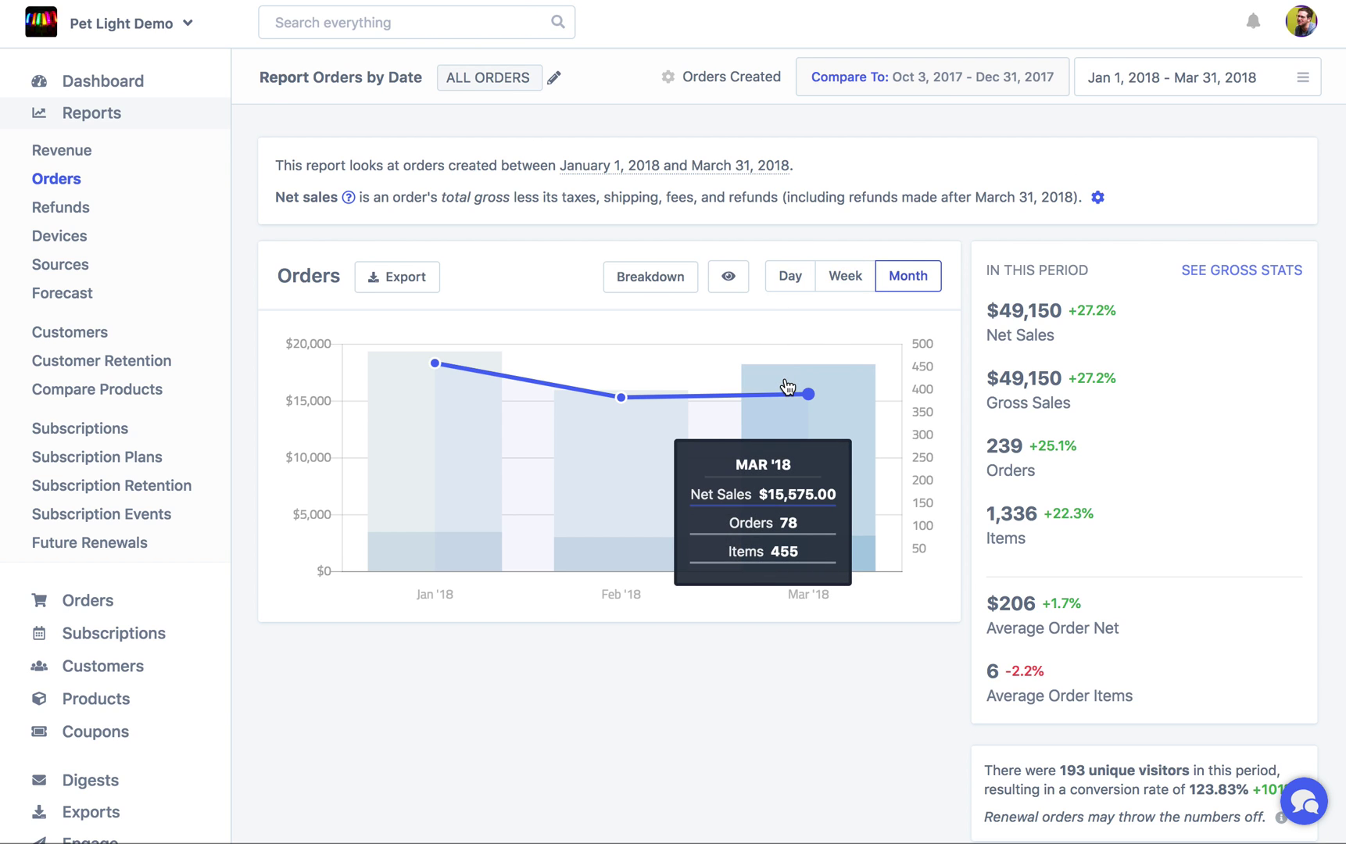
{"action": "scroll", "coordinate": [217, 436], "scroll_direction": "down", "scroll_amount": 2}
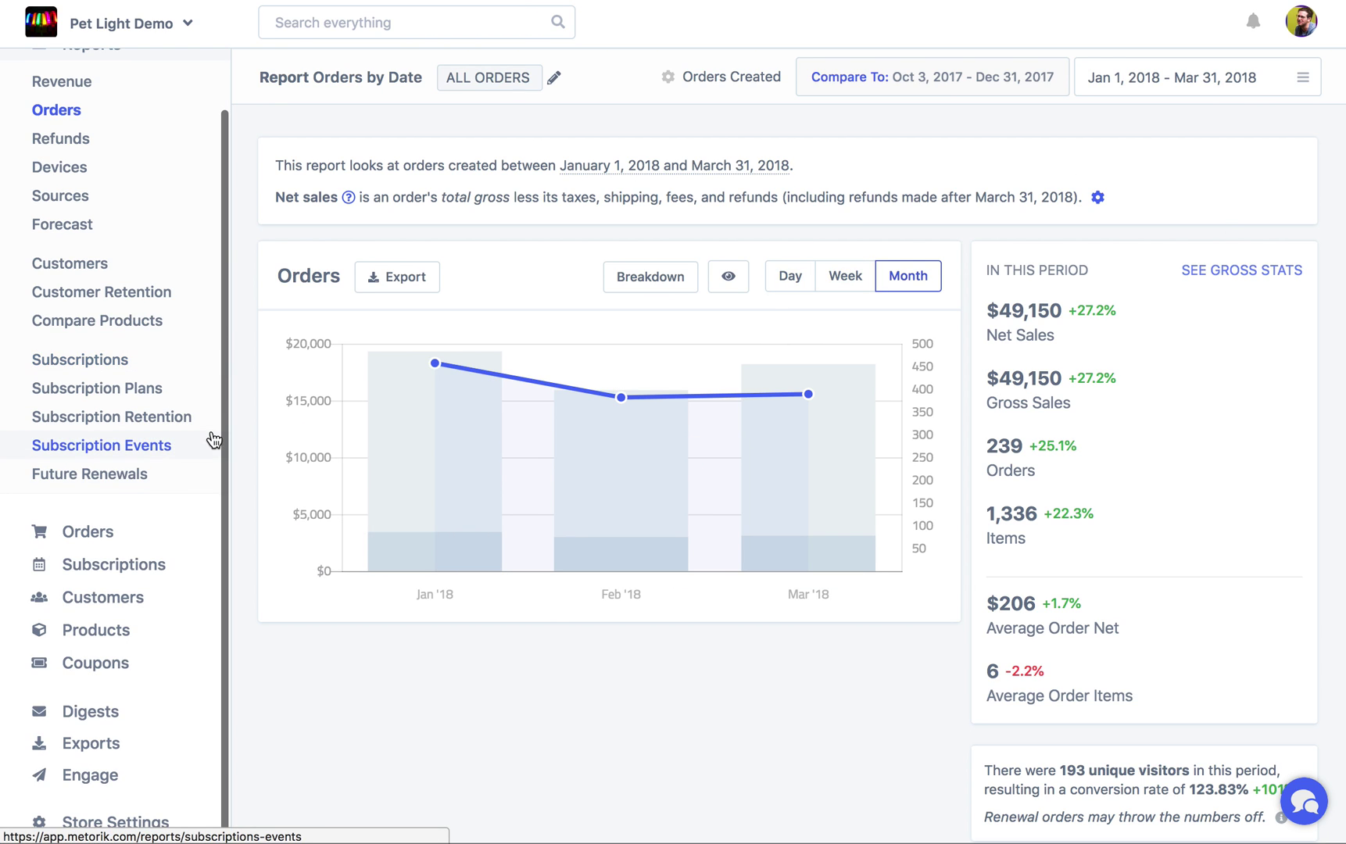
{"action": "mouse_move", "coordinate": [493, 471]}
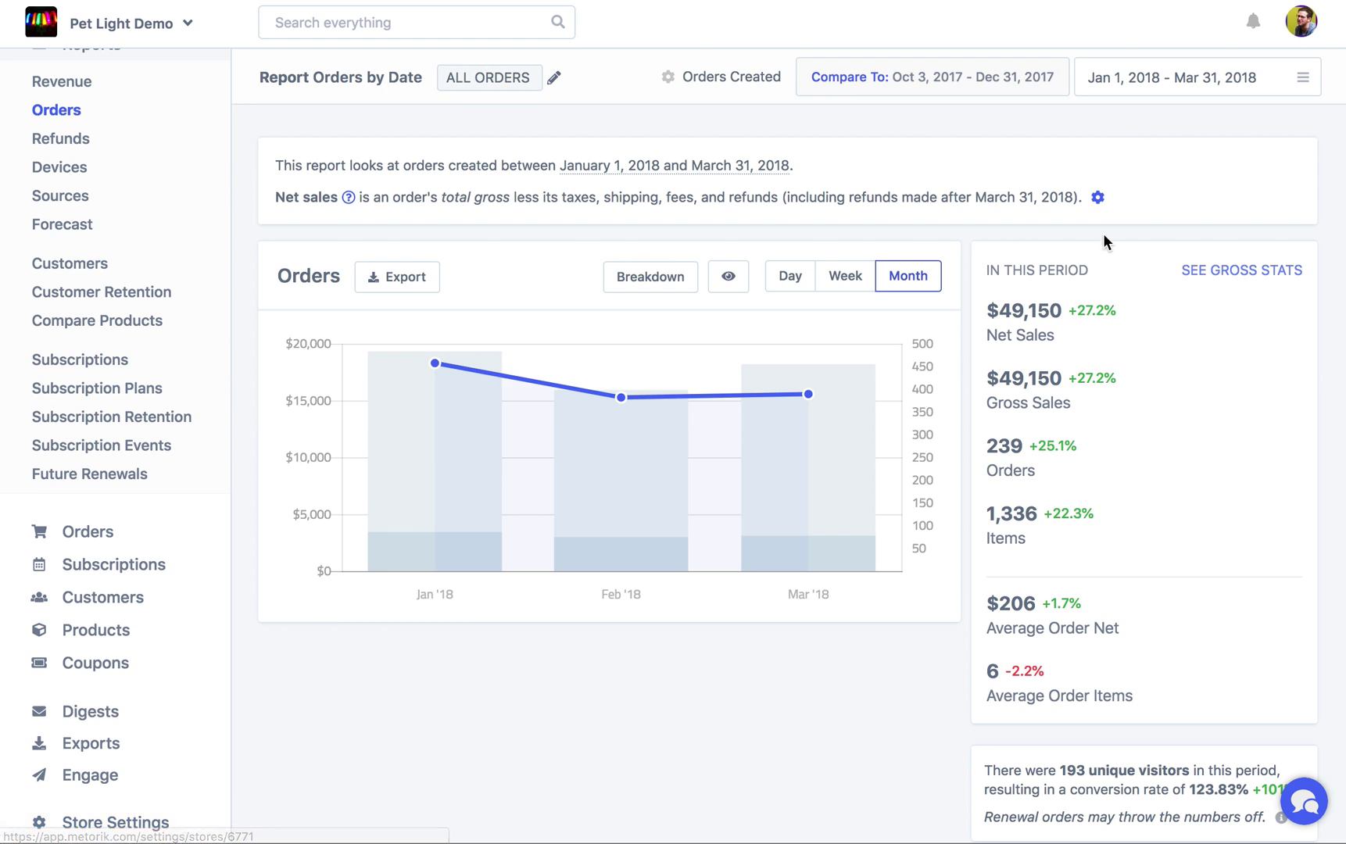
Open the store's report settings from the net sales explanation in the Orders report.
{"action": "left_click", "coordinate": [1098, 198]}
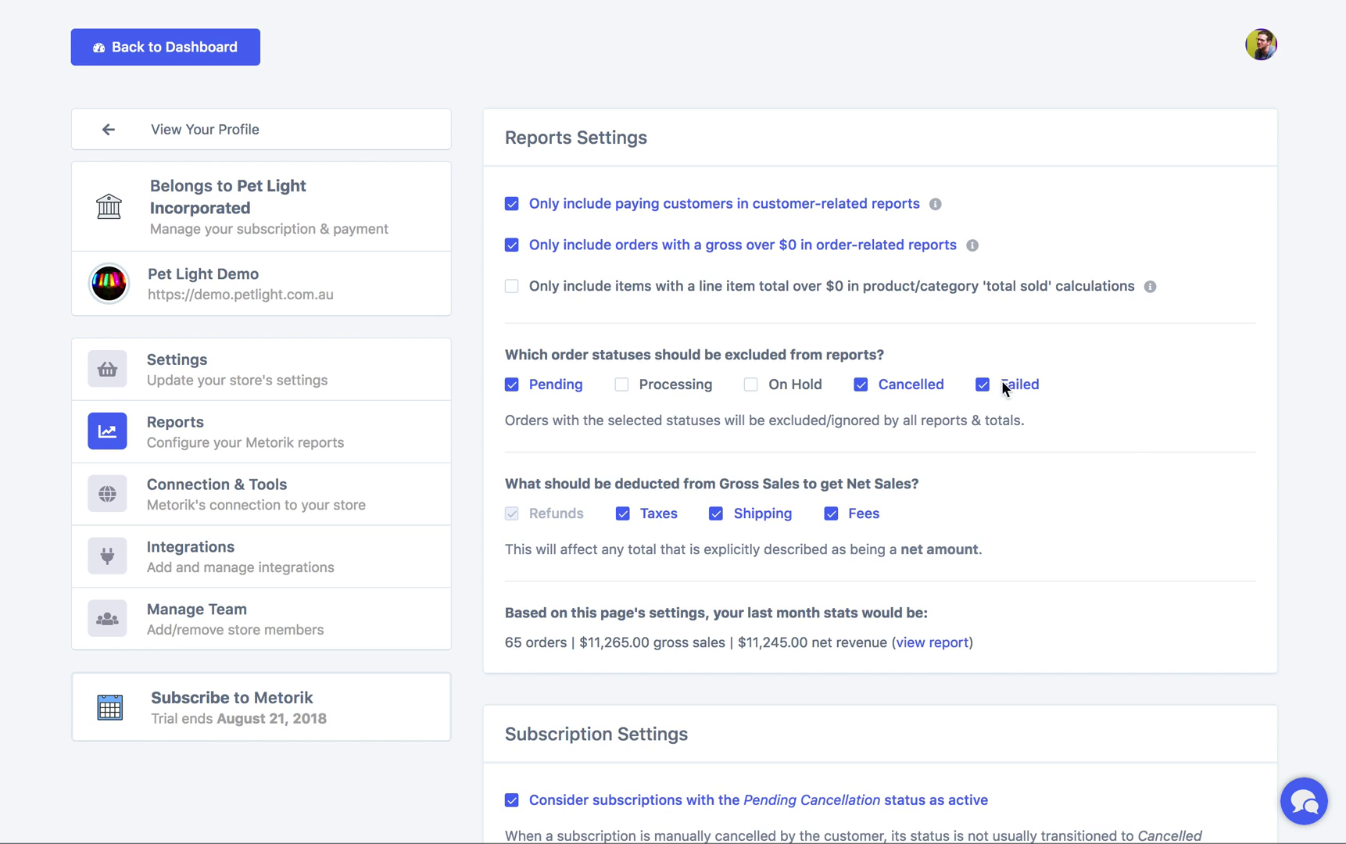
Try excluding On Hold and Processing orders from reports, and include both statuses again.
{"action": "left_click", "coordinate": [797, 396]}
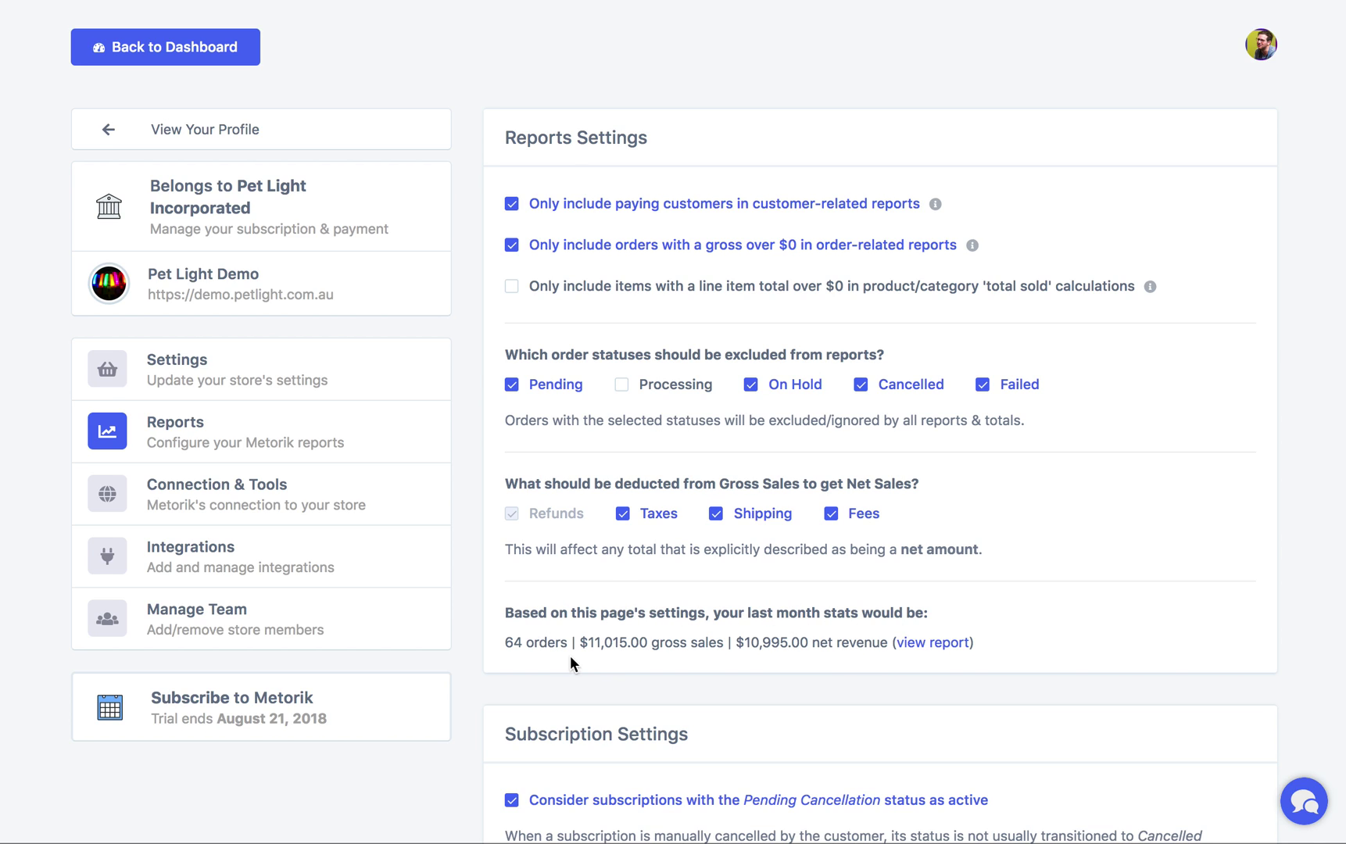
{"action": "left_click", "coordinate": [646, 386]}
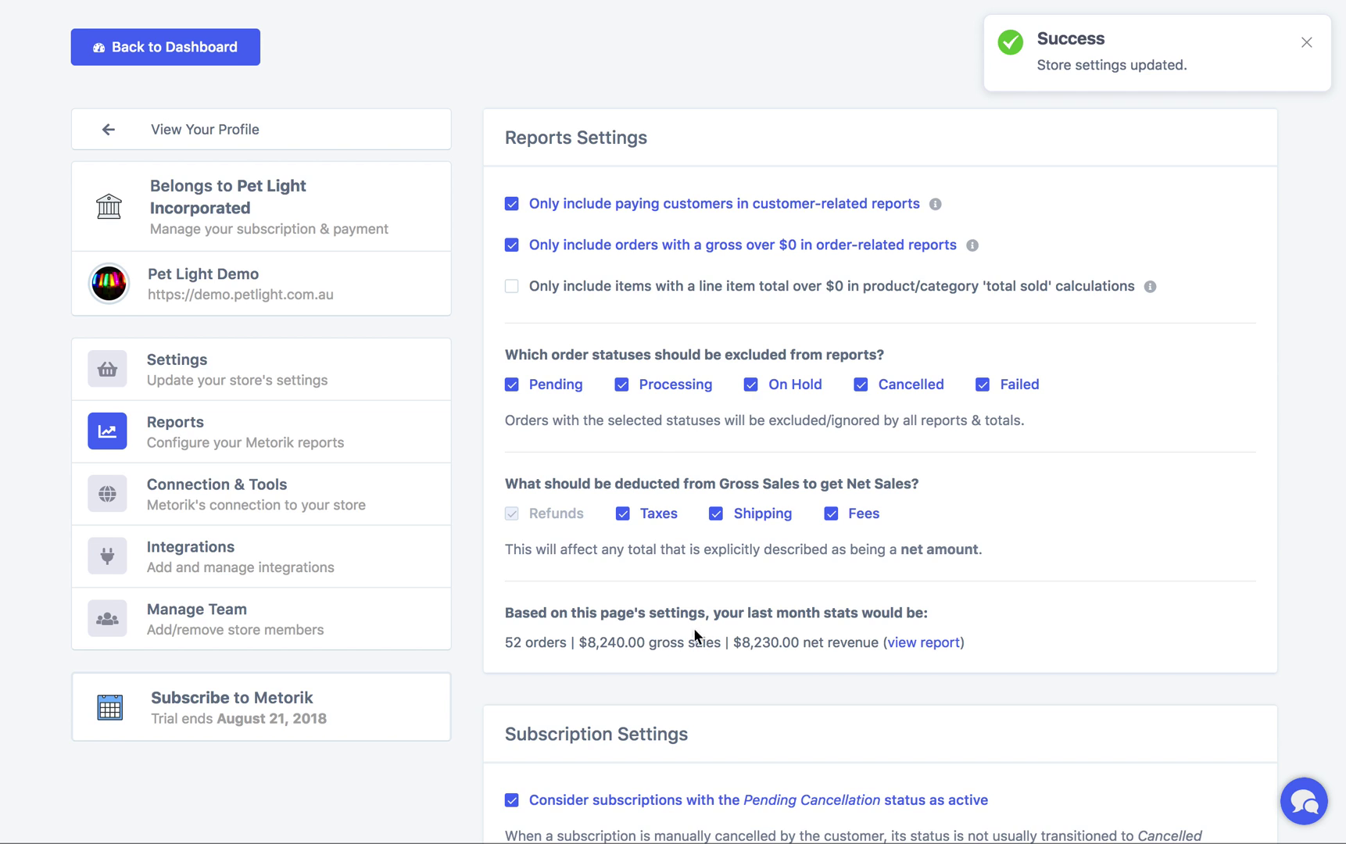
{"action": "left_click", "coordinate": [719, 390]}
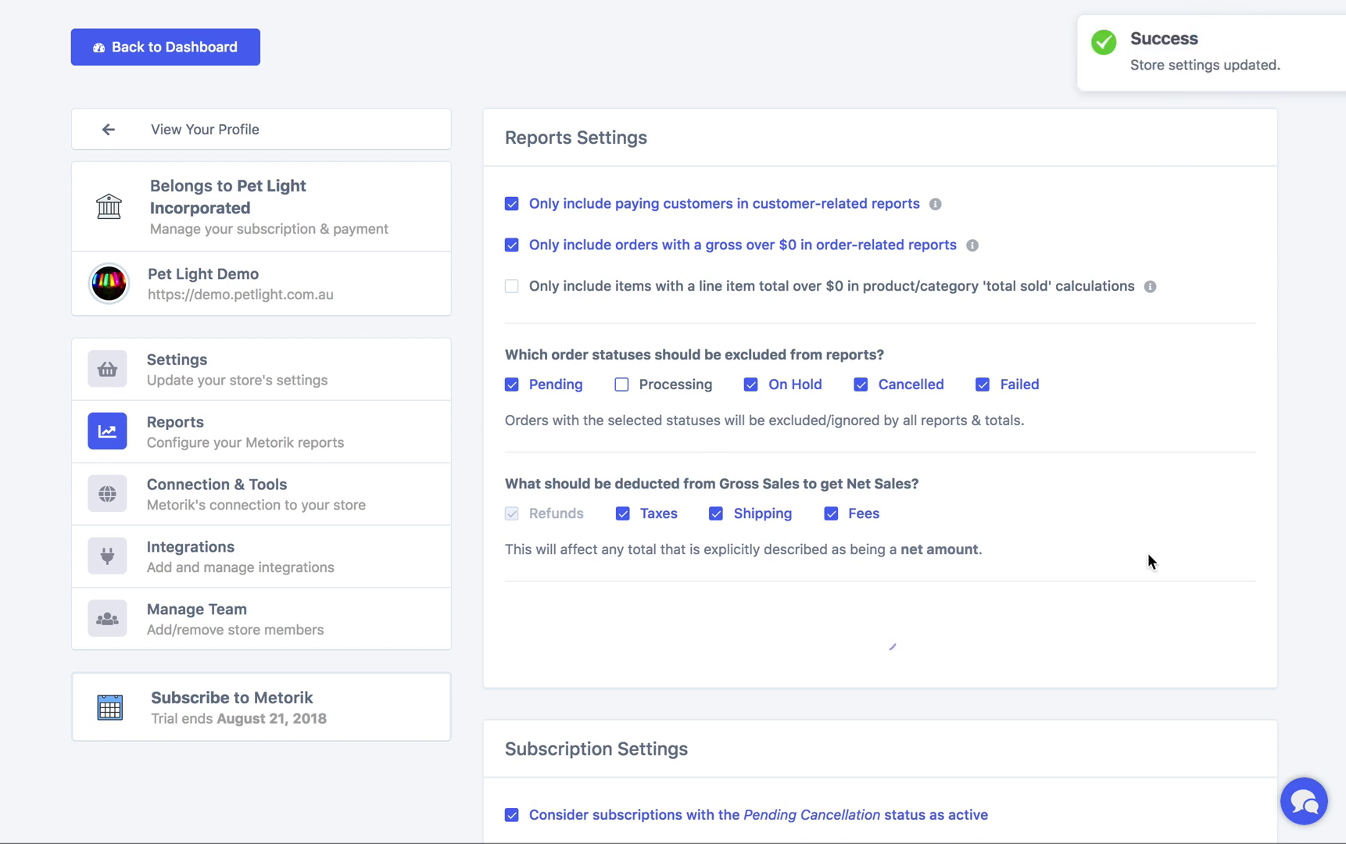
{"action": "left_click", "coordinate": [750, 383]}
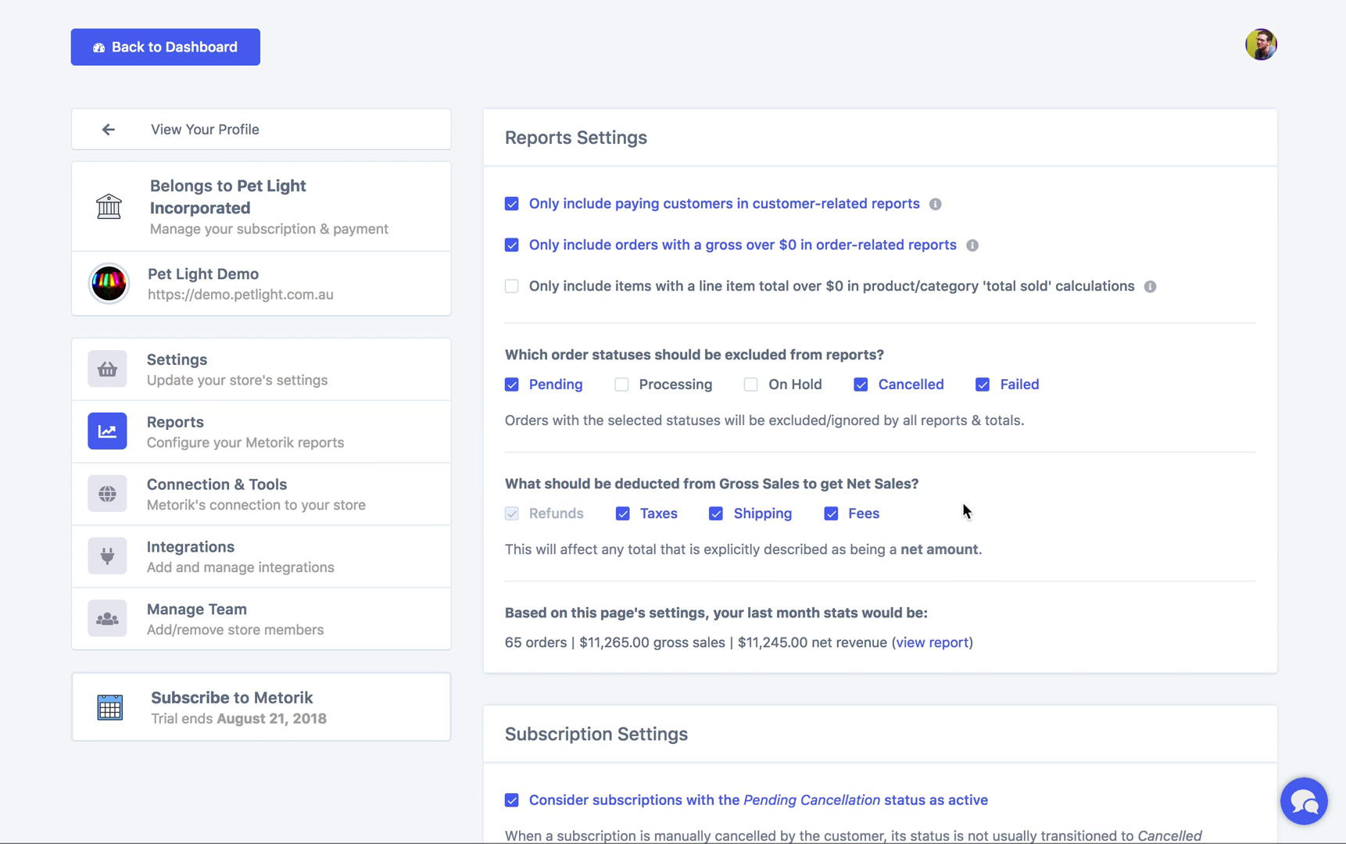
In the date settings, keep Created Date for filtering orders and enable Last 3 Months as a date range period.
{"action": "scroll", "coordinate": [1084, 591], "scroll_direction": "down", "scroll_amount": 10}
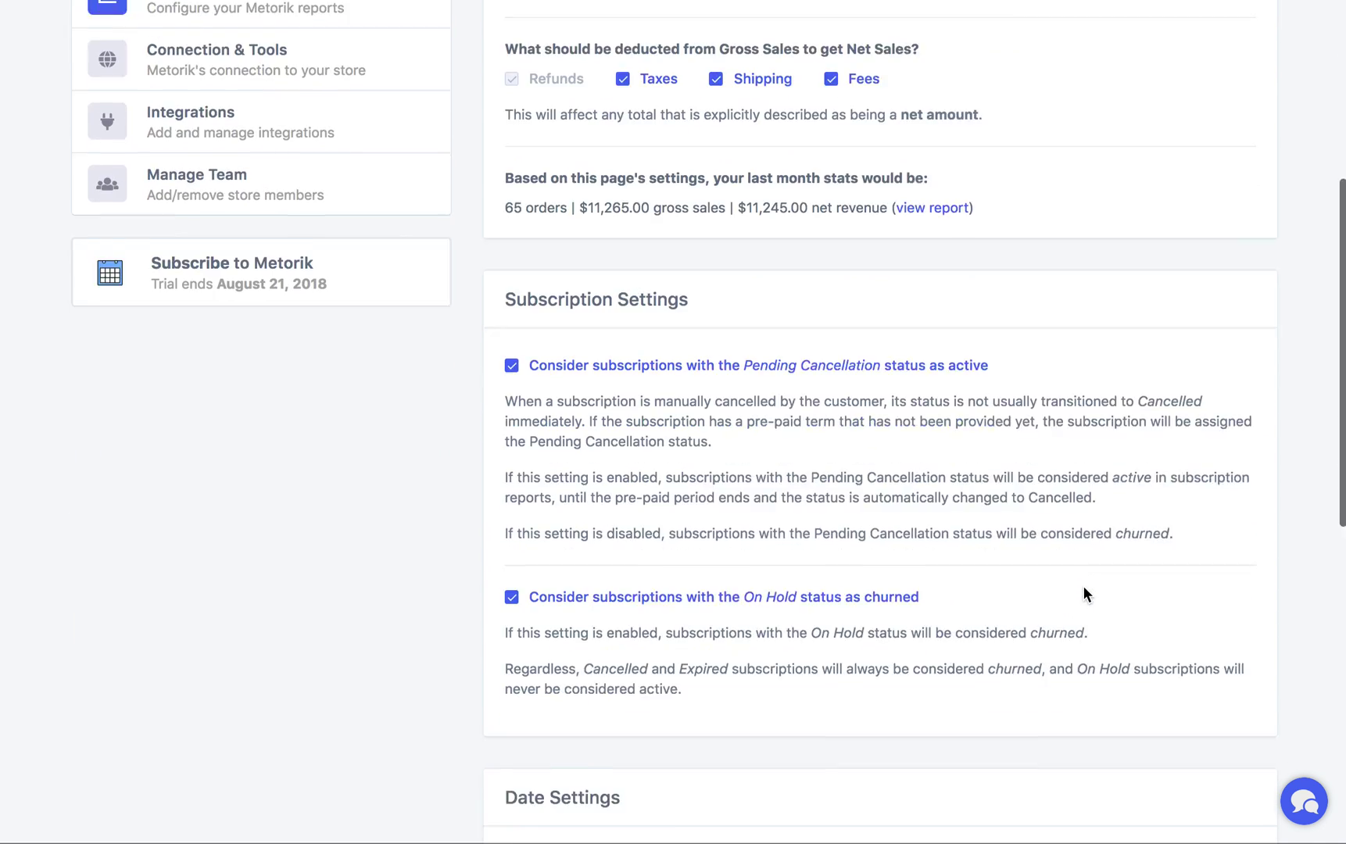
{"action": "scroll", "coordinate": [1083, 594], "scroll_direction": "down", "scroll_amount": 7}
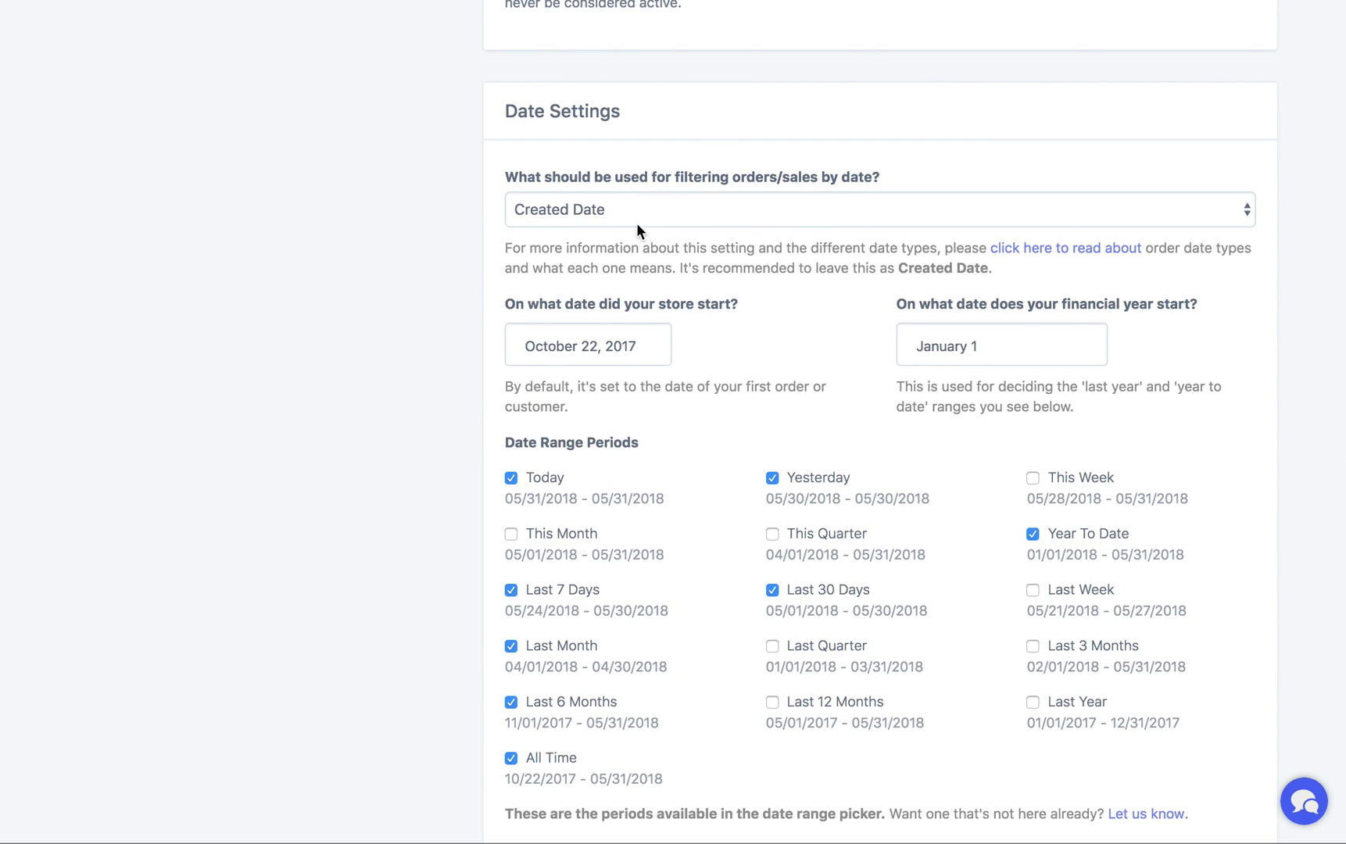
{"action": "left_click", "coordinate": [572, 195]}
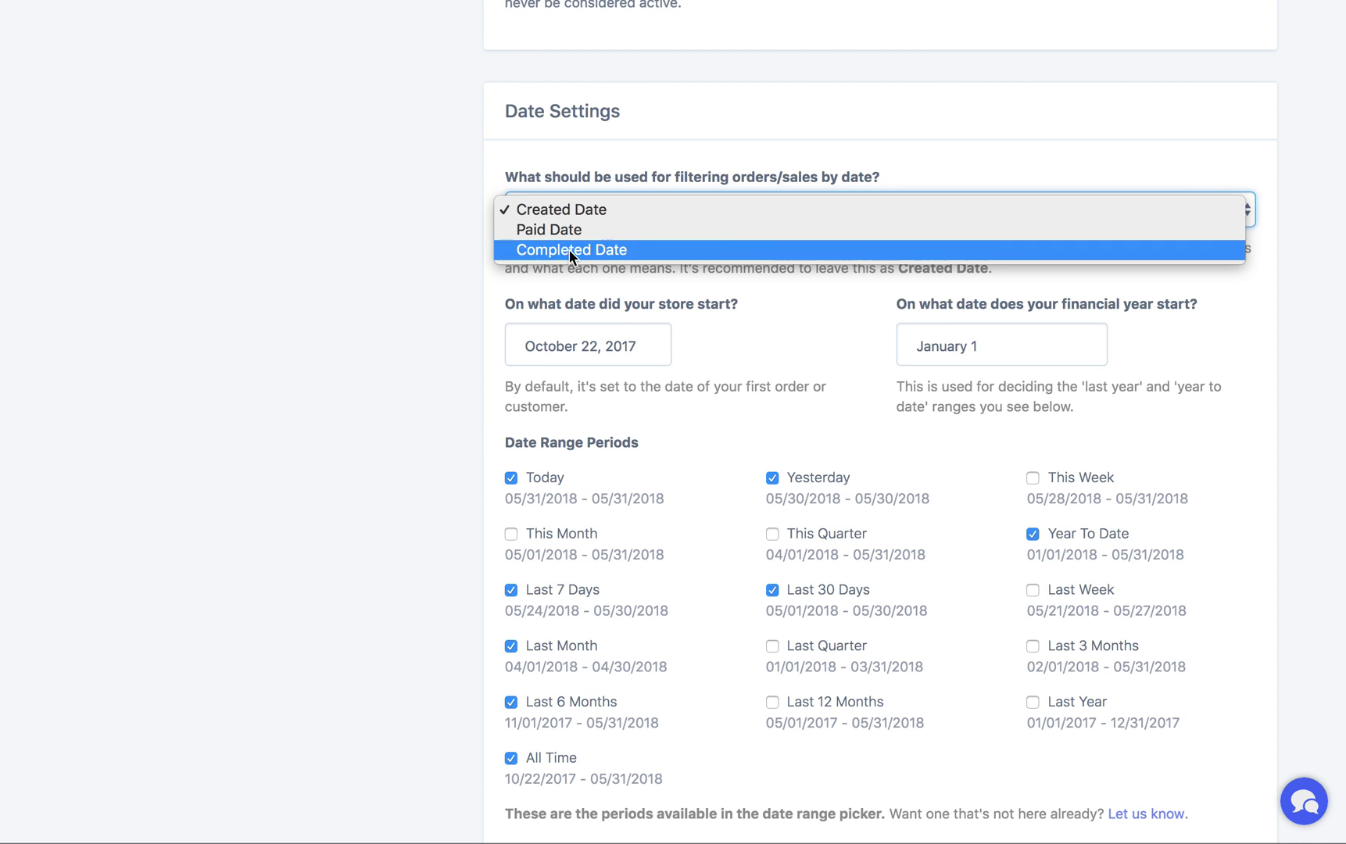
{"action": "left_click", "coordinate": [627, 283]}
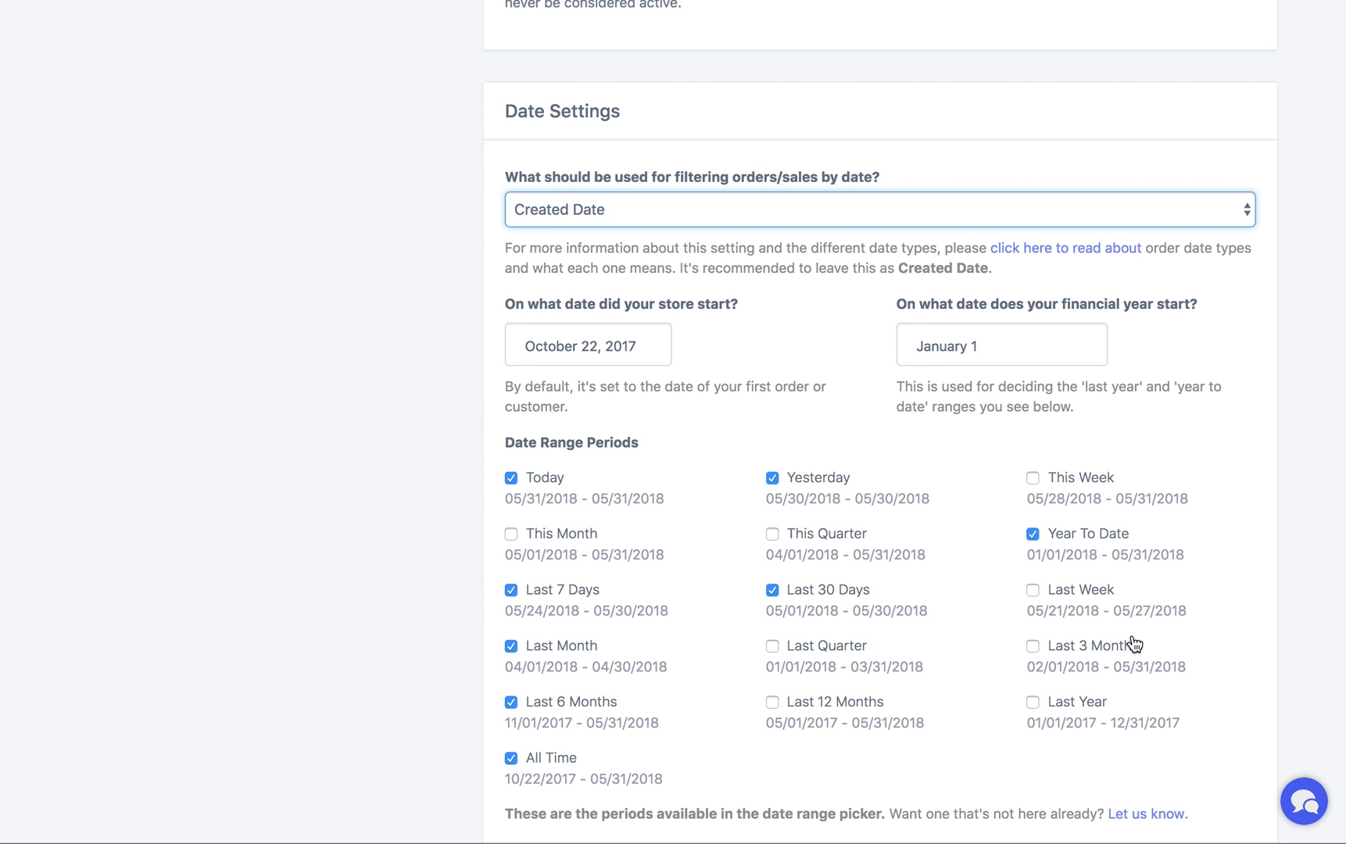
{"action": "left_click", "coordinate": [1108, 654]}
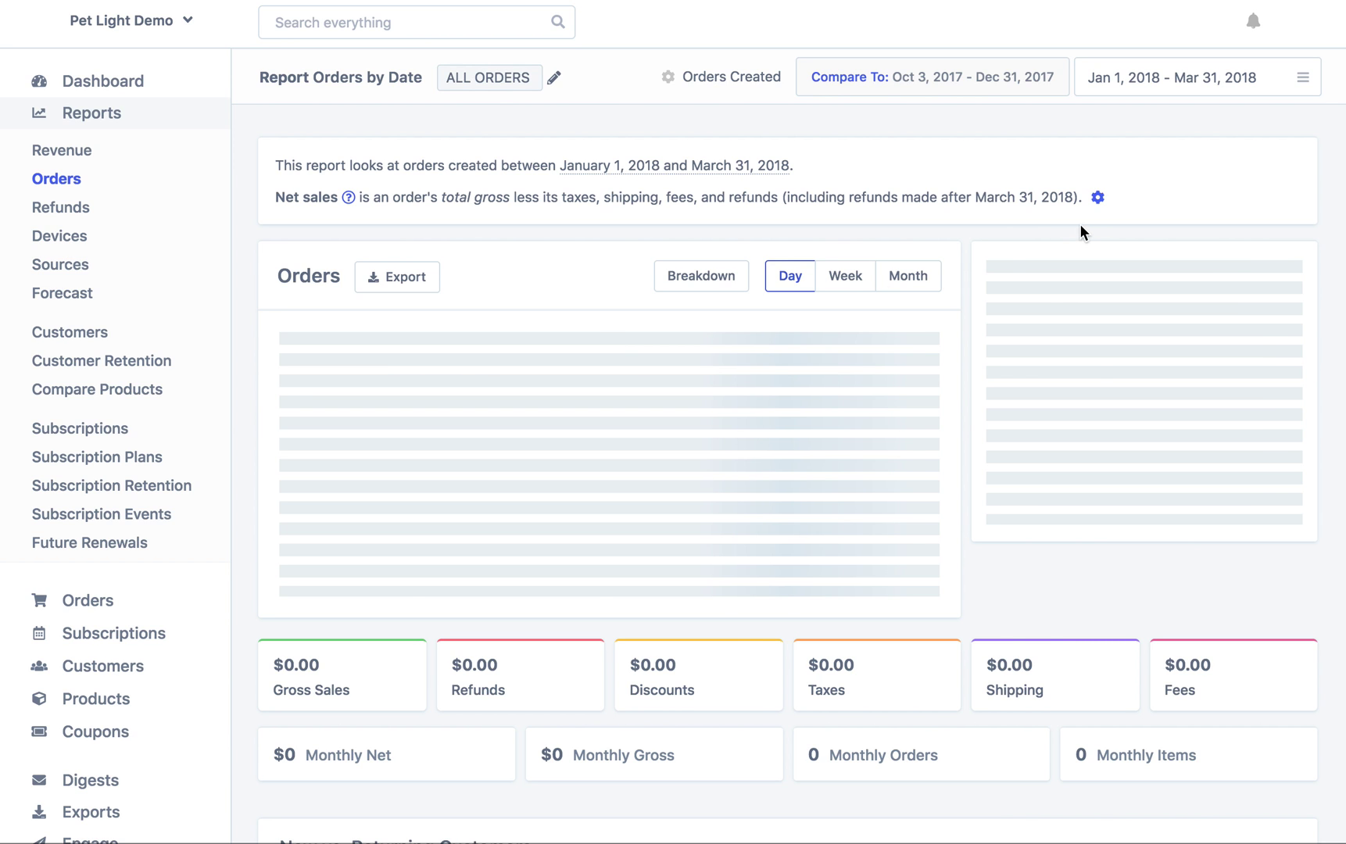
Set the Orders report's date range to Last 3 Months and open the Revenue report for that period.
{"action": "left_click", "coordinate": [1302, 82]}
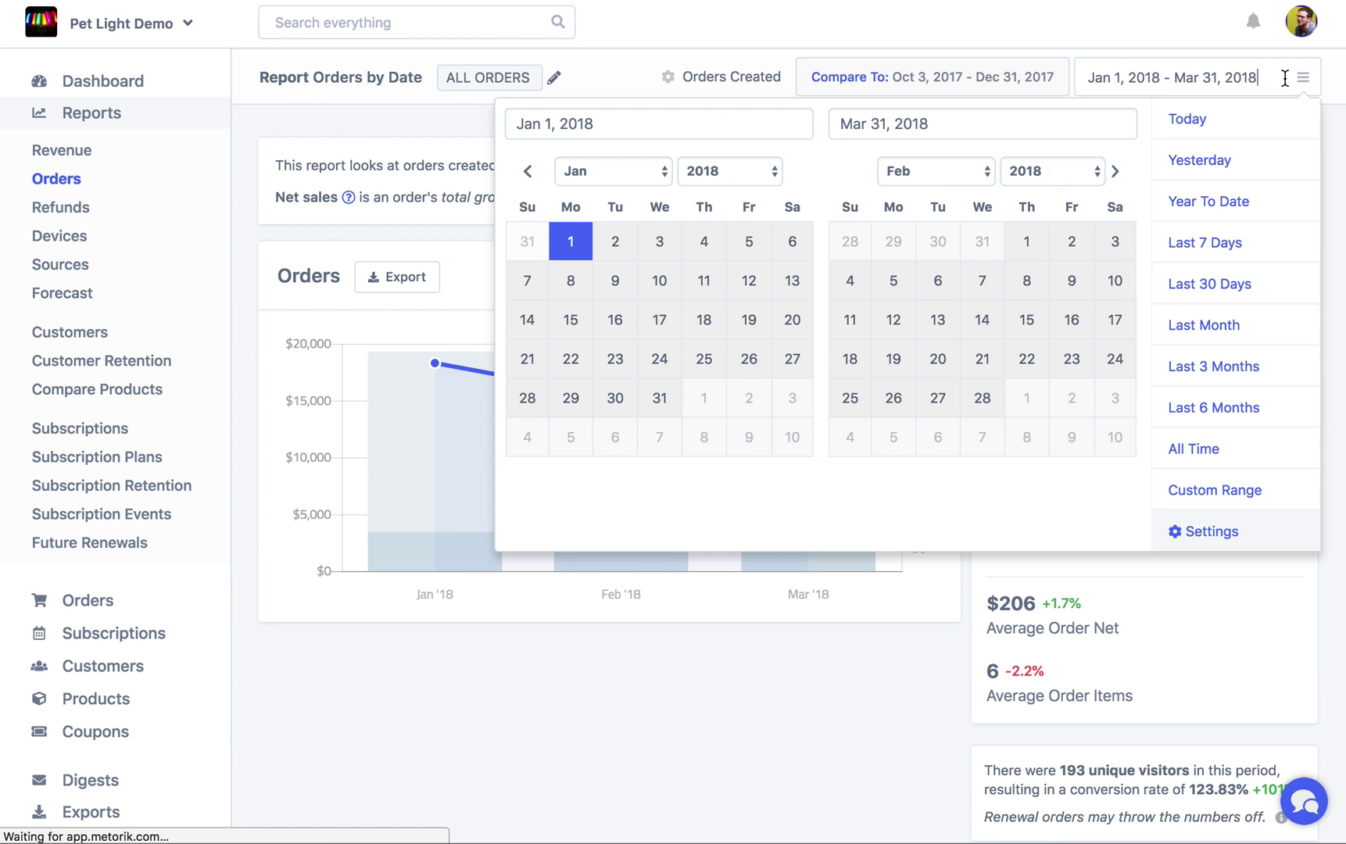
{"action": "left_click", "coordinate": [1212, 367]}
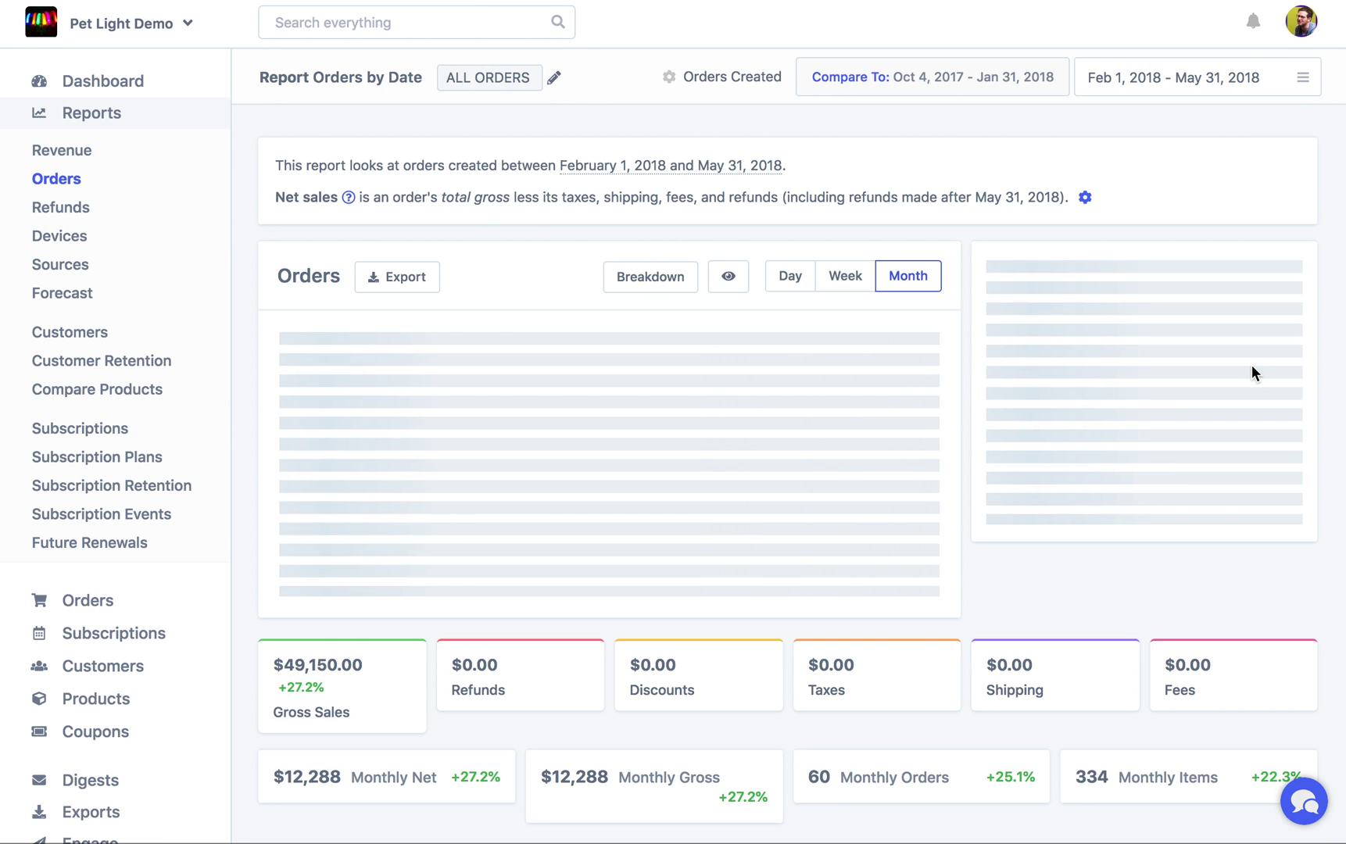
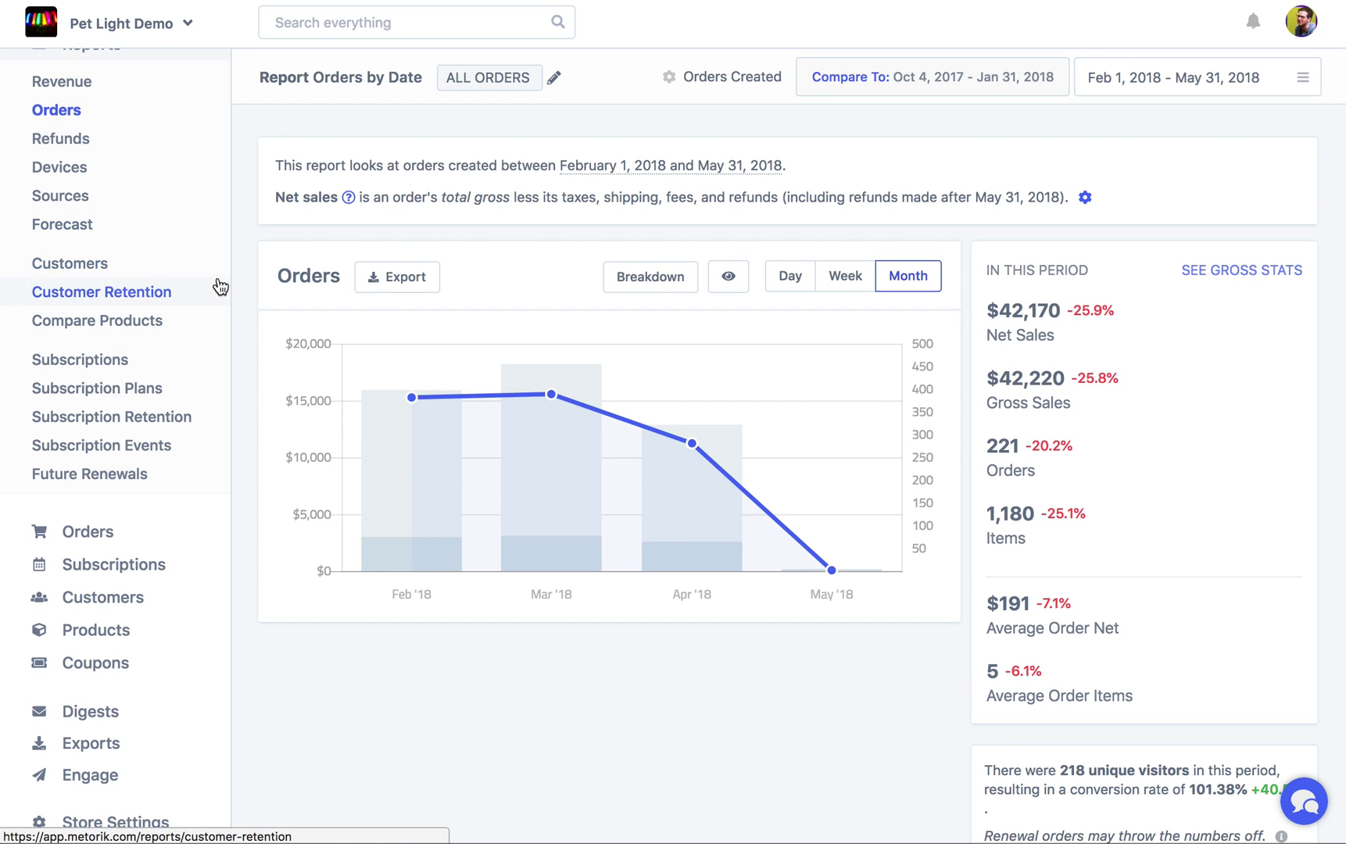
{"action": "left_click", "coordinate": [134, 87]}
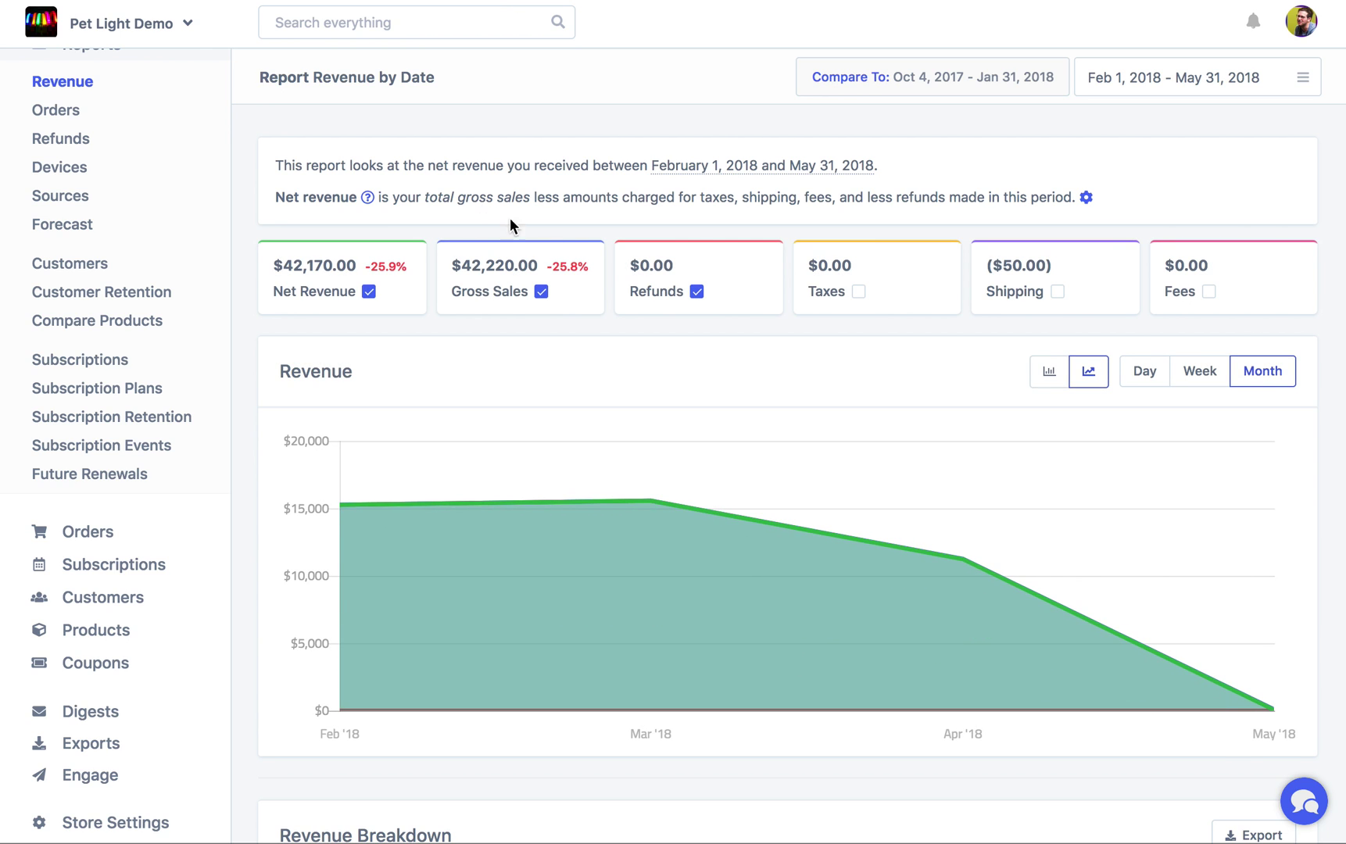
Open the Orders report for the same period and inspect the monthly figures in its chart.
{"action": "mouse_move", "coordinate": [405, 290]}
{"action": "mouse_move", "coordinate": [459, 524]}
{"action": "left_click", "coordinate": [190, 123]}
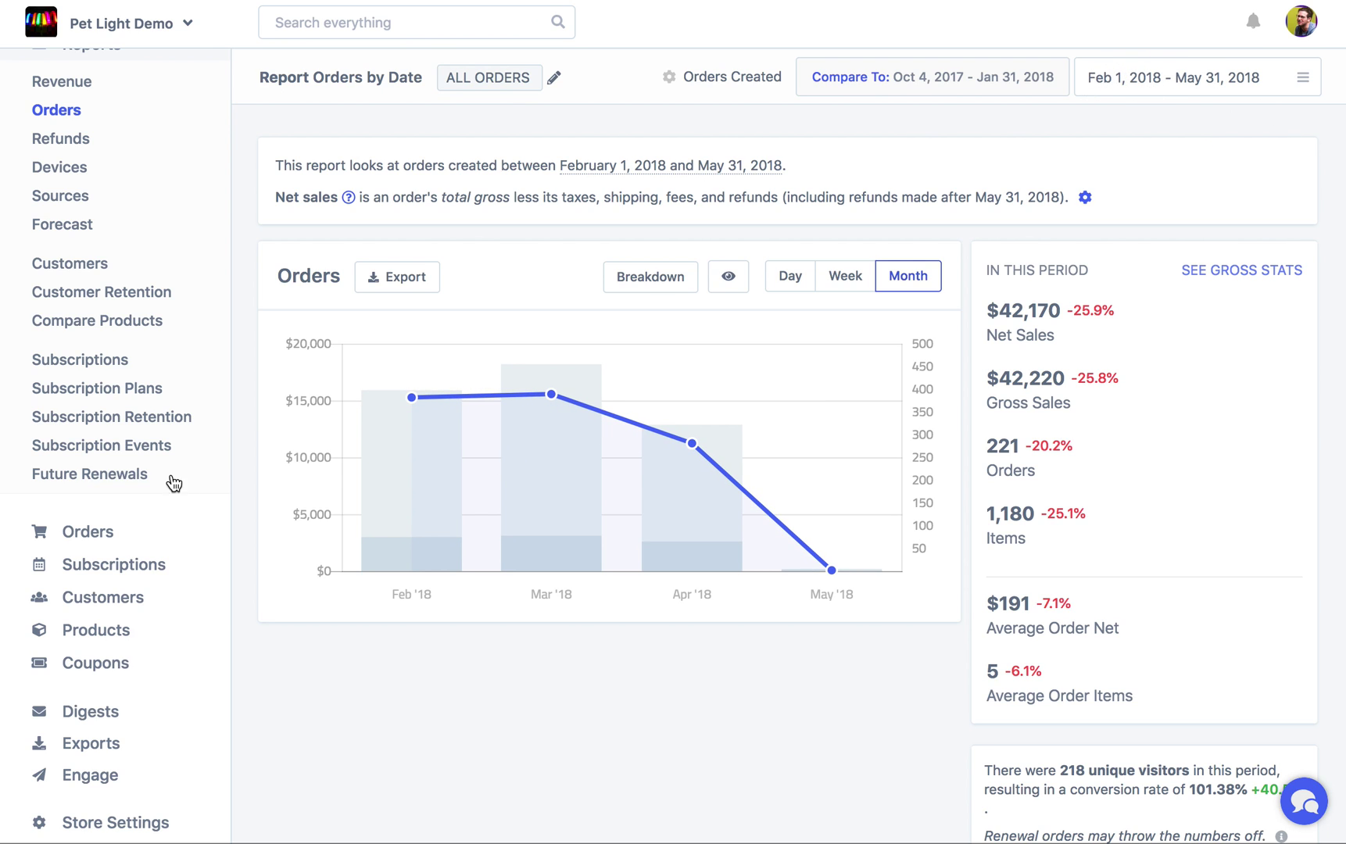
{"action": "mouse_move", "coordinate": [403, 410]}
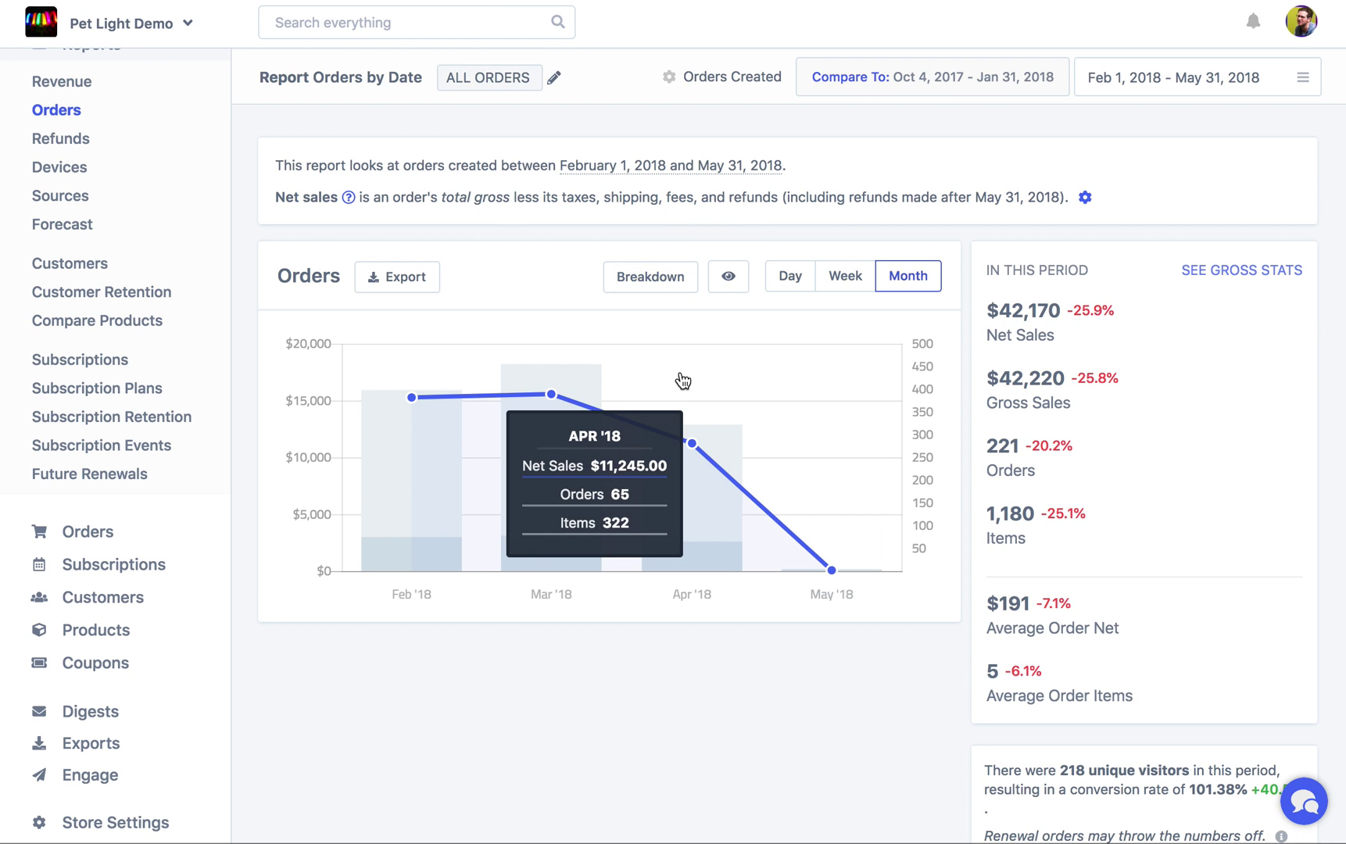
{"action": "mouse_move", "coordinate": [536, 550]}
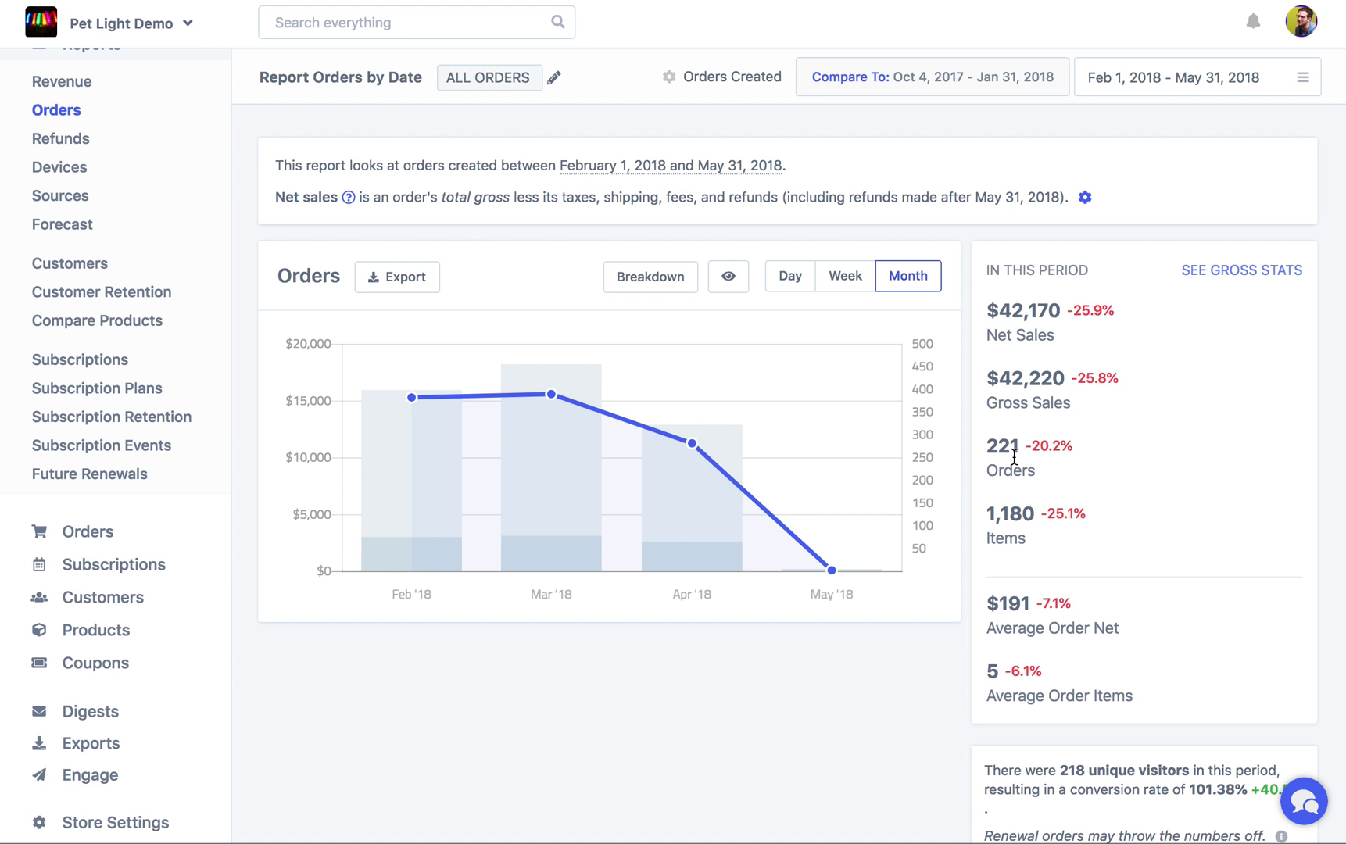
Review the Orders report's summary figures and its tables grouped by status, payment method and billing country.
{"action": "scroll", "coordinate": [1013, 457], "scroll_direction": "down", "scroll_amount": 10}
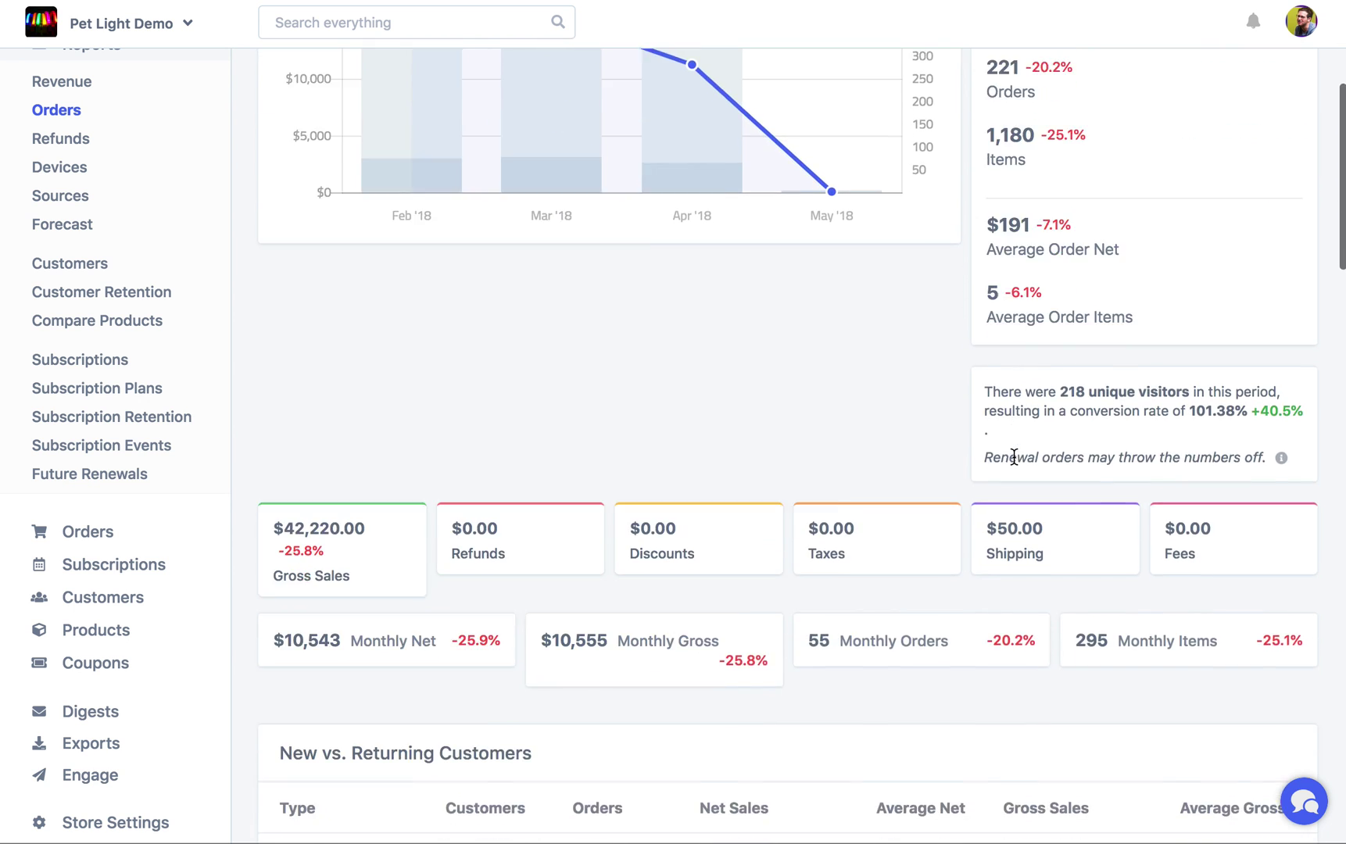
{"action": "scroll", "coordinate": [1013, 457], "scroll_direction": "down", "scroll_amount": 7}
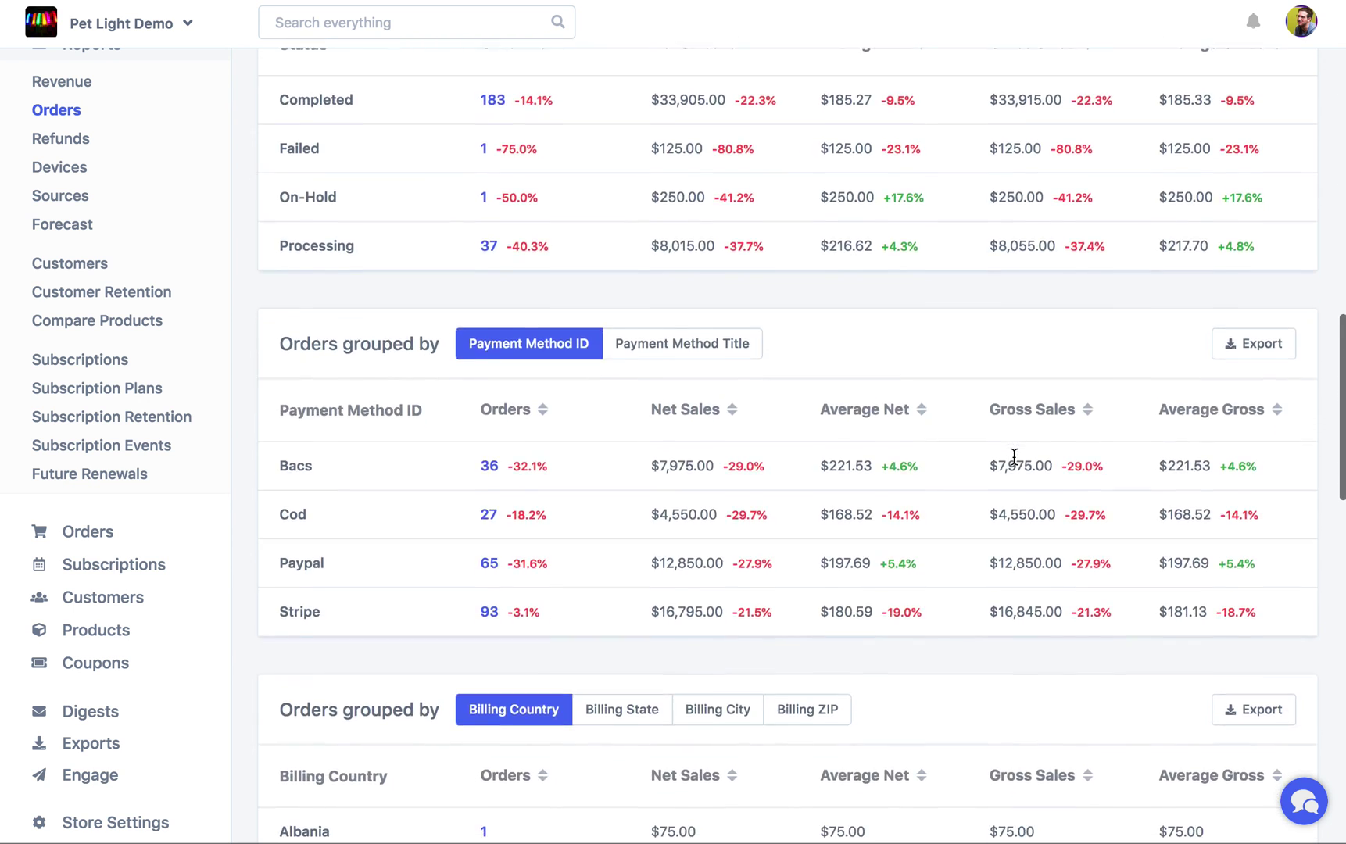
{"action": "scroll", "coordinate": [1013, 457], "scroll_direction": "down", "scroll_amount": 4}
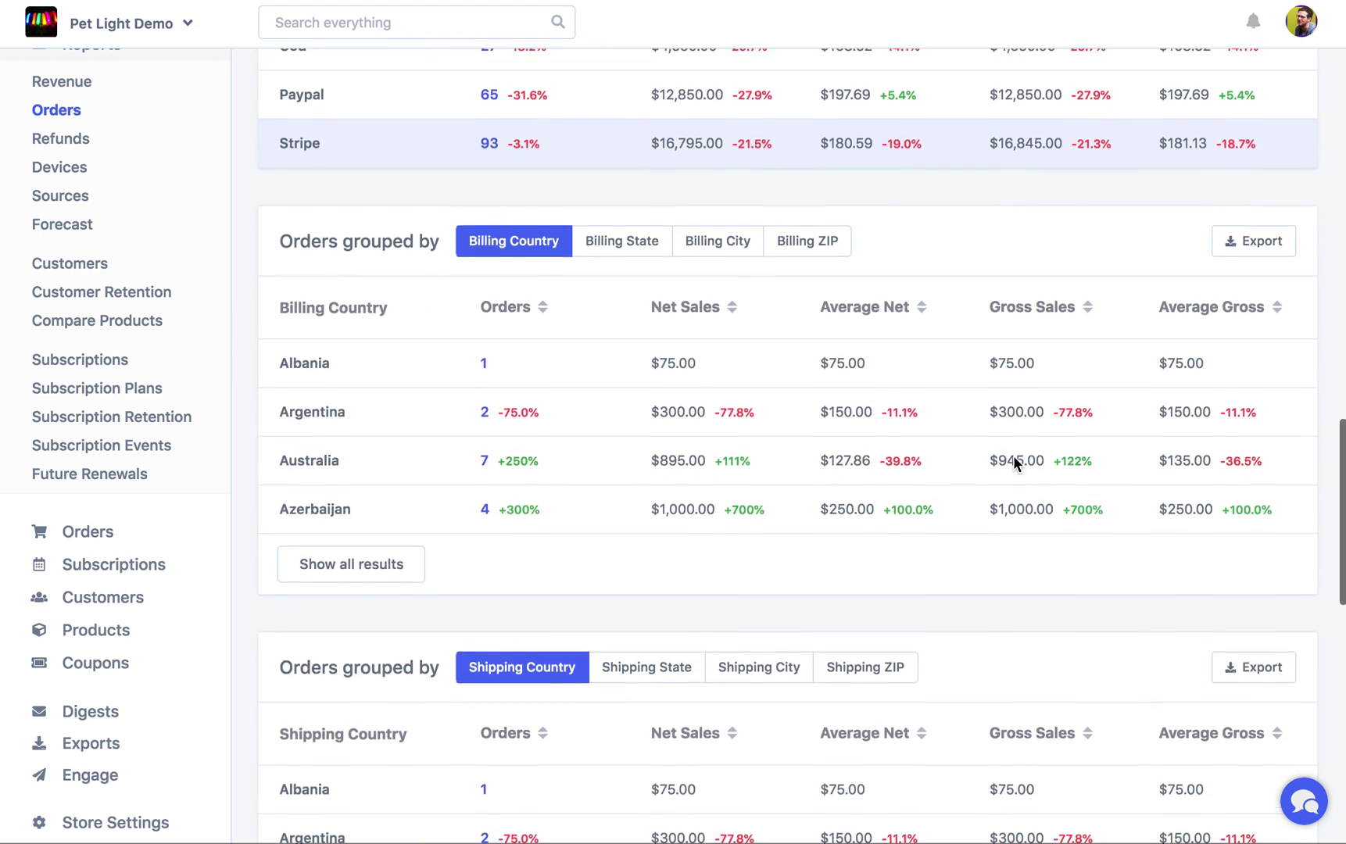
{"action": "scroll", "coordinate": [1013, 458], "scroll_direction": "up", "scroll_amount": 6}
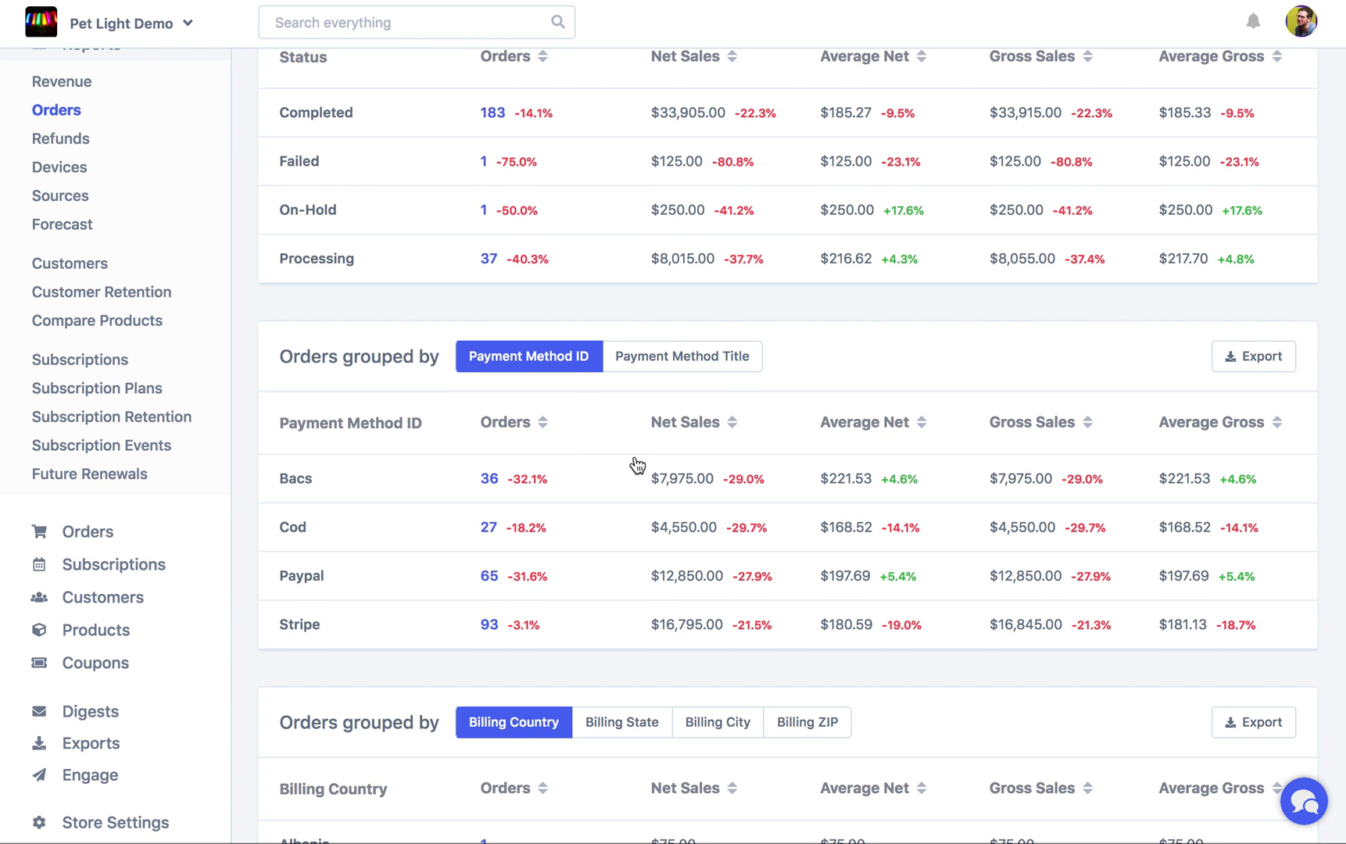
Group the billing location table by Billing State and the shipping location table by Shipping State.
{"action": "scroll", "coordinate": [636, 465], "scroll_direction": "down", "scroll_amount": 5}
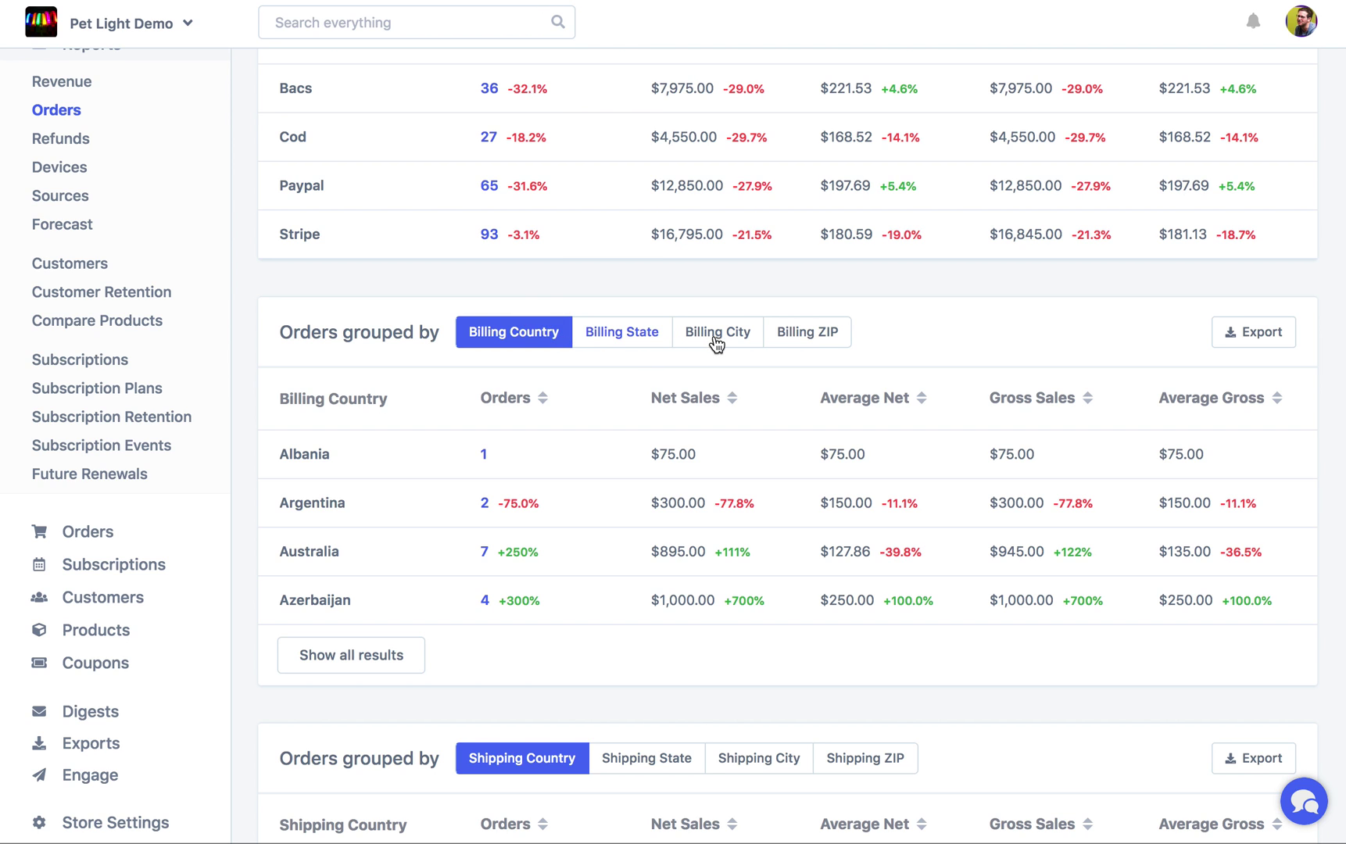
{"action": "scroll", "coordinate": [716, 478], "scroll_direction": "down", "scroll_amount": 3}
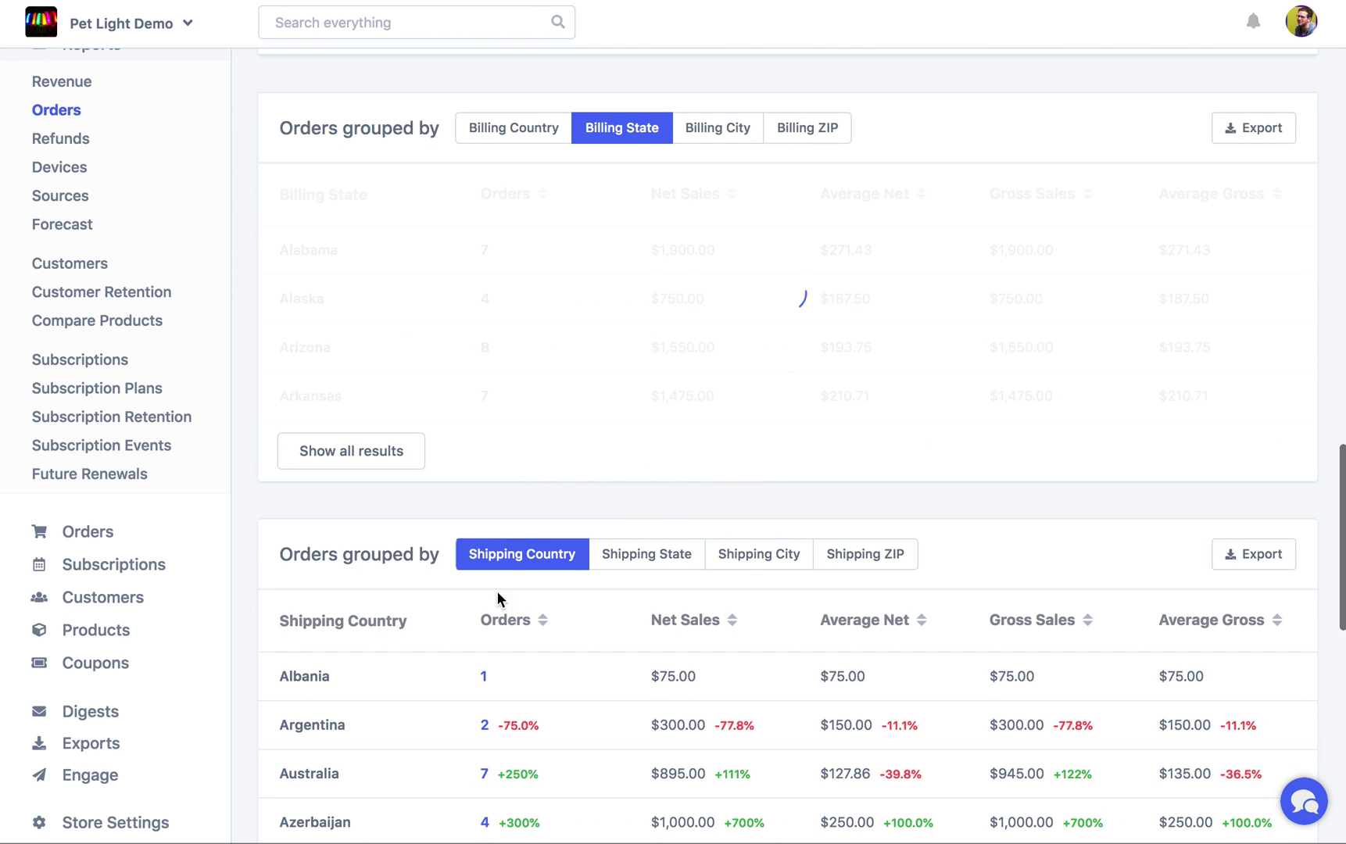
{"action": "left_click", "coordinate": [674, 558]}
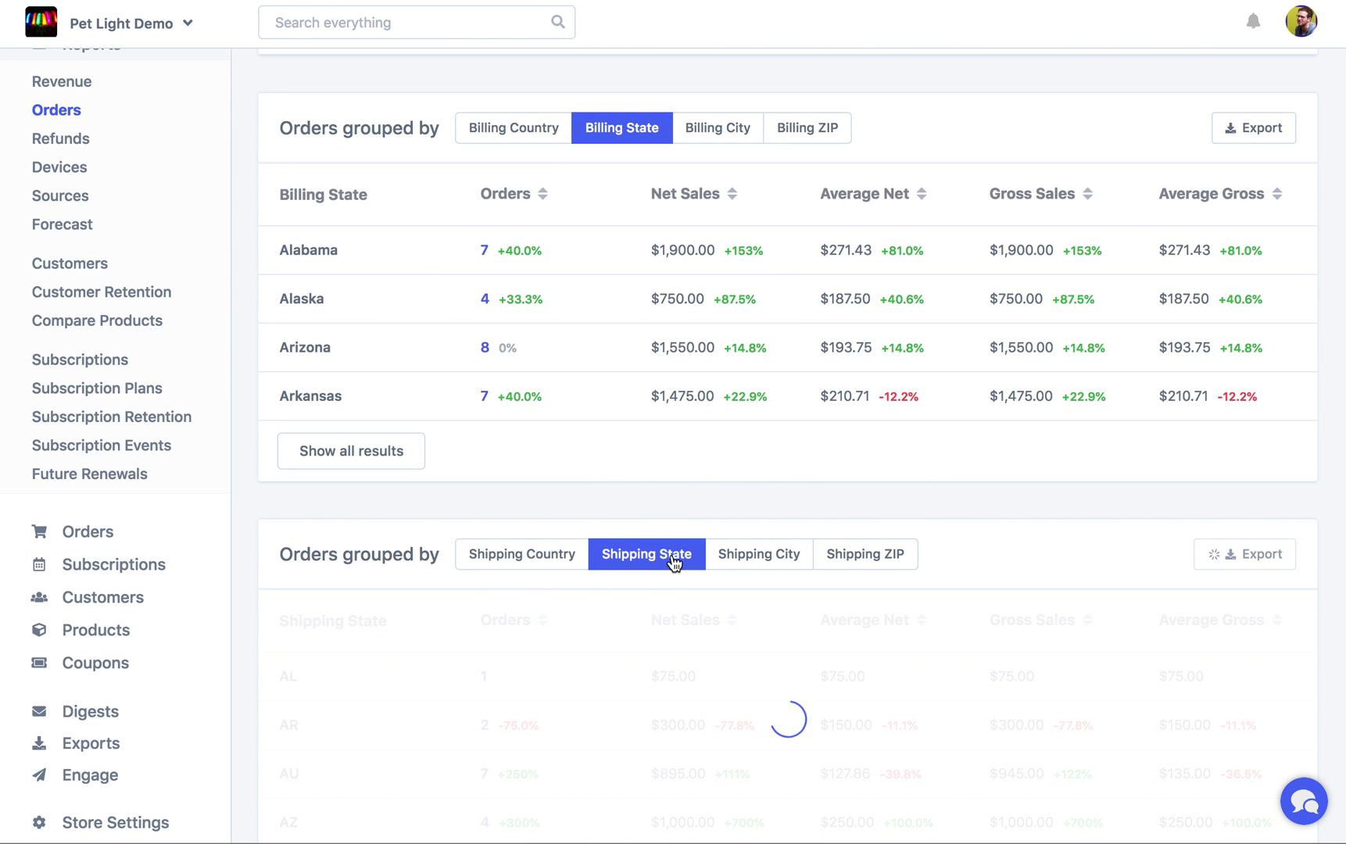
Look over the CSV export options and rows of the grouped tables, from order status to shipping state.
{"action": "scroll", "coordinate": [1280, 138], "scroll_direction": "up", "scroll_amount": 4}
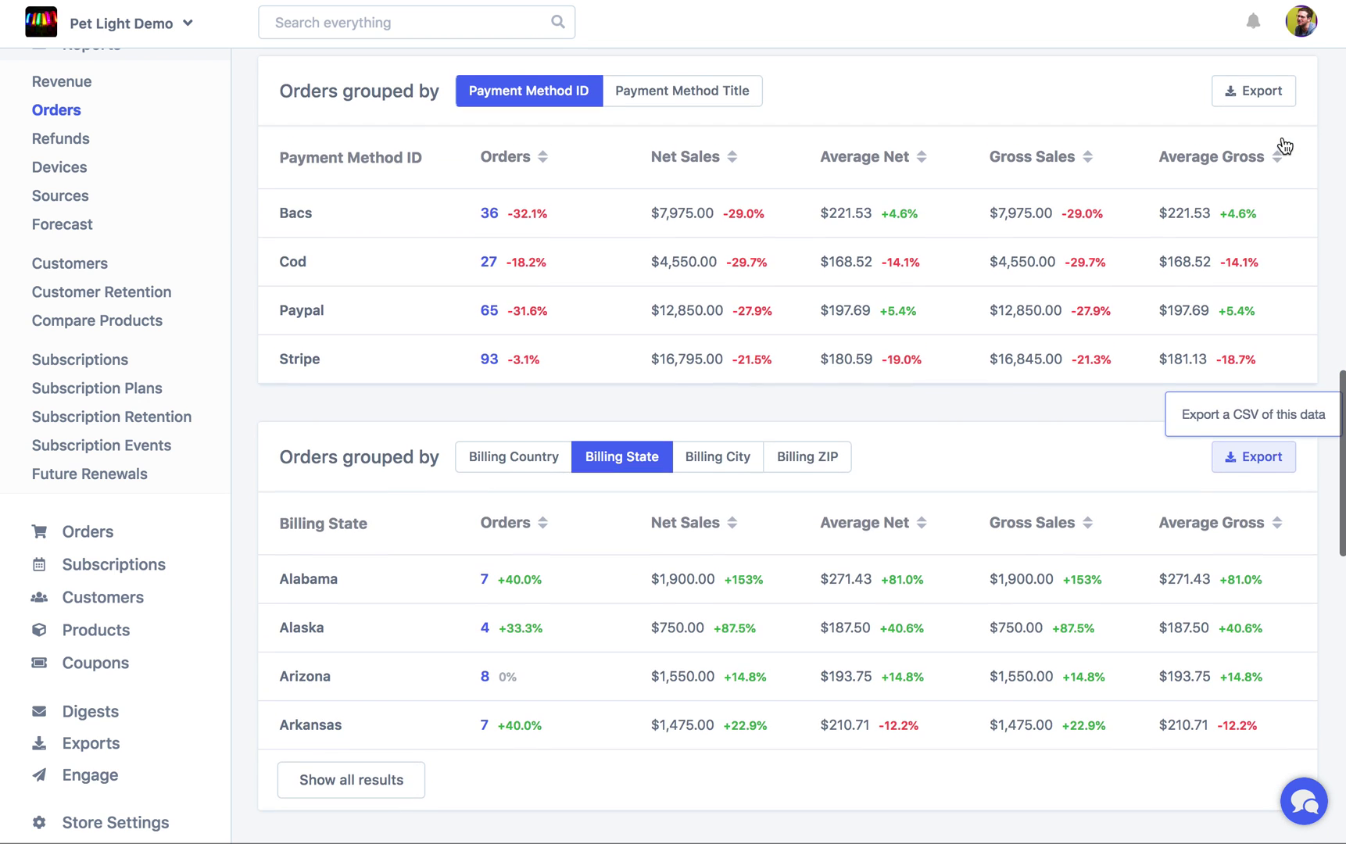
{"action": "scroll", "coordinate": [1259, 95], "scroll_direction": "up", "scroll_amount": 5}
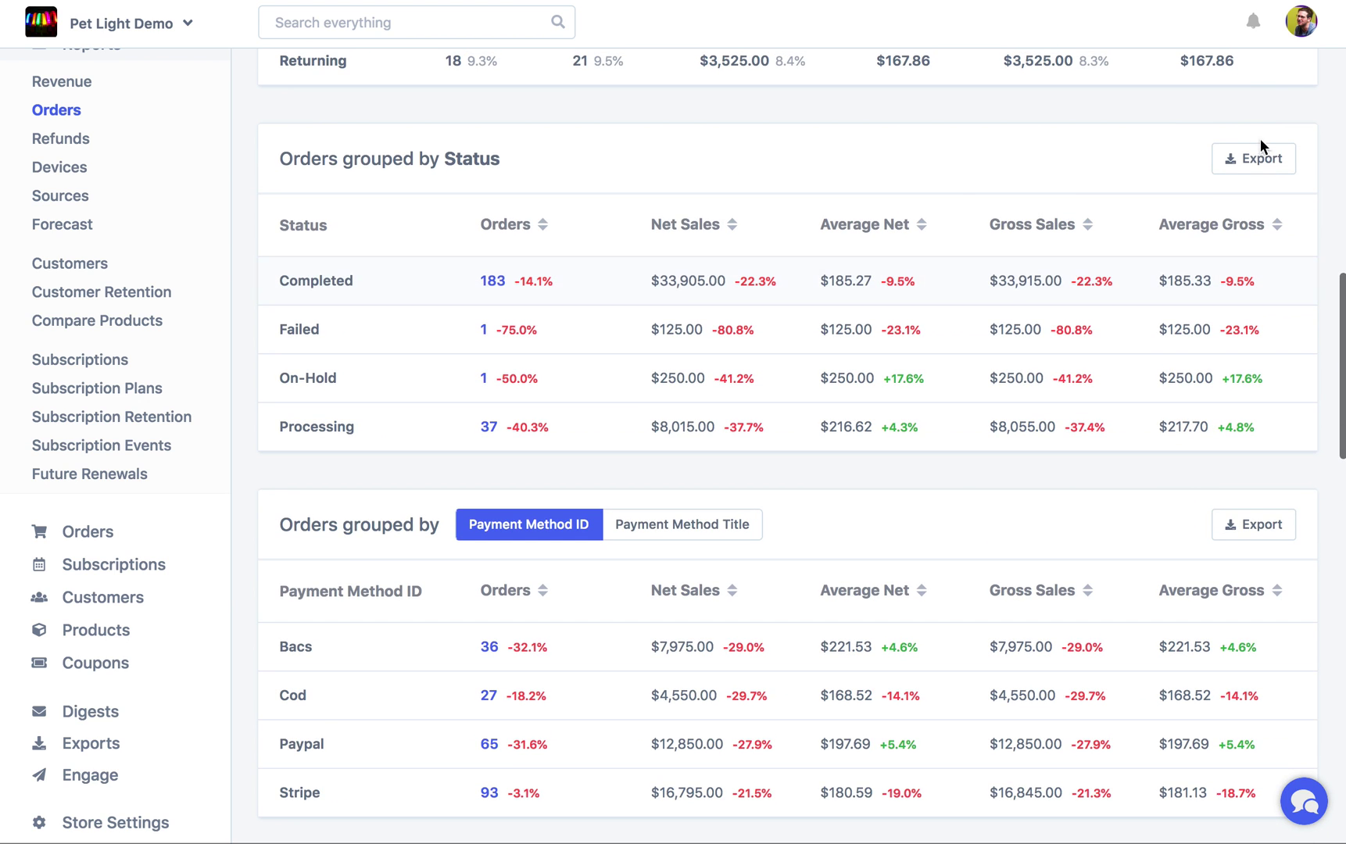
{"action": "scroll", "coordinate": [1279, 320], "scroll_direction": "down", "scroll_amount": 4}
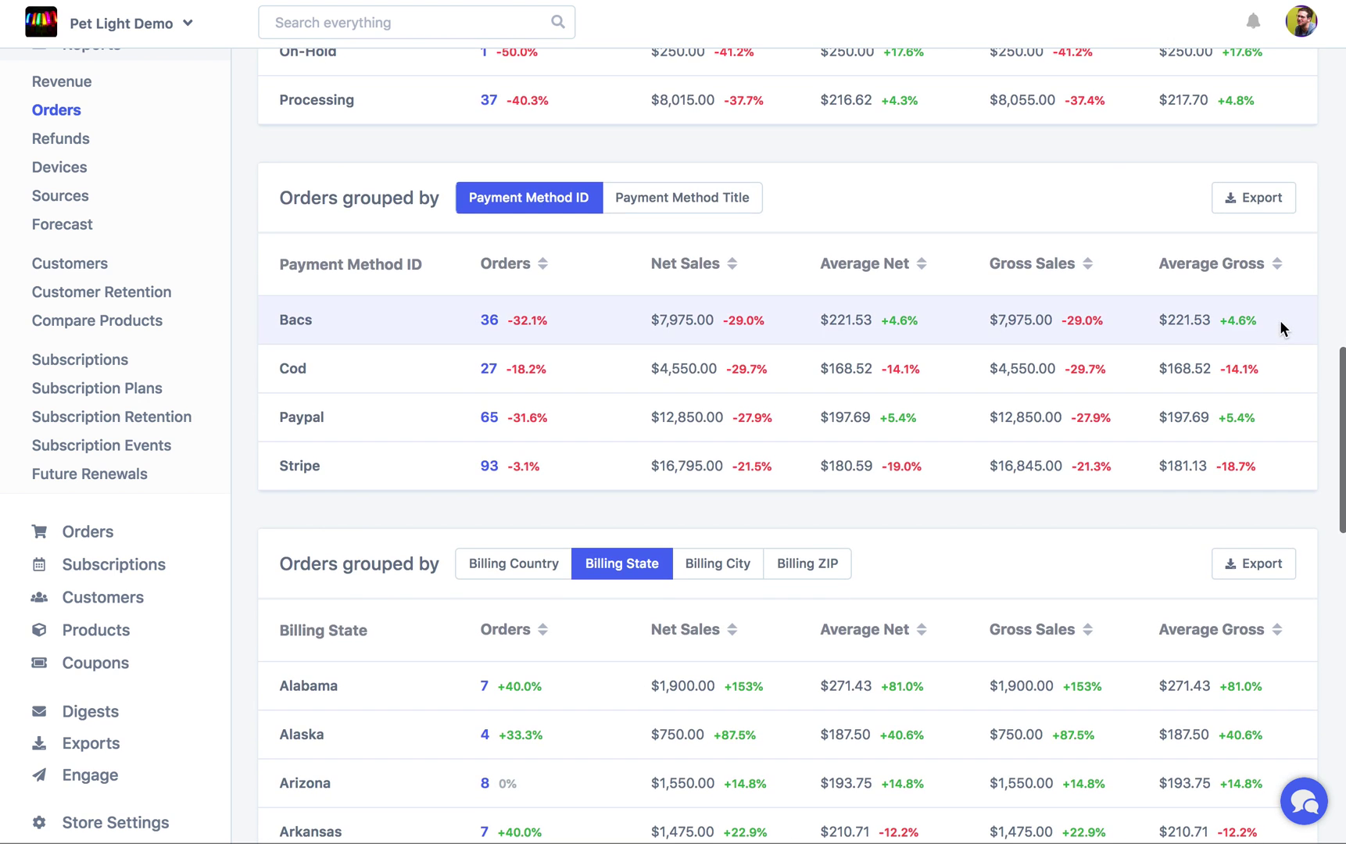
{"action": "scroll", "coordinate": [780, 486], "scroll_direction": "down", "scroll_amount": 10}
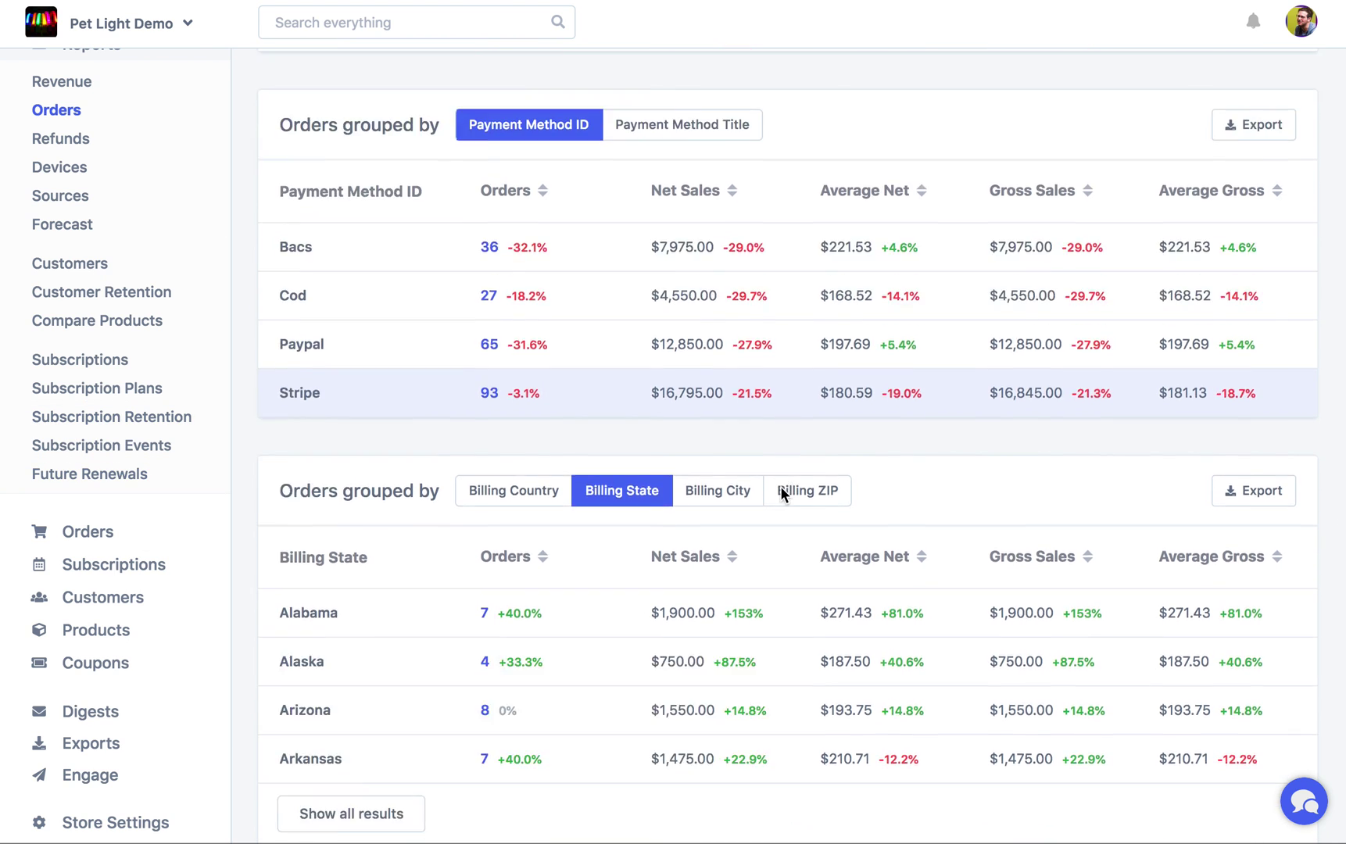
{"action": "scroll", "coordinate": [779, 486], "scroll_direction": "up", "scroll_amount": 9}
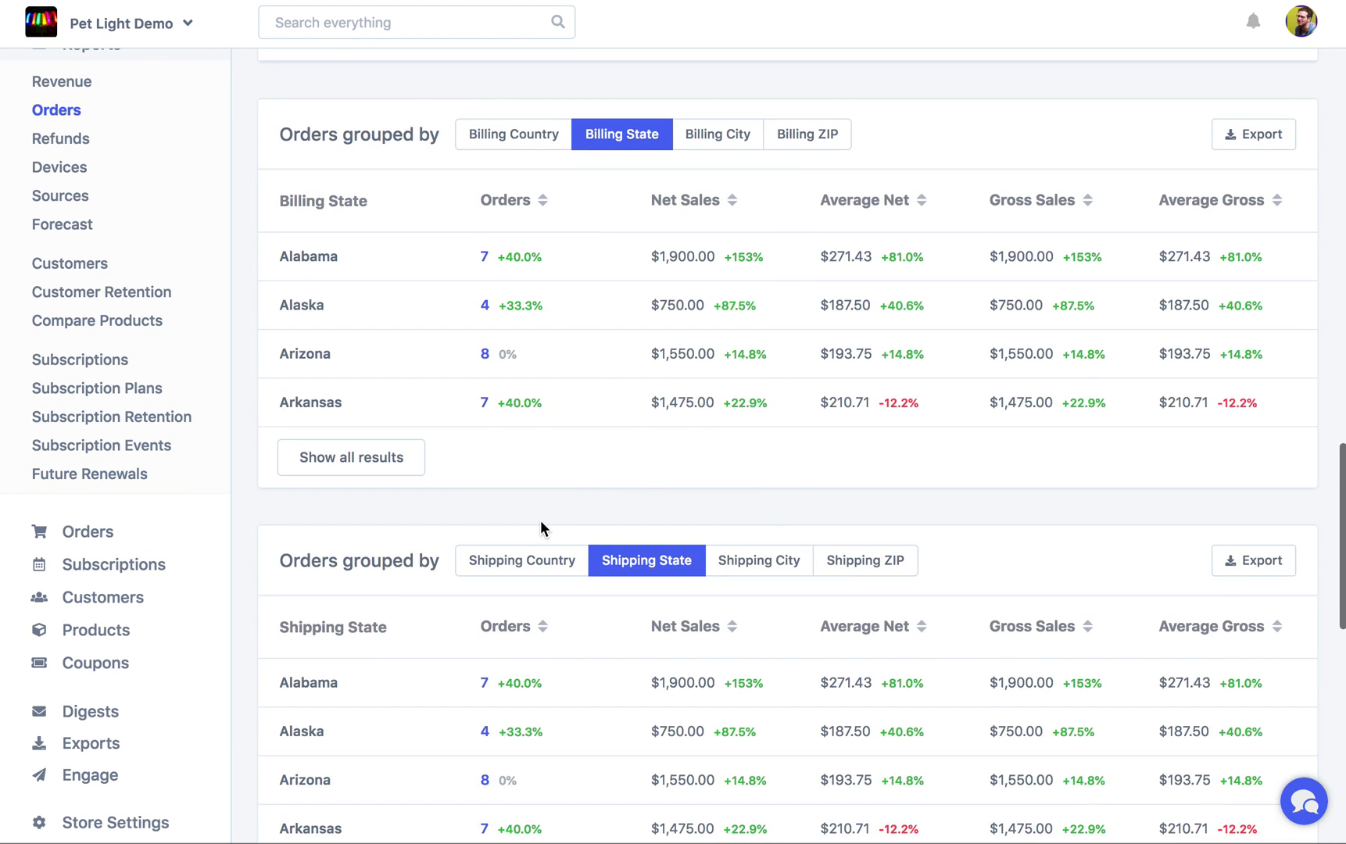
{"action": "scroll", "coordinate": [540, 522], "scroll_direction": "down", "scroll_amount": 1}
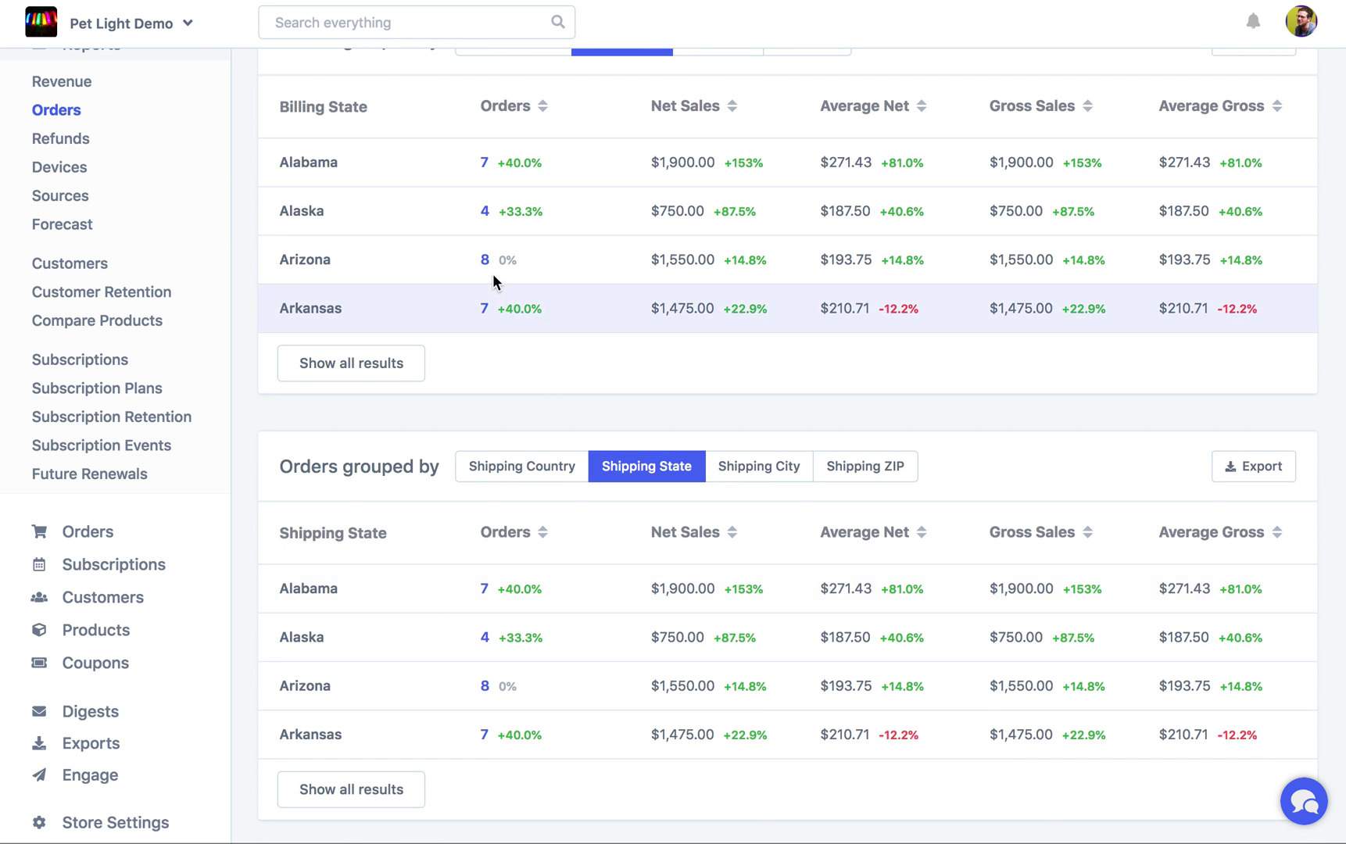
Open the list of orders behind Alaska's order count in the Billing State table and review its filters and matching orders.
{"action": "scroll", "coordinate": [495, 280], "scroll_direction": "up", "scroll_amount": 2}
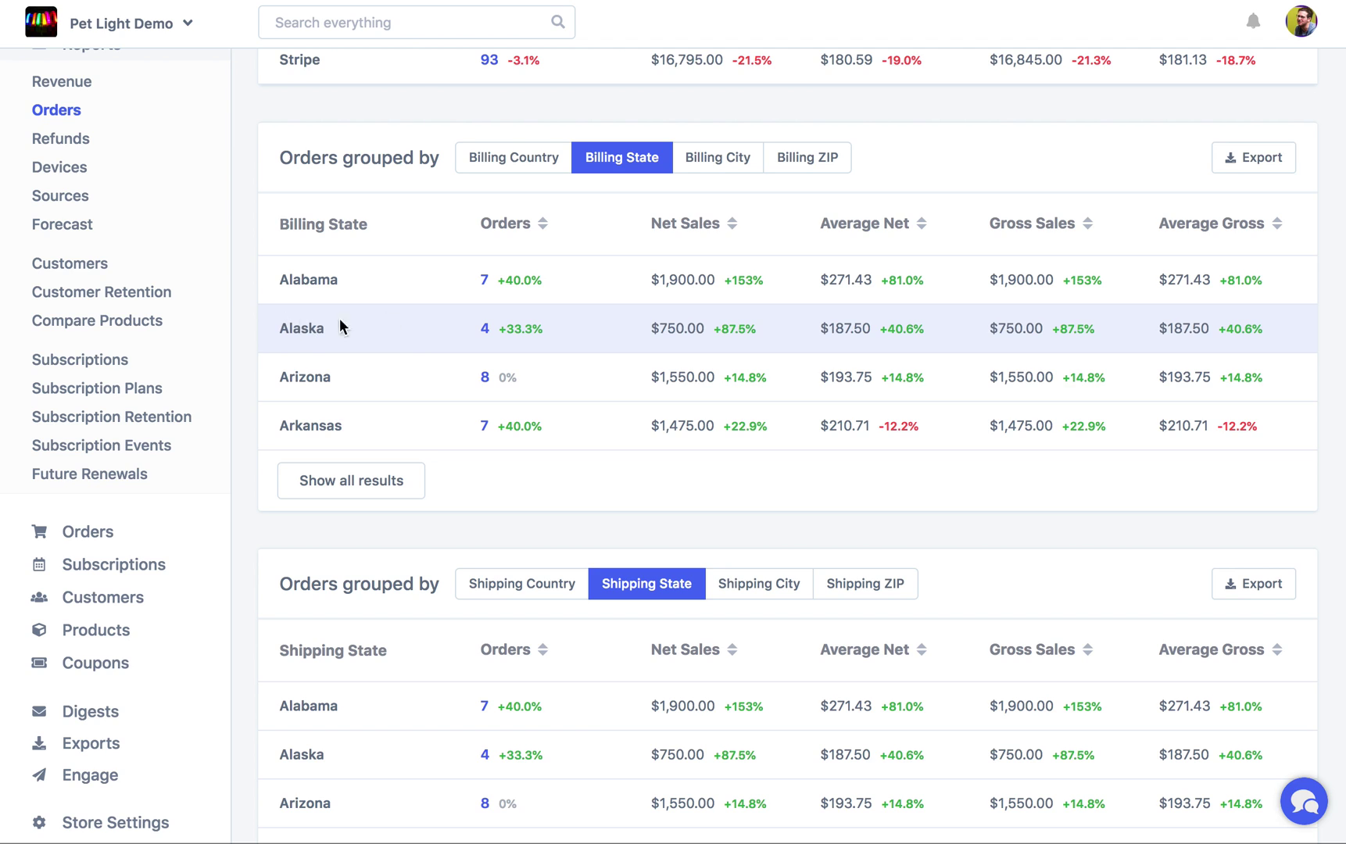
{"action": "left_click", "coordinate": [485, 329]}
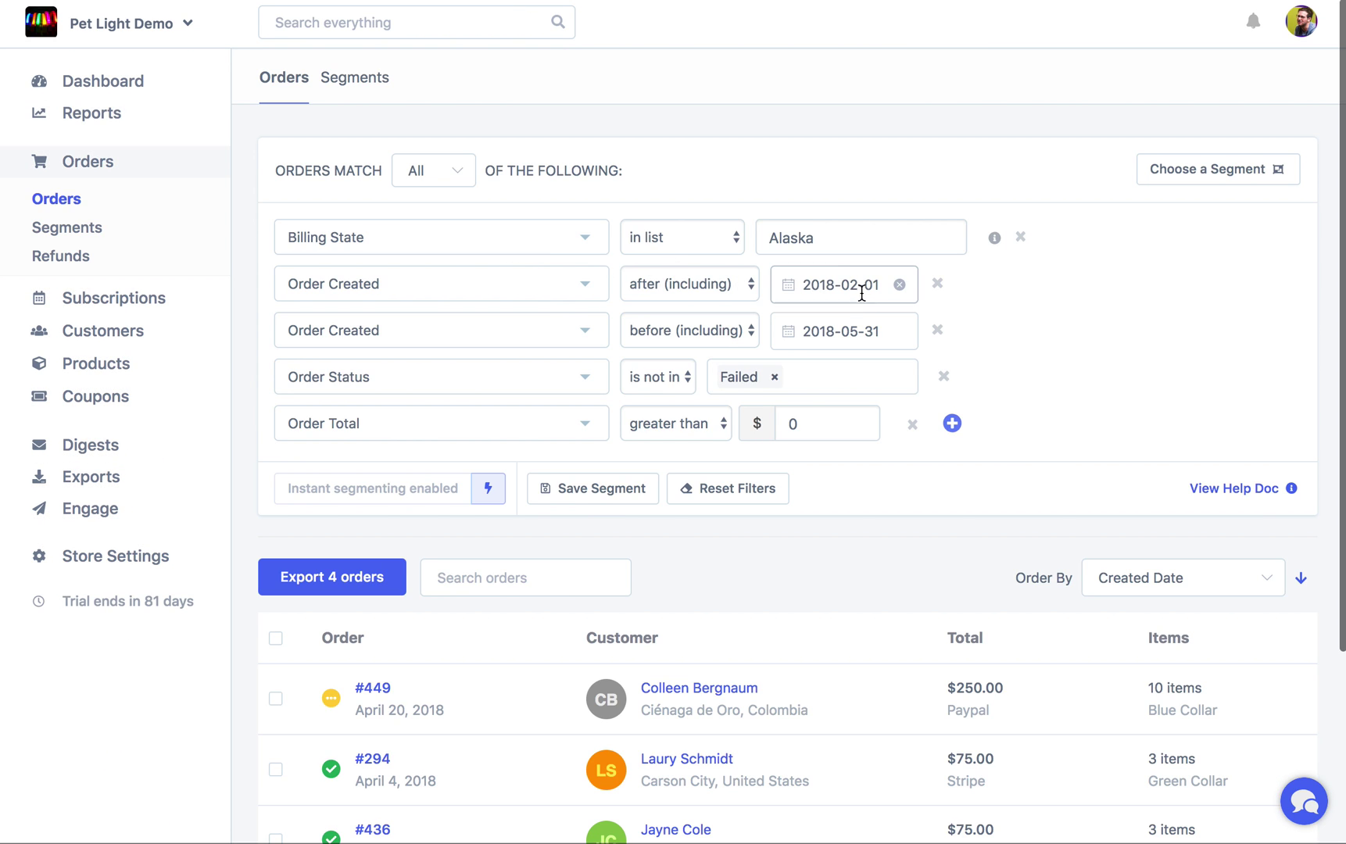
{"action": "scroll", "coordinate": [786, 467], "scroll_direction": "down", "scroll_amount": 3}
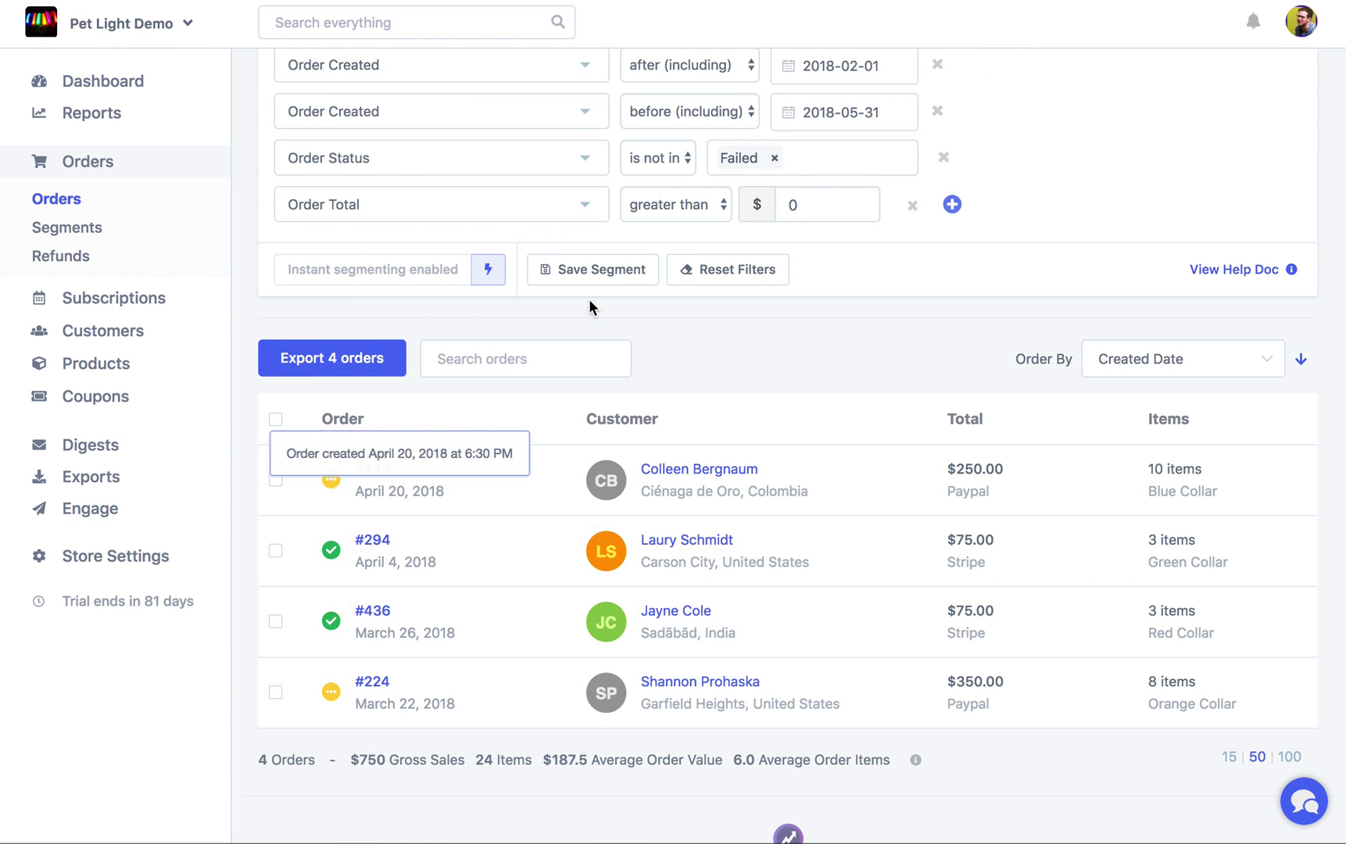
Return to the Orders report and examine the order counts per number of items in the Item count distribution chart.
{"action": "key", "text": "alt+Left"}
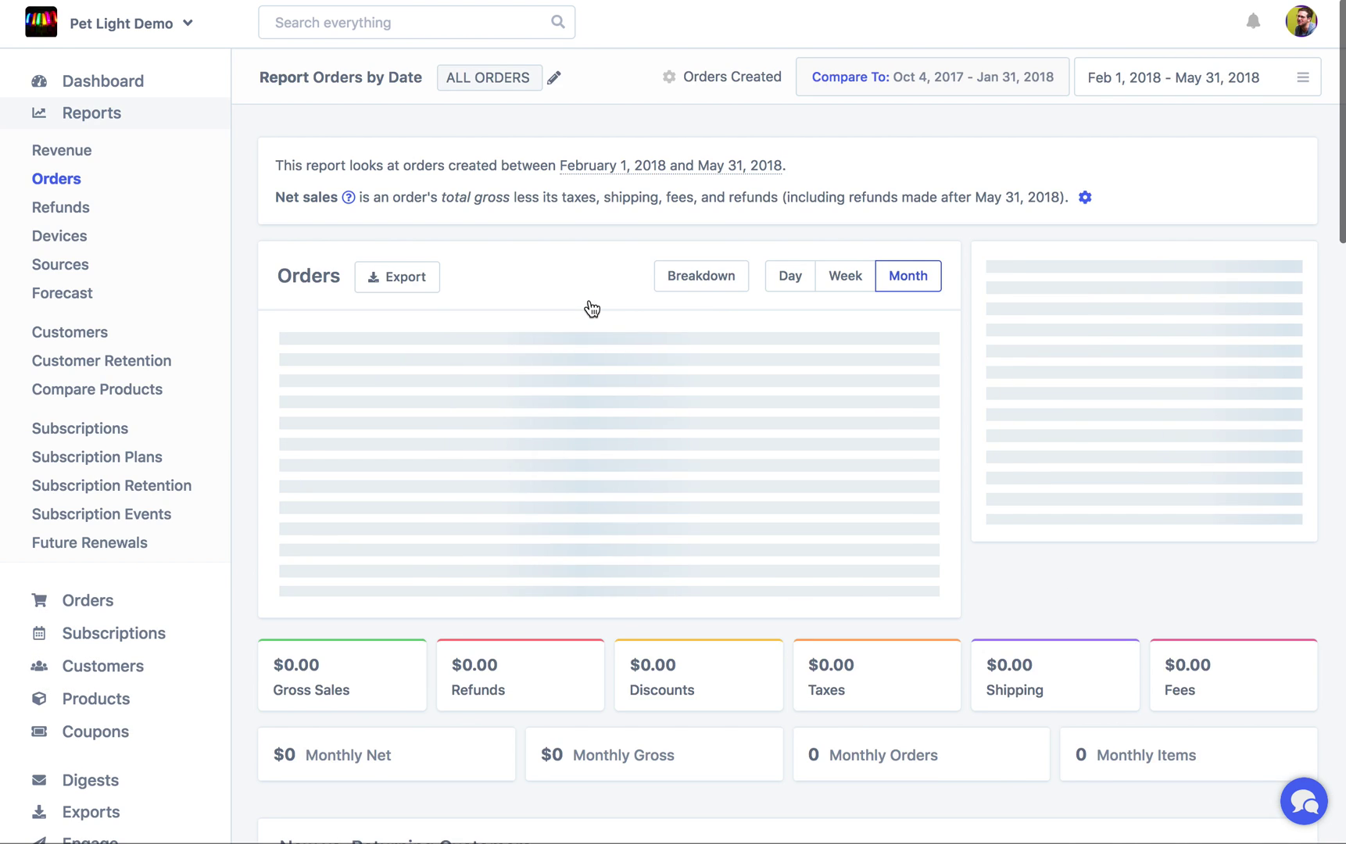
{"action": "scroll", "coordinate": [591, 309], "scroll_direction": "down", "scroll_amount": 12}
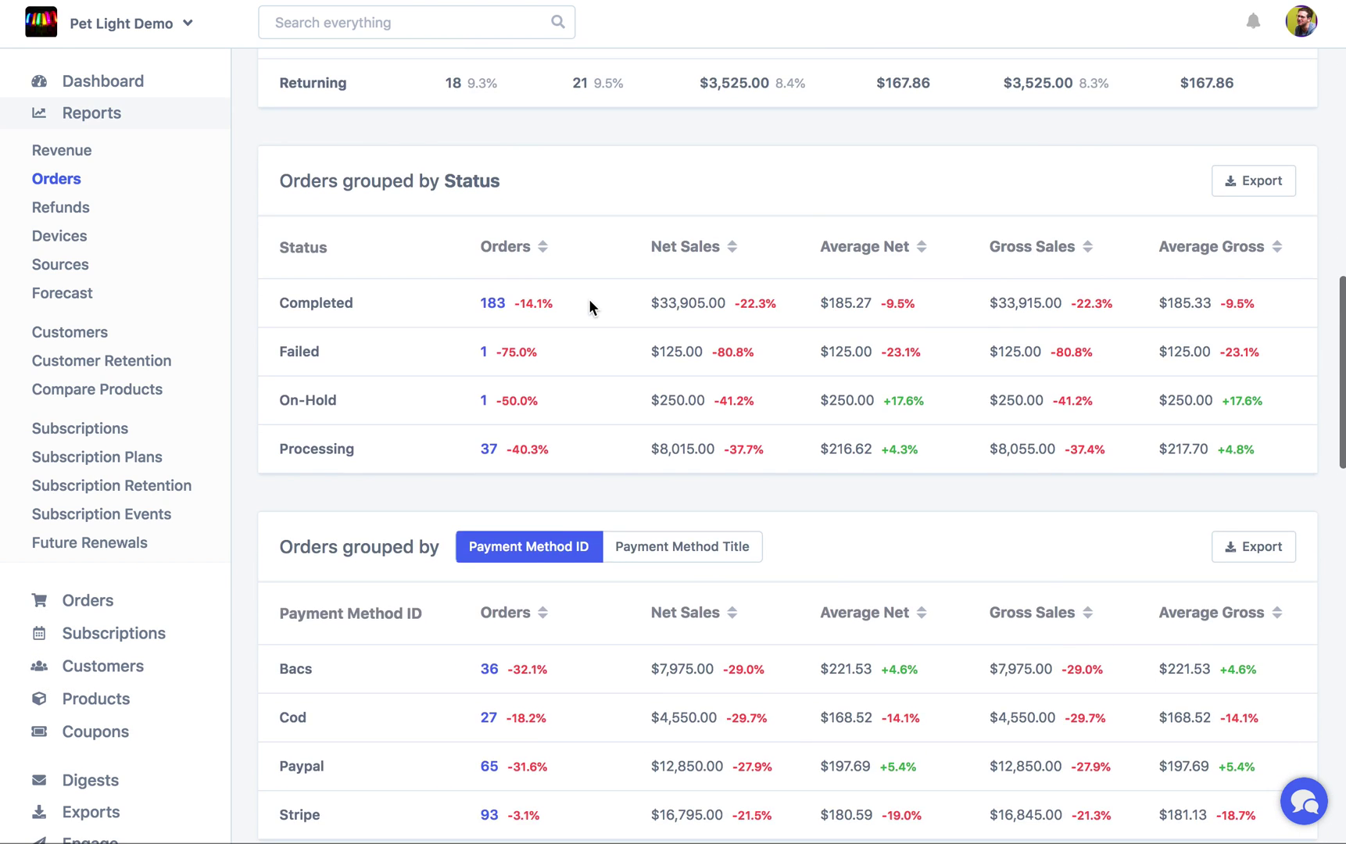
{"action": "scroll", "coordinate": [590, 300], "scroll_direction": "down", "scroll_amount": 15}
{"action": "scroll", "coordinate": [589, 300], "scroll_direction": "up", "scroll_amount": 3}
{"action": "scroll", "coordinate": [639, 436], "scroll_direction": "down", "scroll_amount": 2}
{"action": "scroll", "coordinate": [640, 441], "scroll_direction": "down", "scroll_amount": 1}
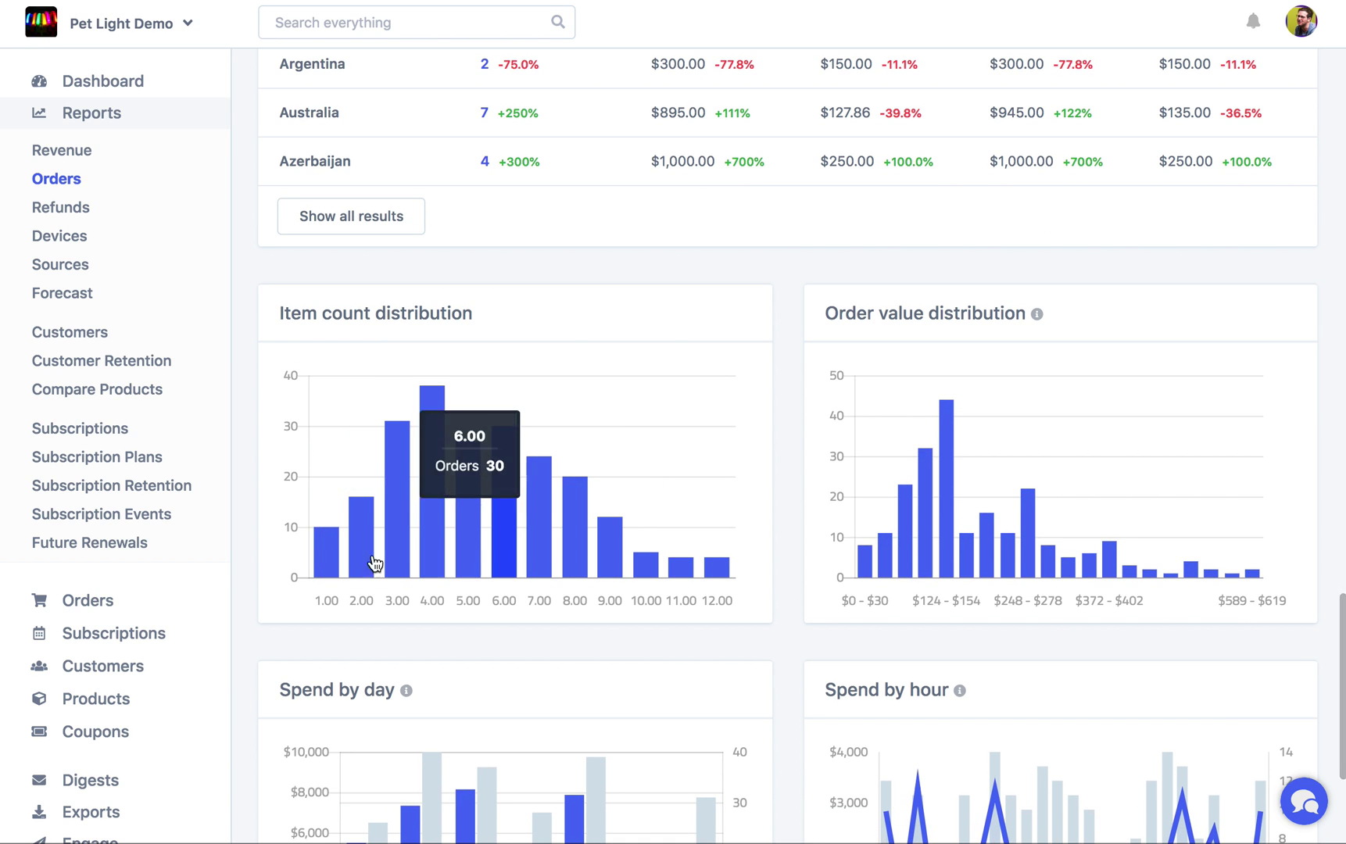
{"action": "mouse_move", "coordinate": [346, 567]}
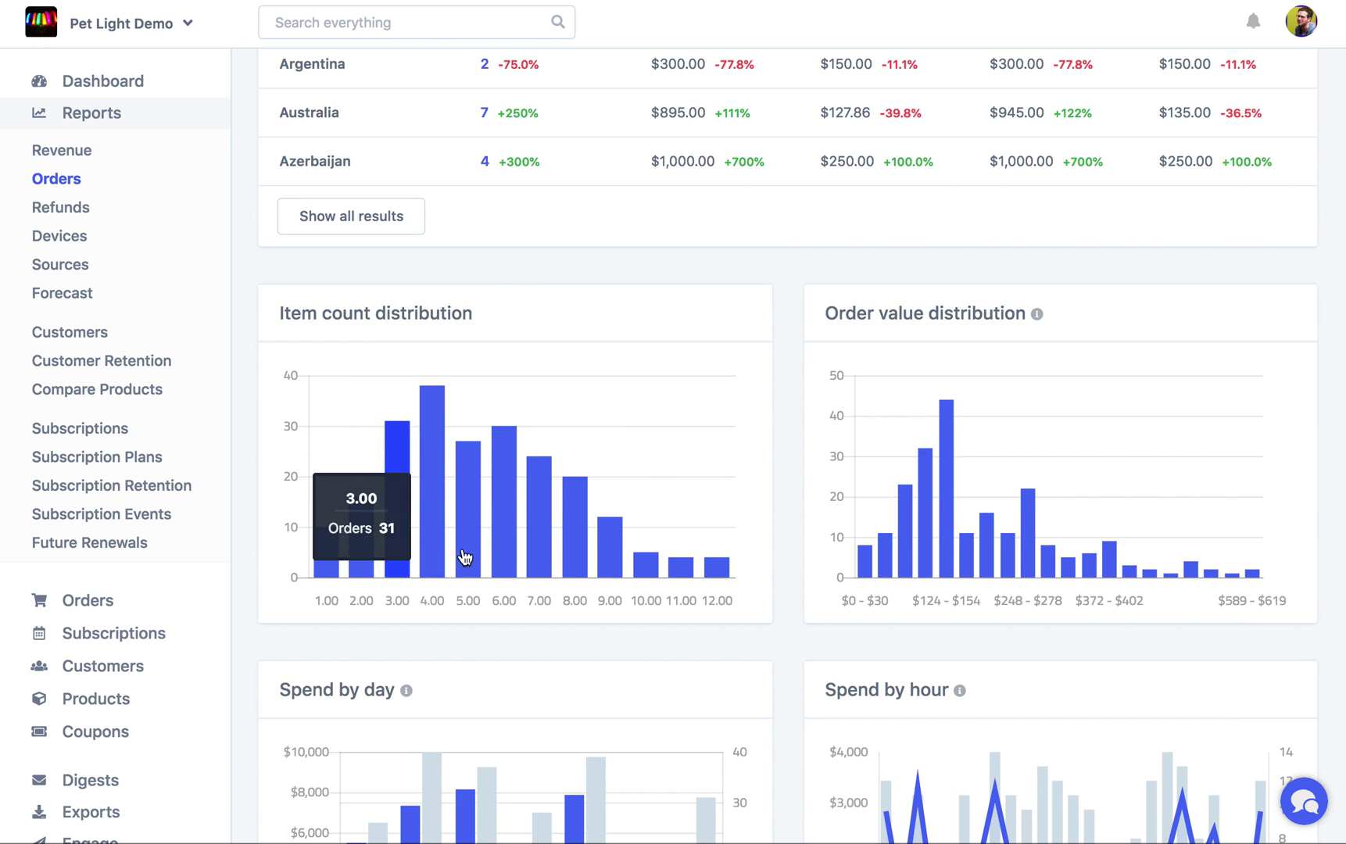
{"action": "mouse_move", "coordinate": [398, 482]}
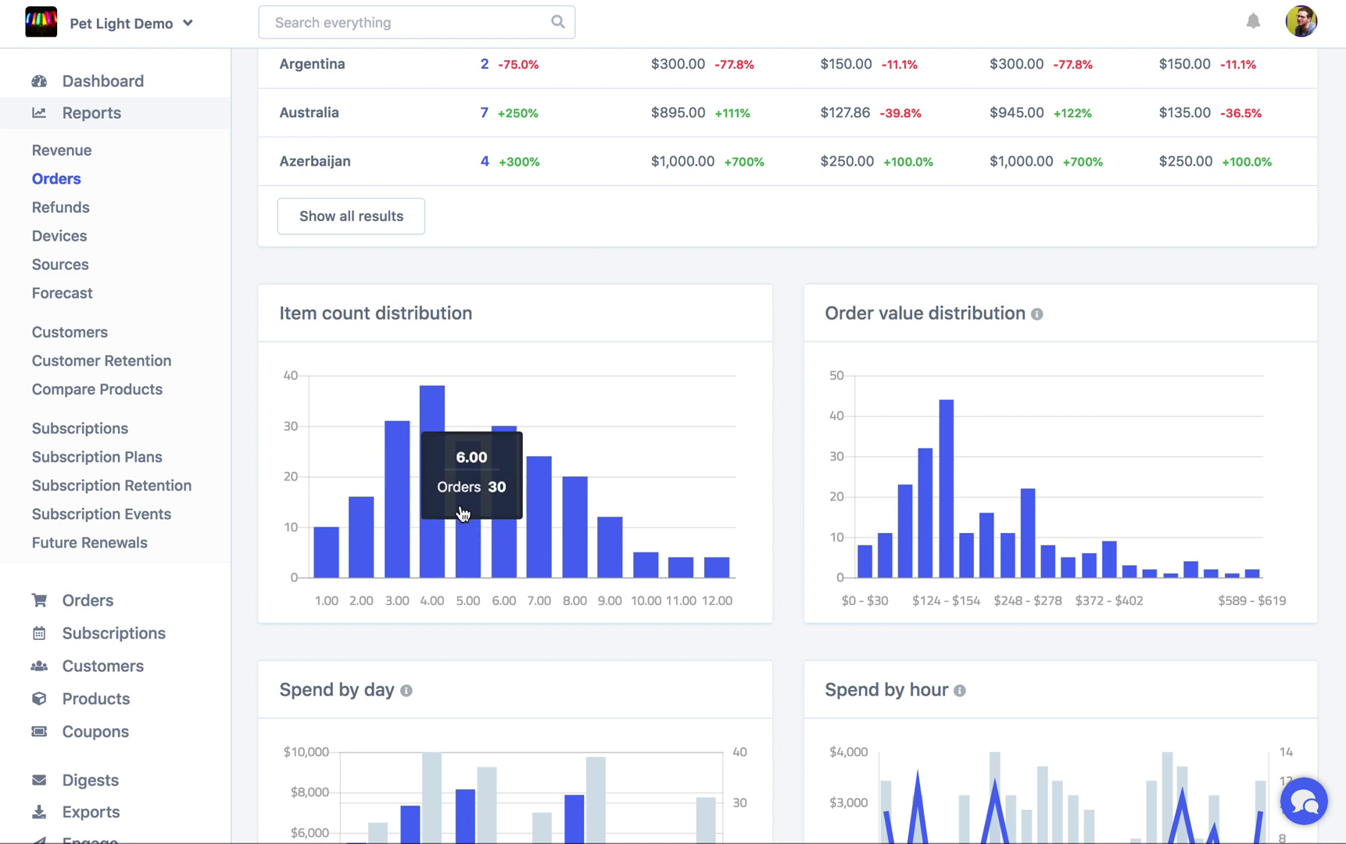
{"action": "mouse_move", "coordinate": [476, 513]}
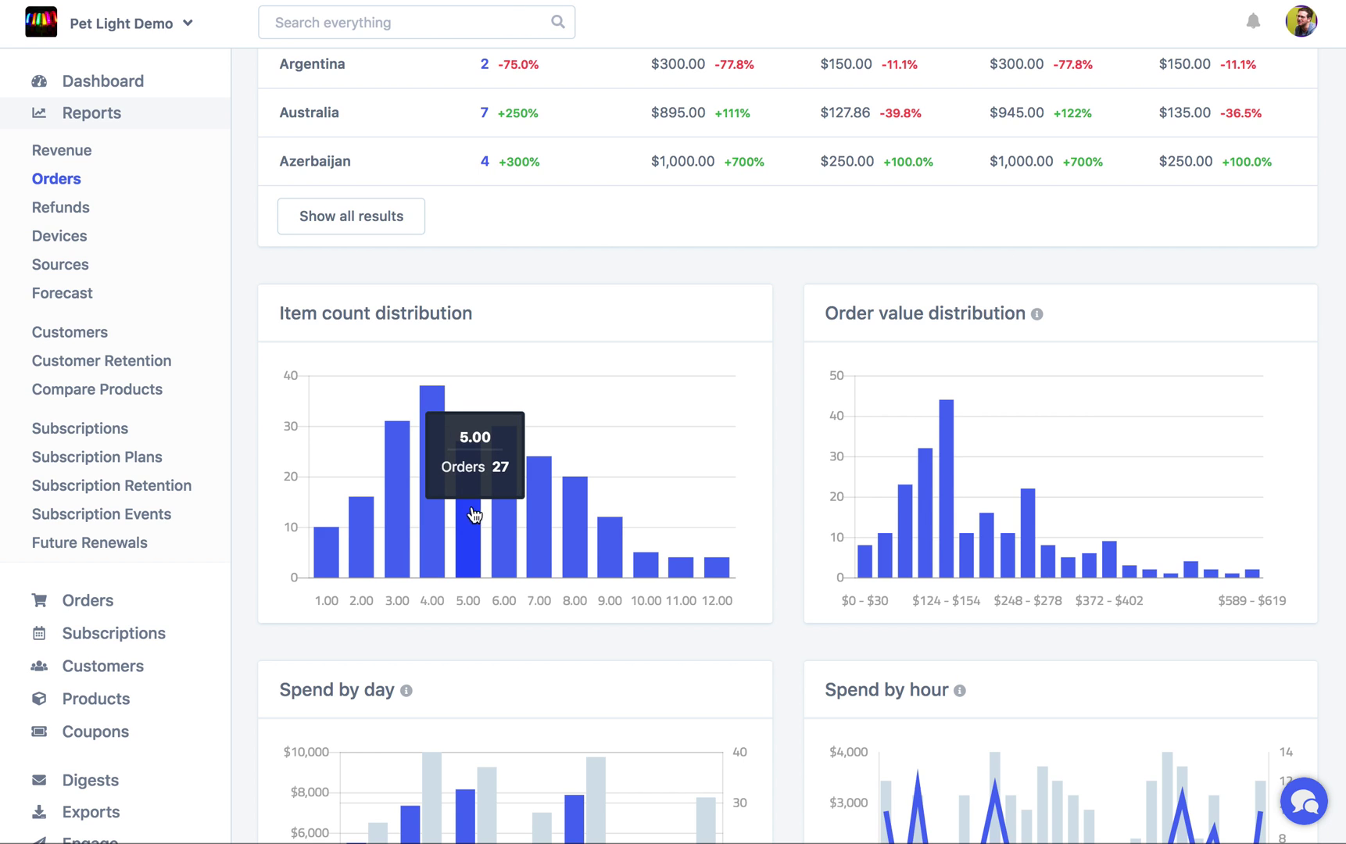
{"action": "mouse_move", "coordinate": [560, 549]}
{"action": "mouse_move", "coordinate": [724, 591]}
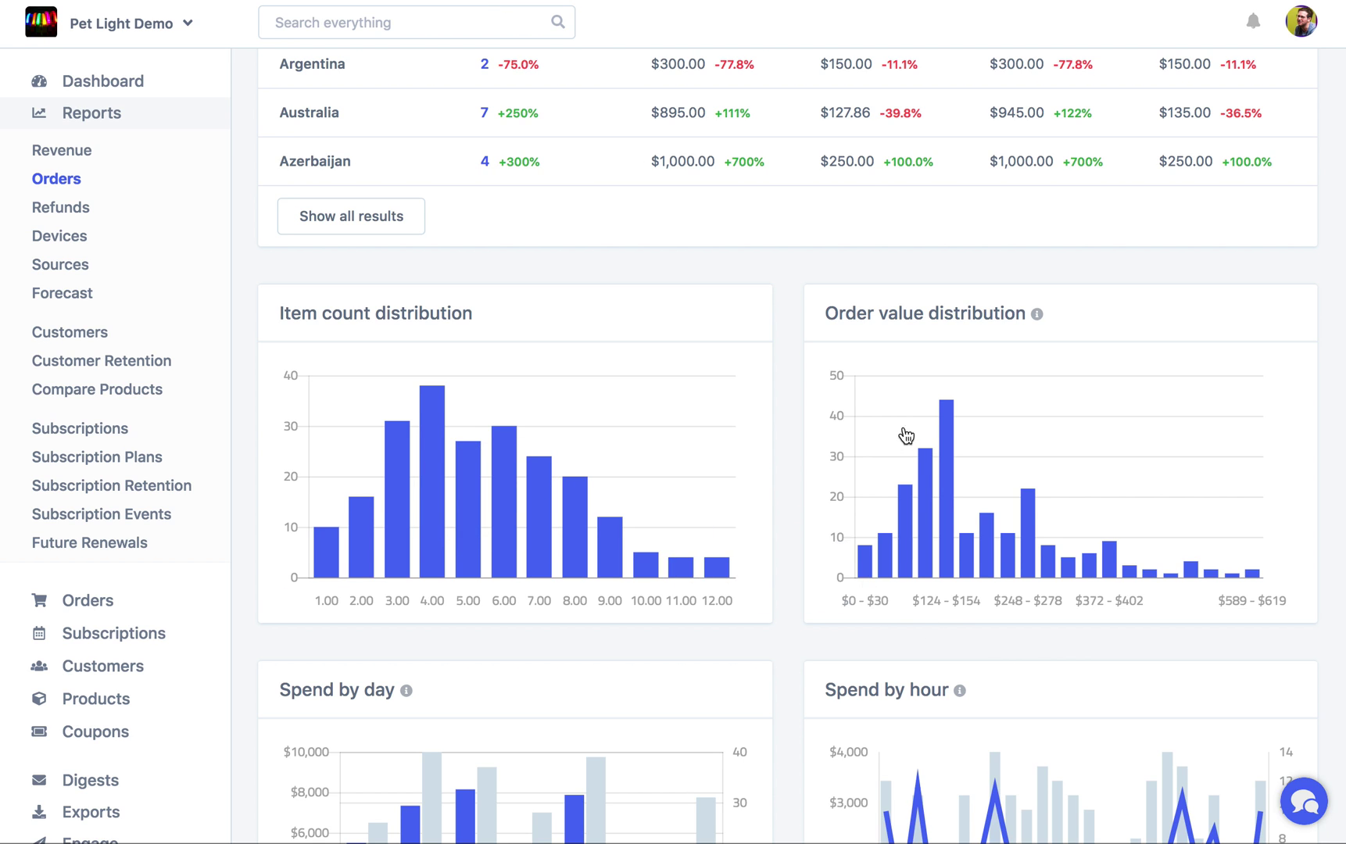
Examine the Order value distribution chart and the Spend by day and Spend by hour charts.
{"action": "mouse_move", "coordinate": [891, 527]}
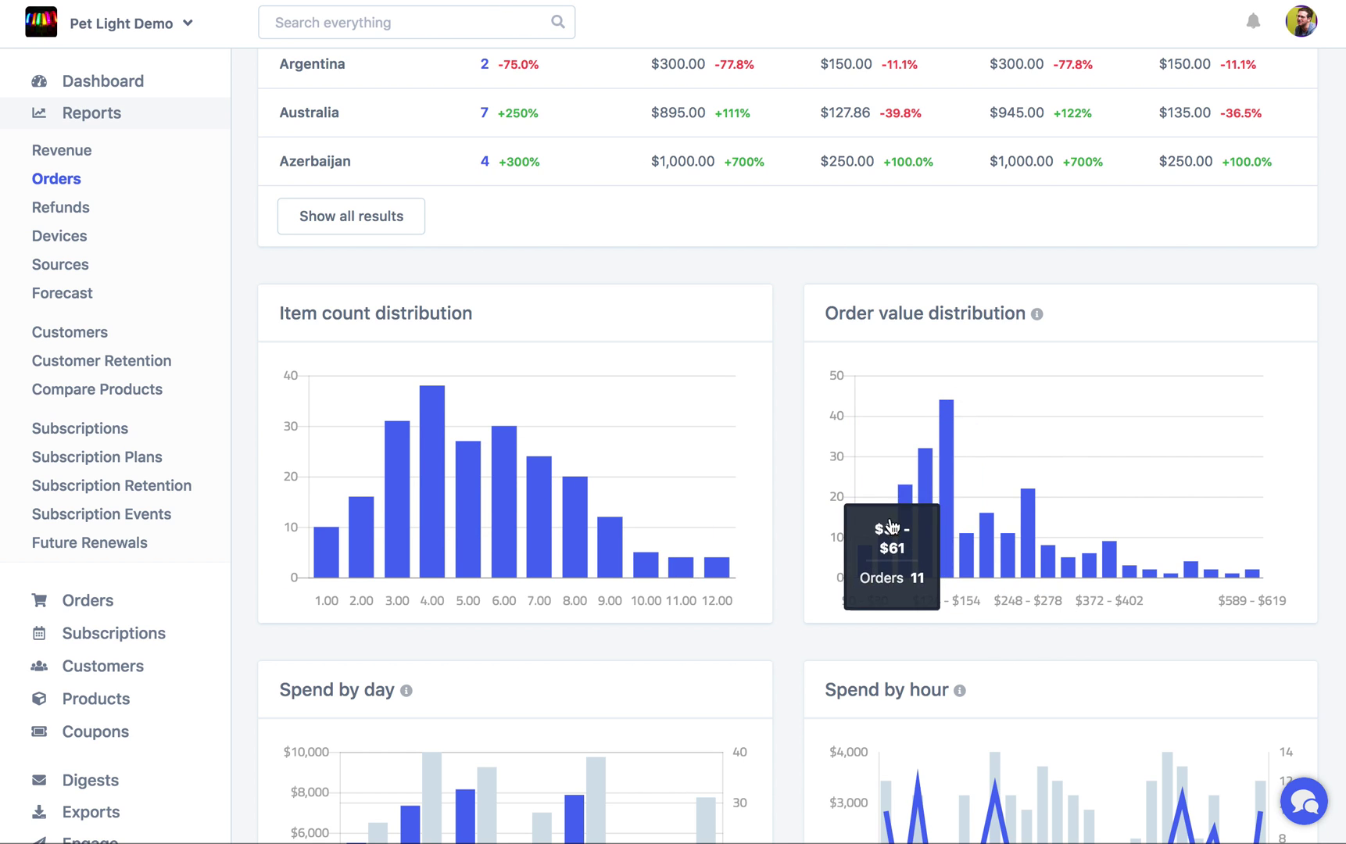
{"action": "mouse_move", "coordinate": [949, 504]}
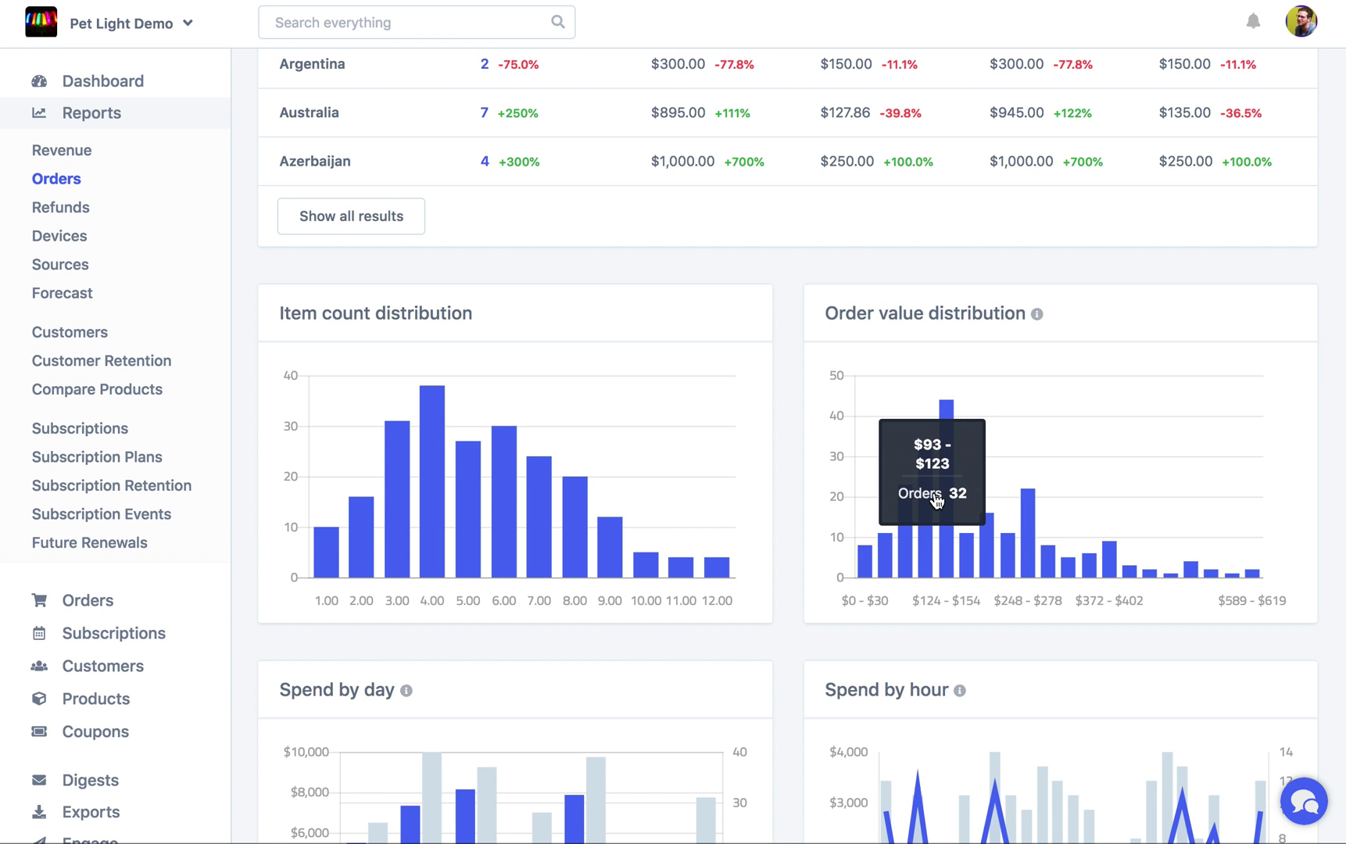
{"action": "scroll", "coordinate": [1078, 555], "scroll_direction": "down", "scroll_amount": 4}
{"action": "mouse_move", "coordinate": [362, 513]}
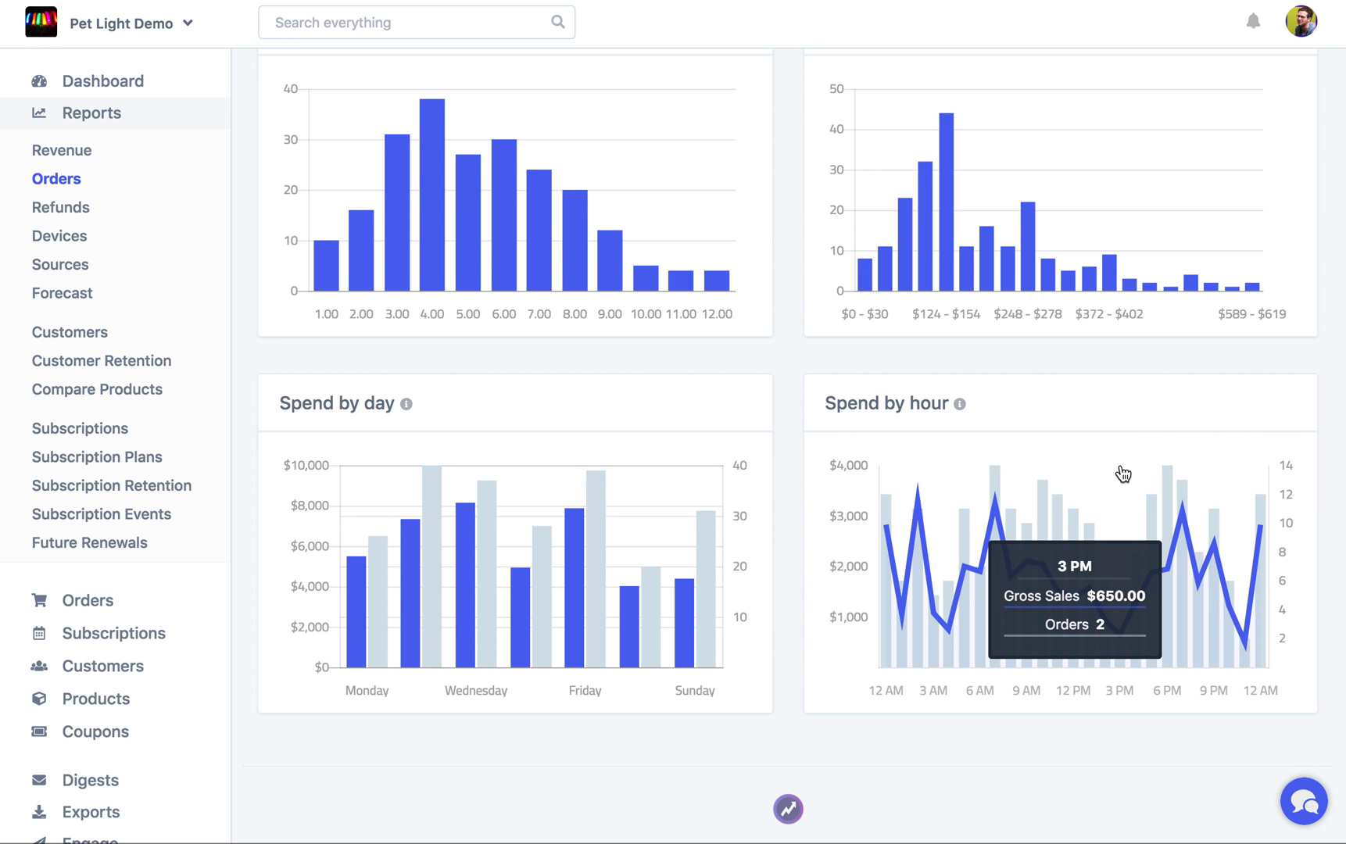
Open the Revenue report and review the monthly Revenue Breakdown table and its export option.
{"action": "scroll", "coordinate": [313, 232], "scroll_direction": "up", "scroll_amount": 15}
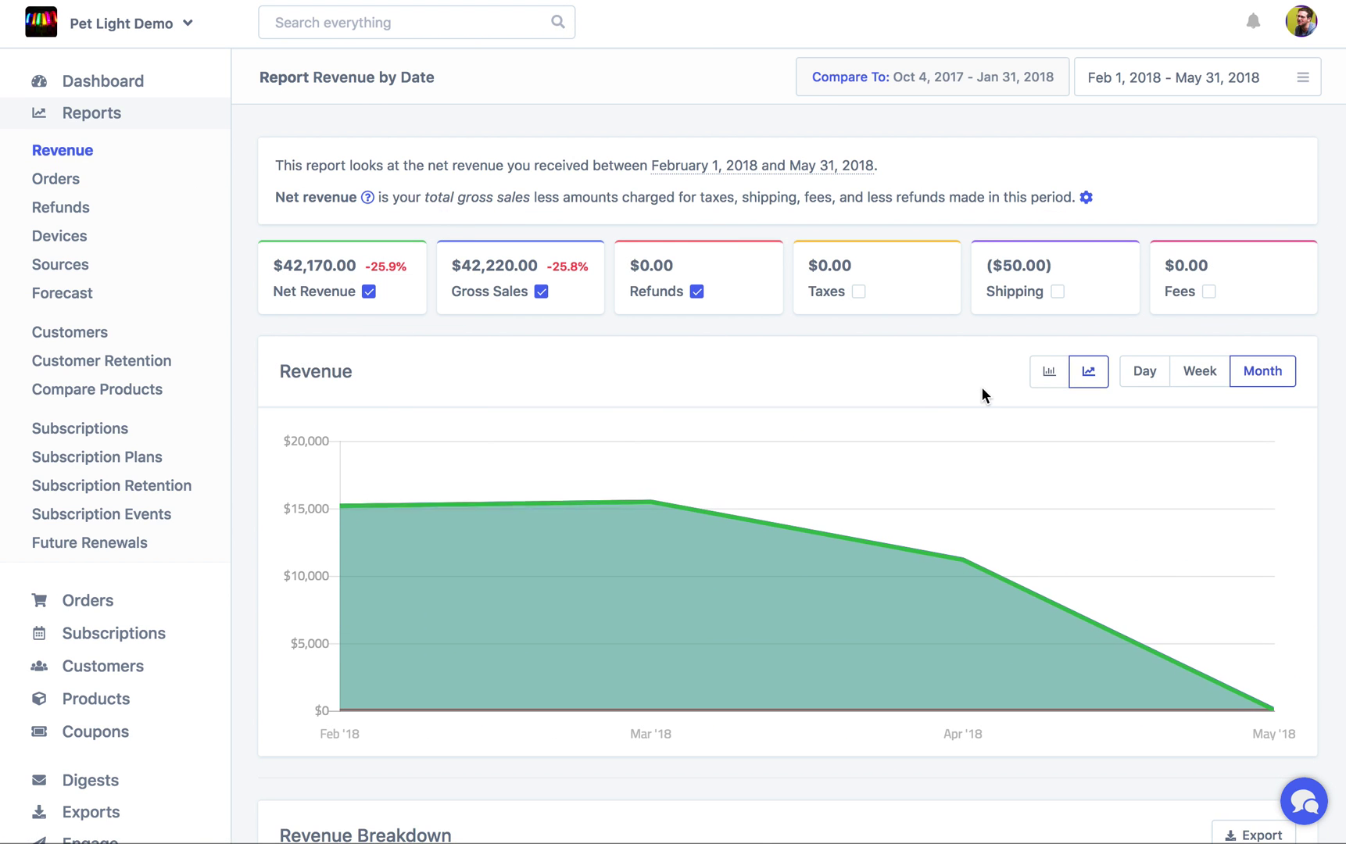
{"action": "scroll", "coordinate": [982, 389], "scroll_direction": "down", "scroll_amount": 5}
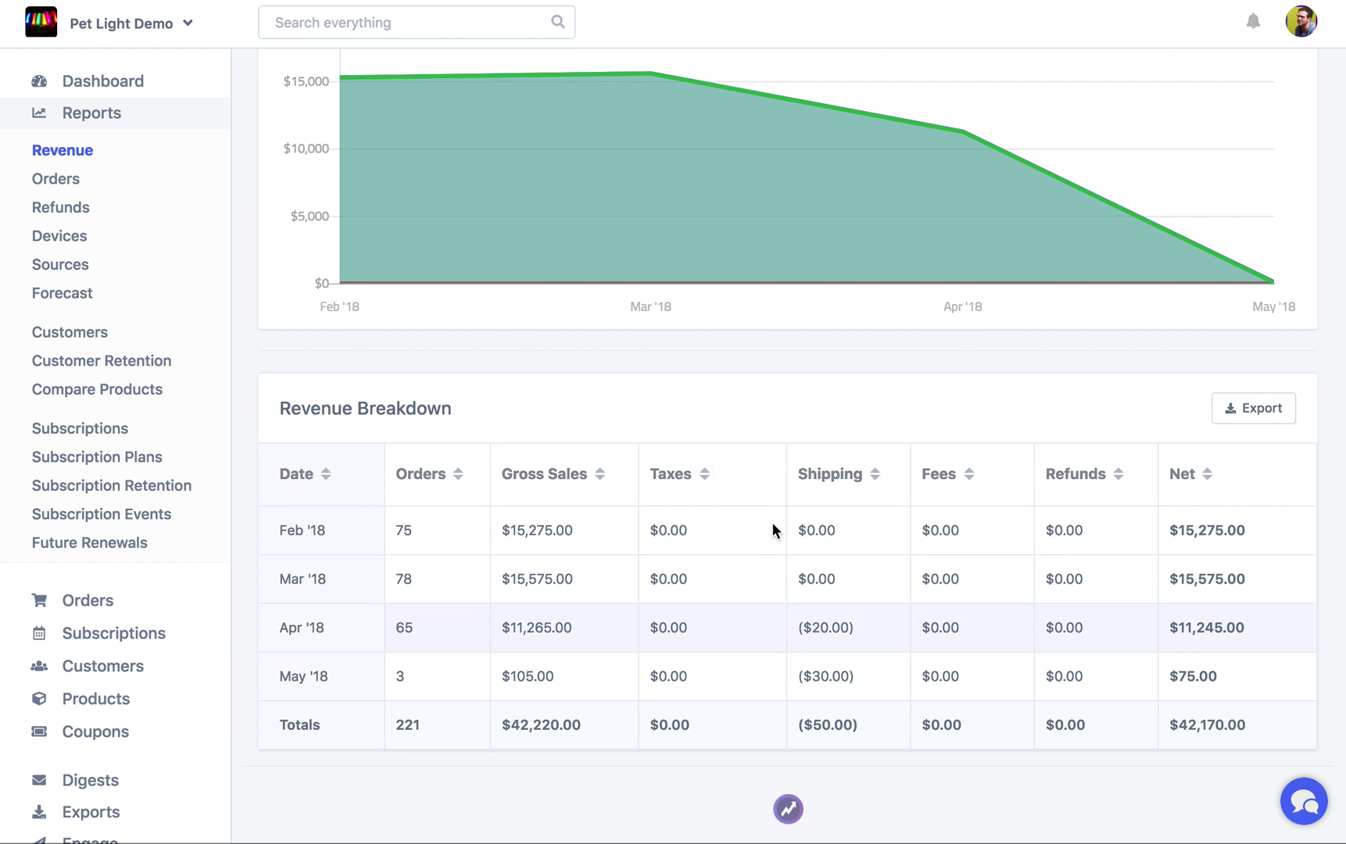
{"action": "scroll", "coordinate": [1180, 508], "scroll_direction": "up", "scroll_amount": 1}
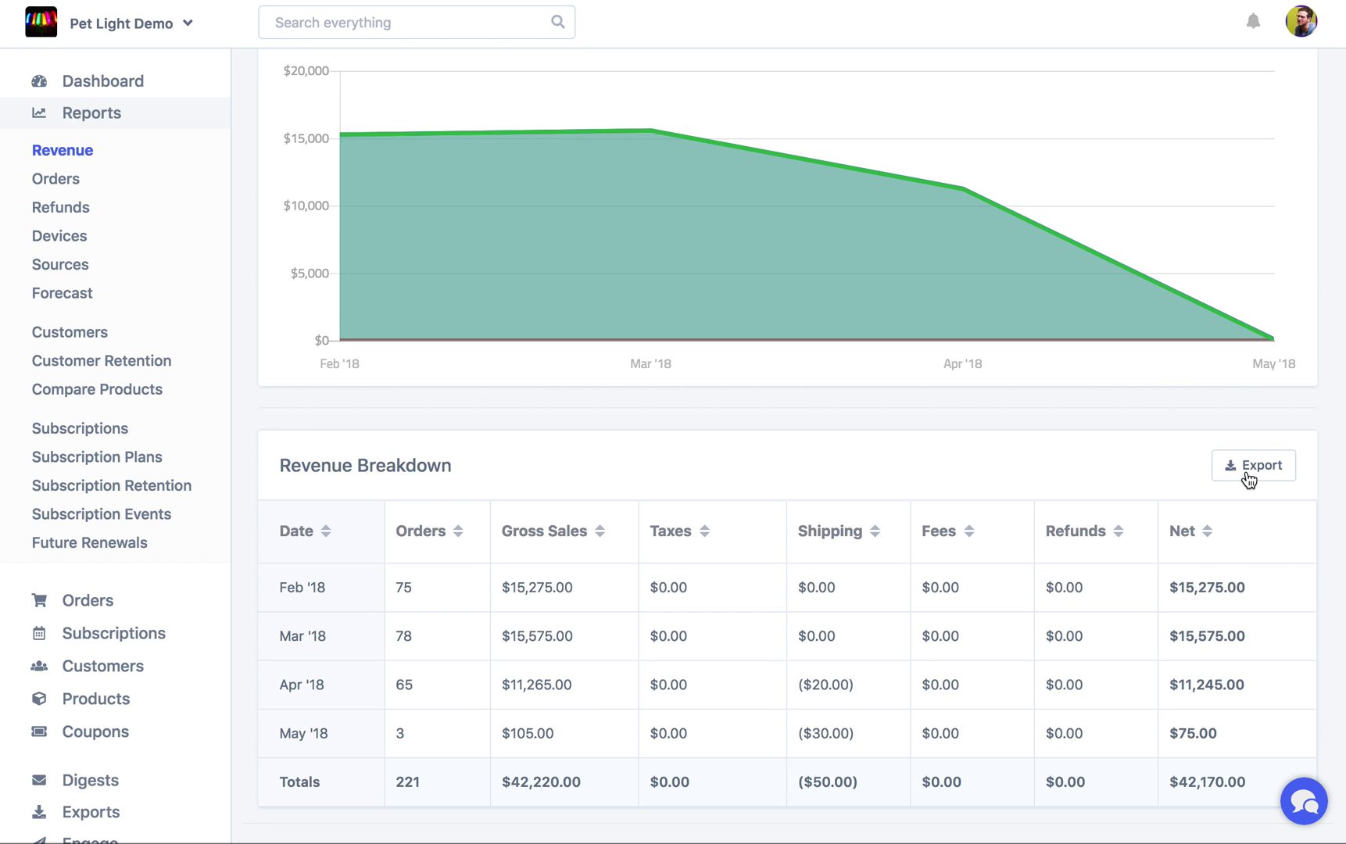
{"action": "scroll", "coordinate": [1235, 469], "scroll_direction": "up", "scroll_amount": 5}
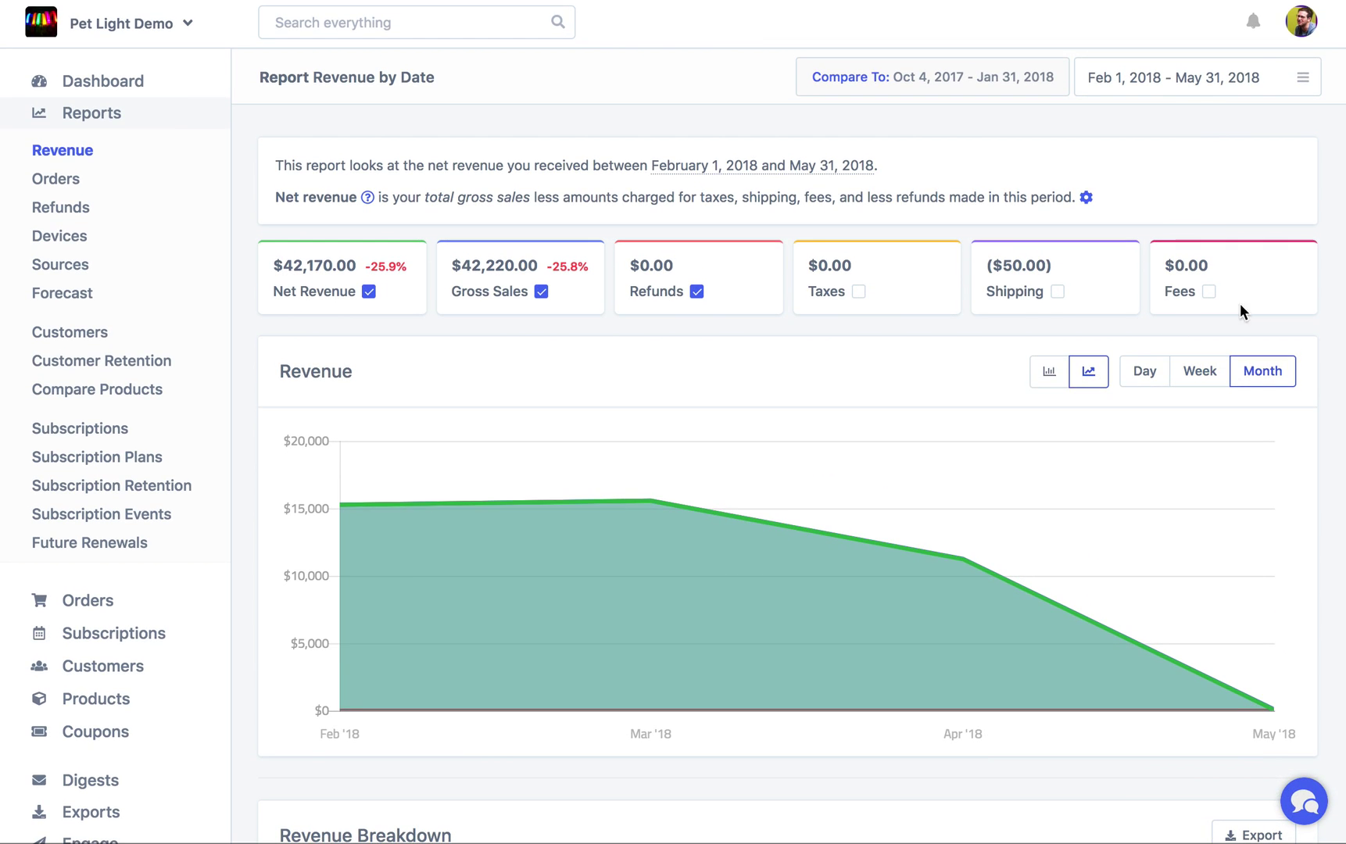
Group the Revenue report by week and review the weekly rows of the Revenue Breakdown table.
{"action": "left_click", "coordinate": [1200, 372]}
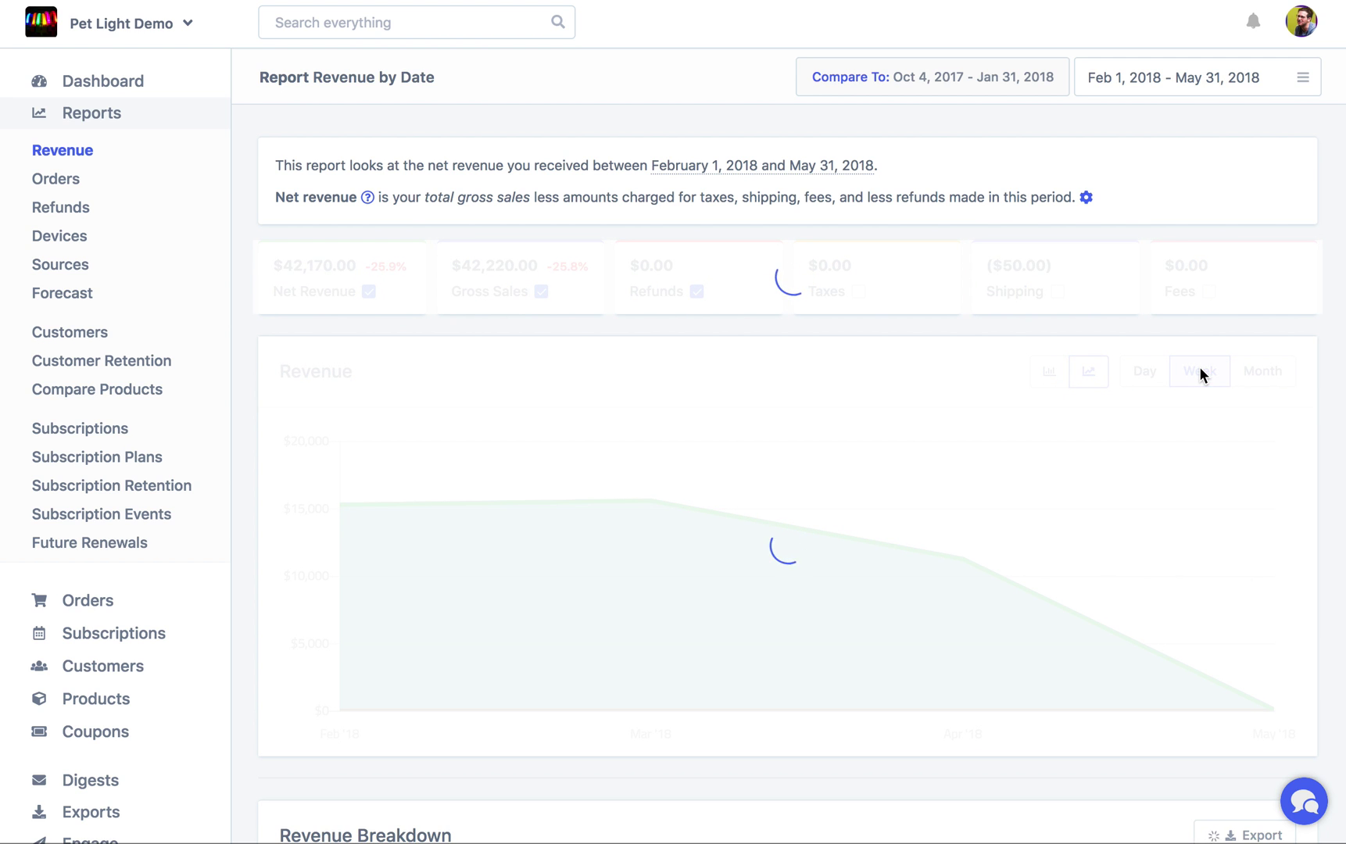
{"action": "scroll", "coordinate": [534, 468], "scroll_direction": "down", "scroll_amount": 5}
{"action": "scroll", "coordinate": [441, 571], "scroll_direction": "down", "scroll_amount": 3}
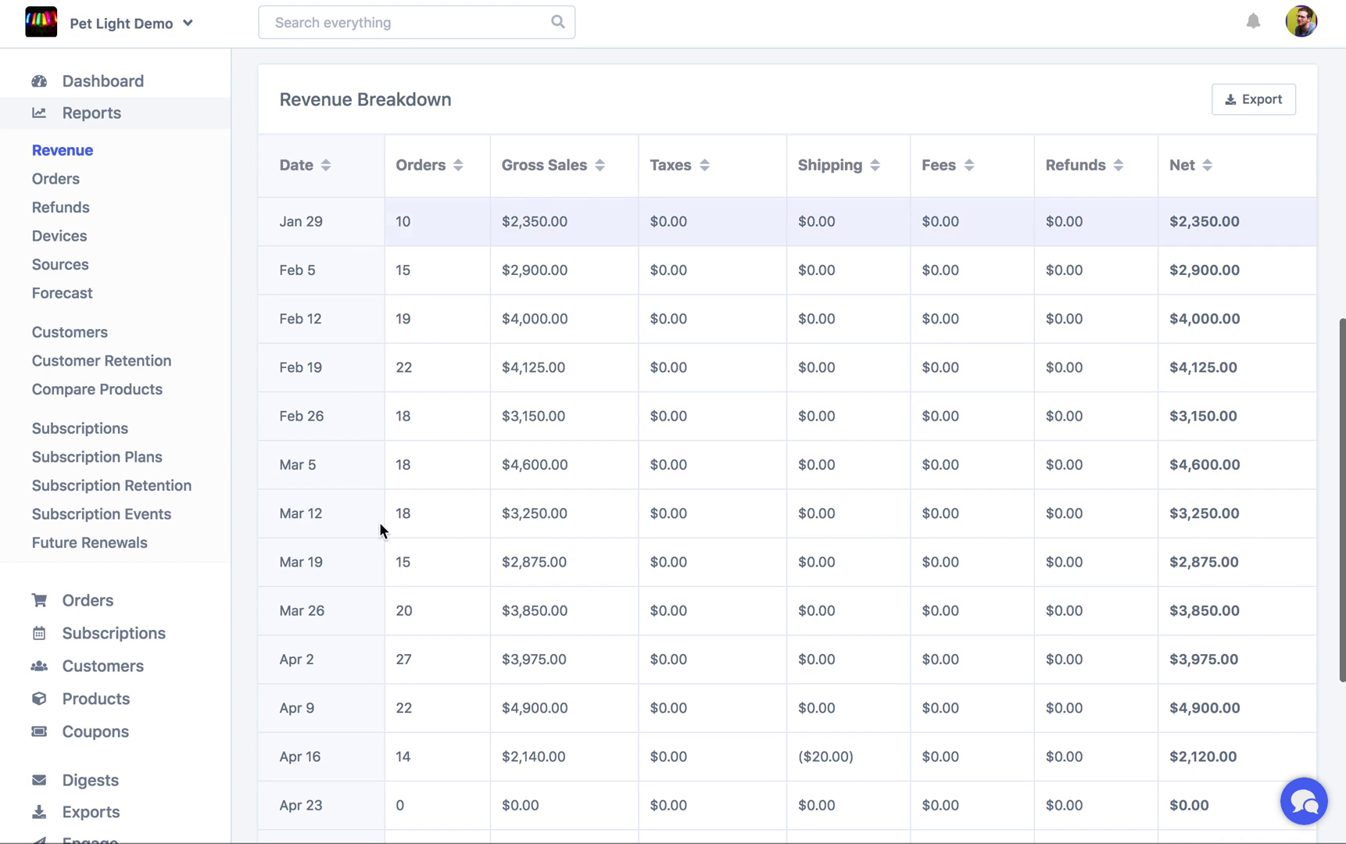
Open the Refunds report and examine the monthly Refunds chart and the chart of time between order creation and refund.
{"action": "scroll", "coordinate": [435, 313], "scroll_direction": "up", "scroll_amount": 1}
{"action": "scroll", "coordinate": [435, 313], "scroll_direction": "up", "scroll_amount": 10}
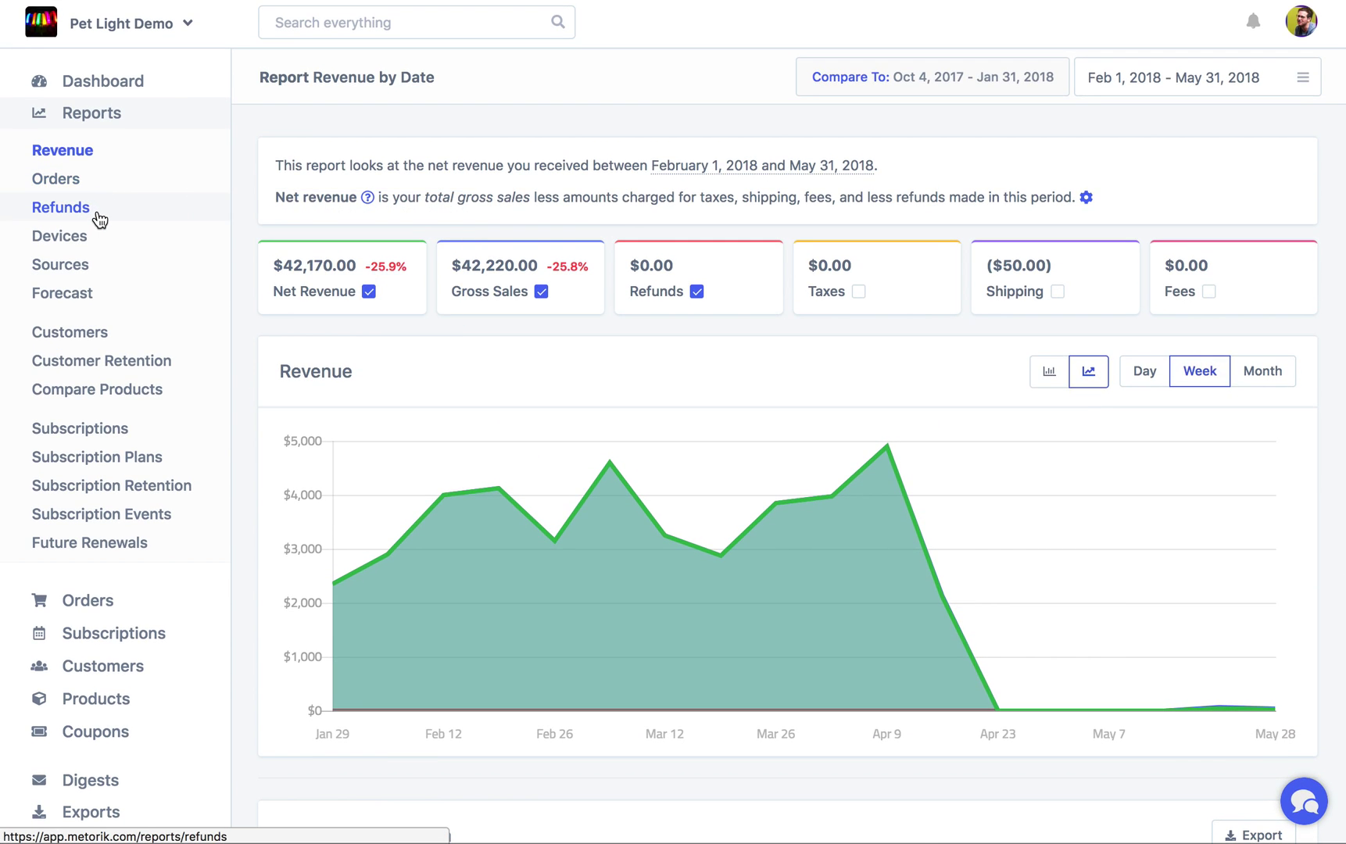
{"action": "left_click", "coordinate": [99, 221]}
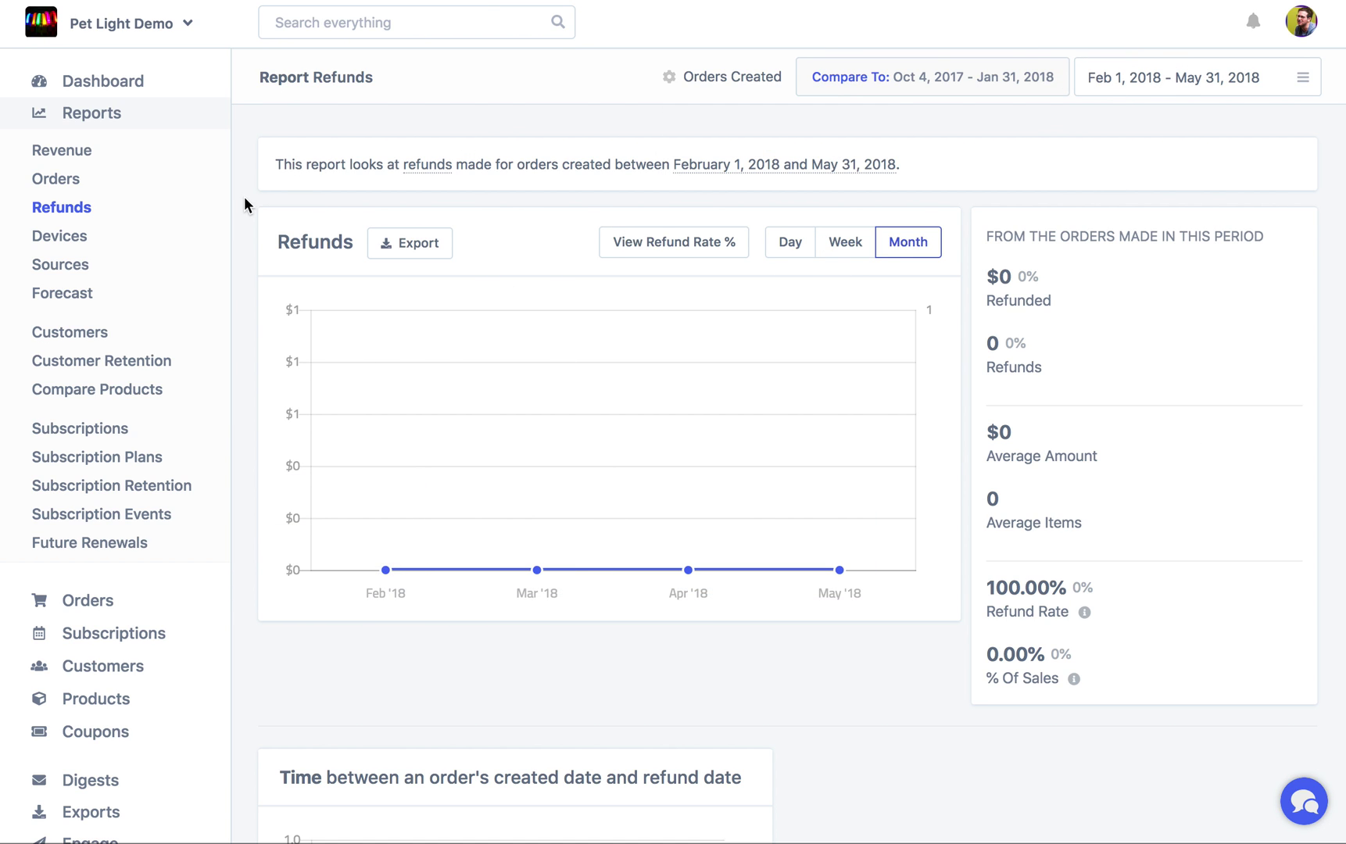
{"action": "mouse_move", "coordinate": [415, 146]}
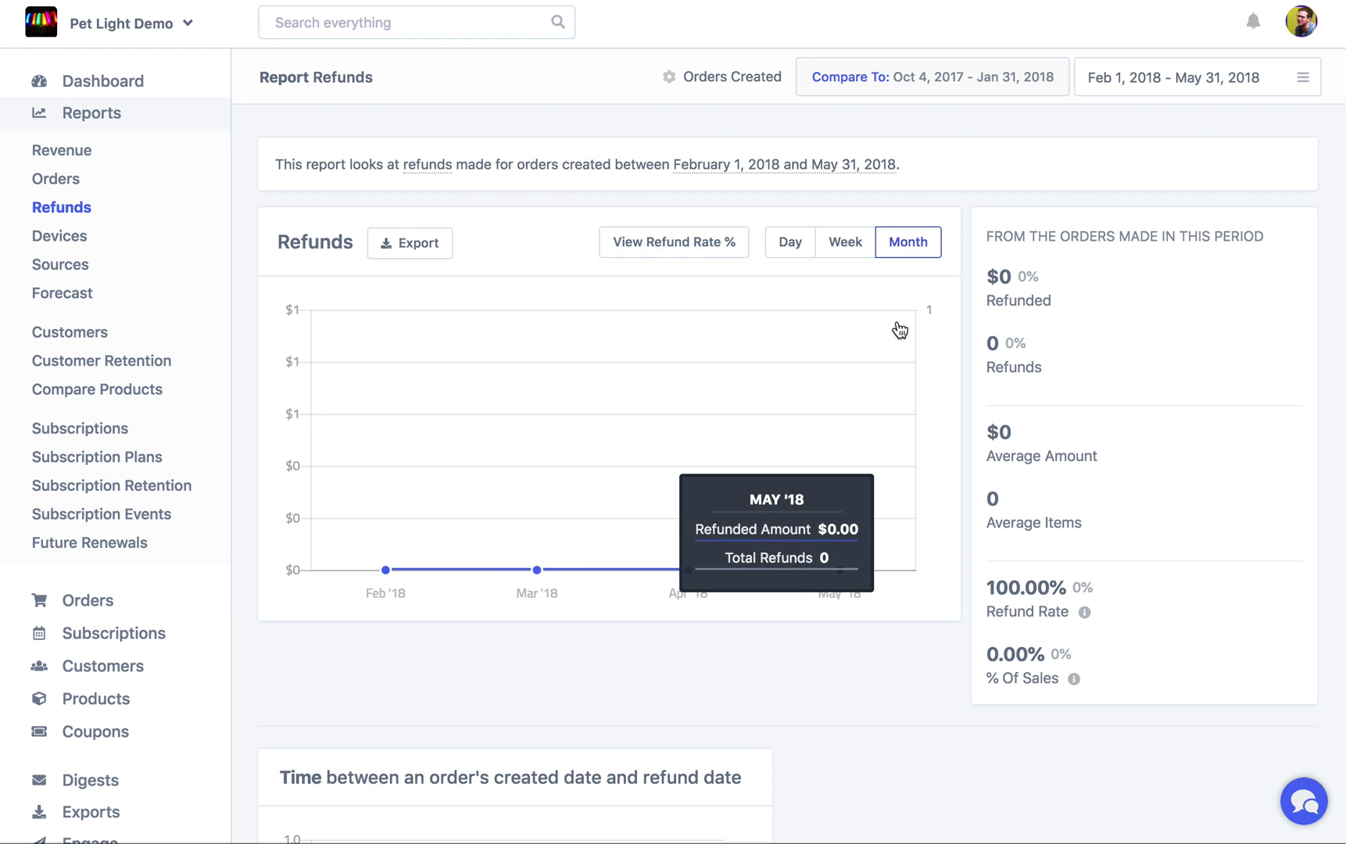
{"action": "scroll", "coordinate": [895, 330], "scroll_direction": "down", "scroll_amount": 5}
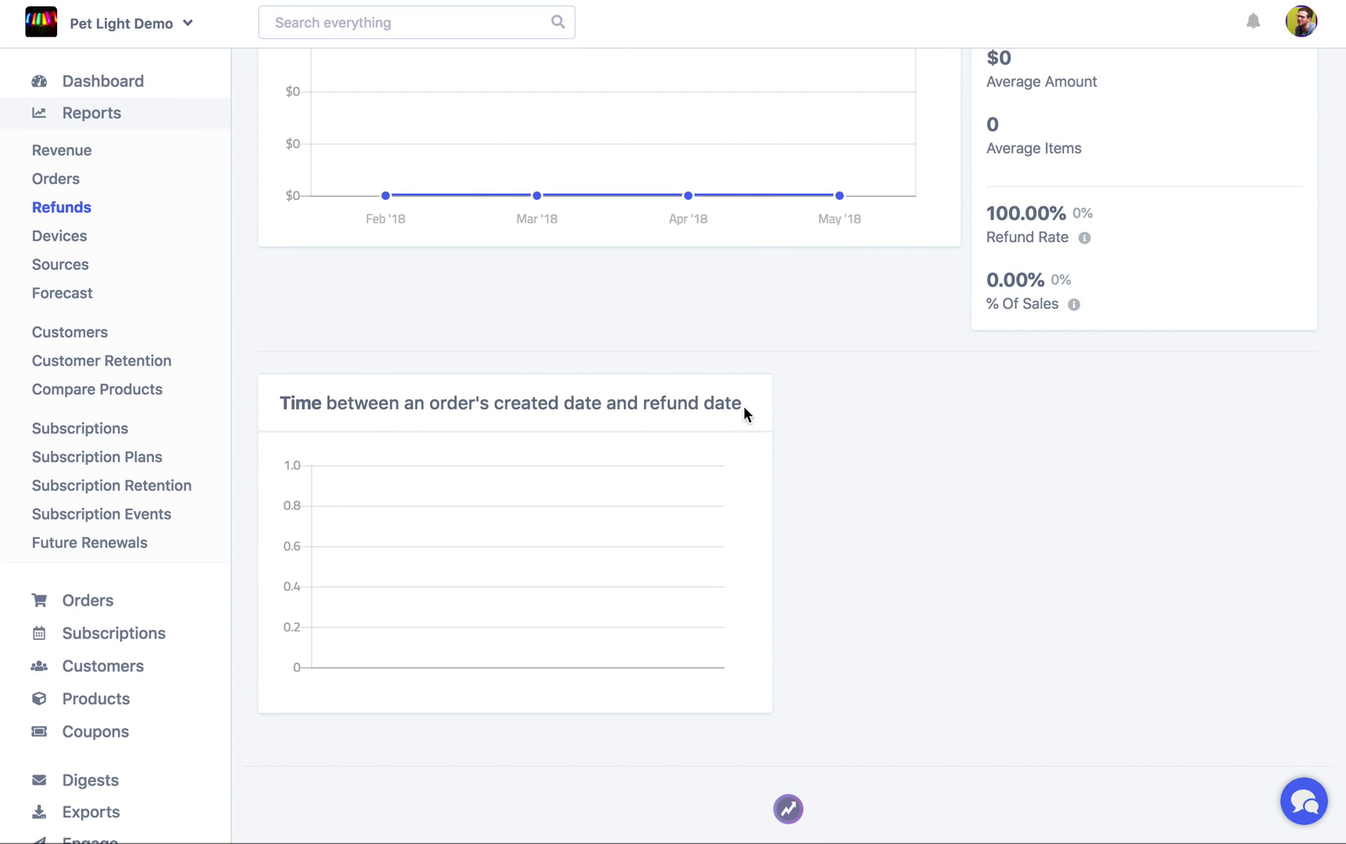
{"action": "scroll", "coordinate": [901, 554], "scroll_direction": "up", "scroll_amount": 3}
{"action": "scroll", "coordinate": [902, 555], "scroll_direction": "down", "scroll_amount": 3}
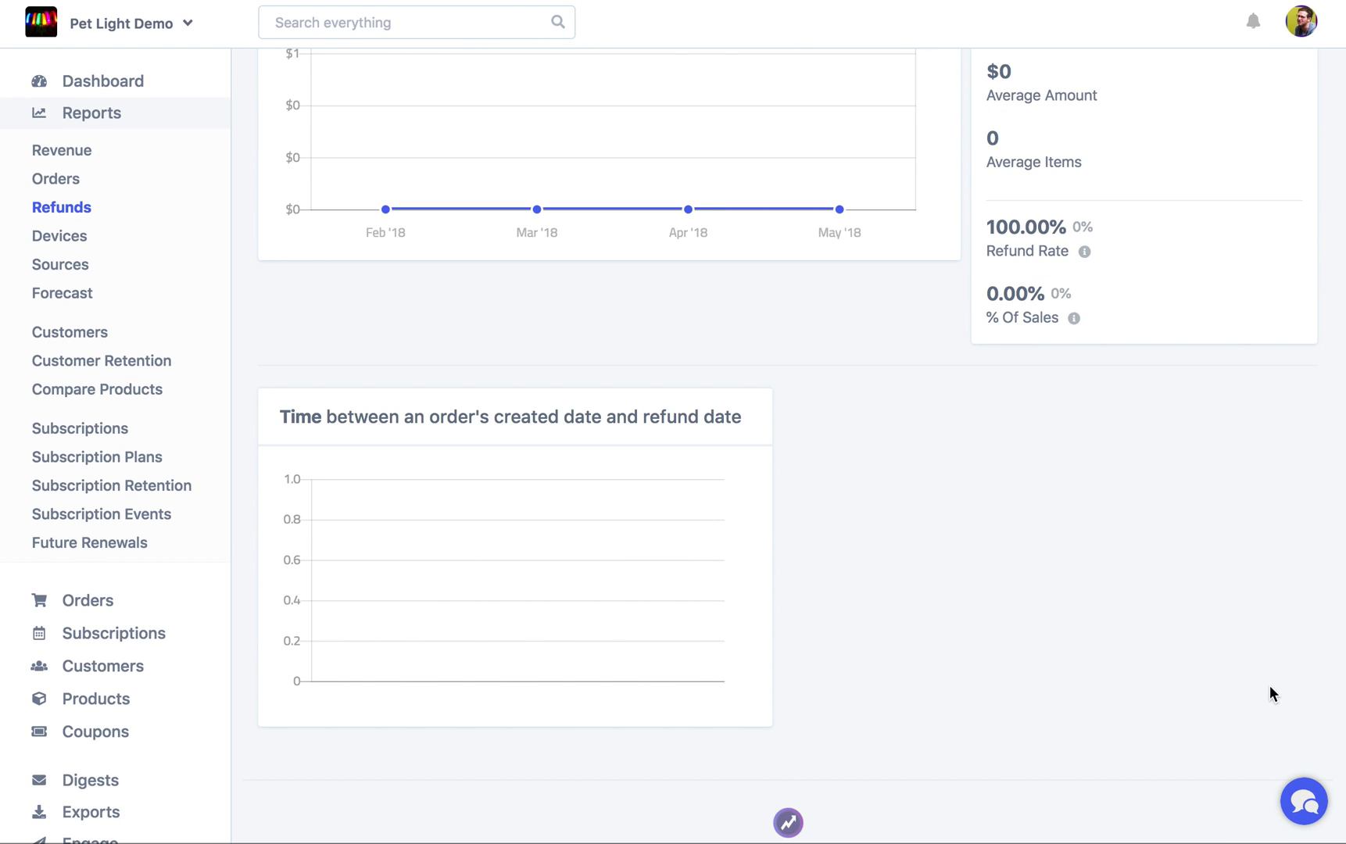
Open the Devices report and examine the Desktop summary and the Windows figures in the Operating systems table and chart.
{"action": "scroll", "coordinate": [1124, 514], "scroll_direction": "up", "scroll_amount": 5}
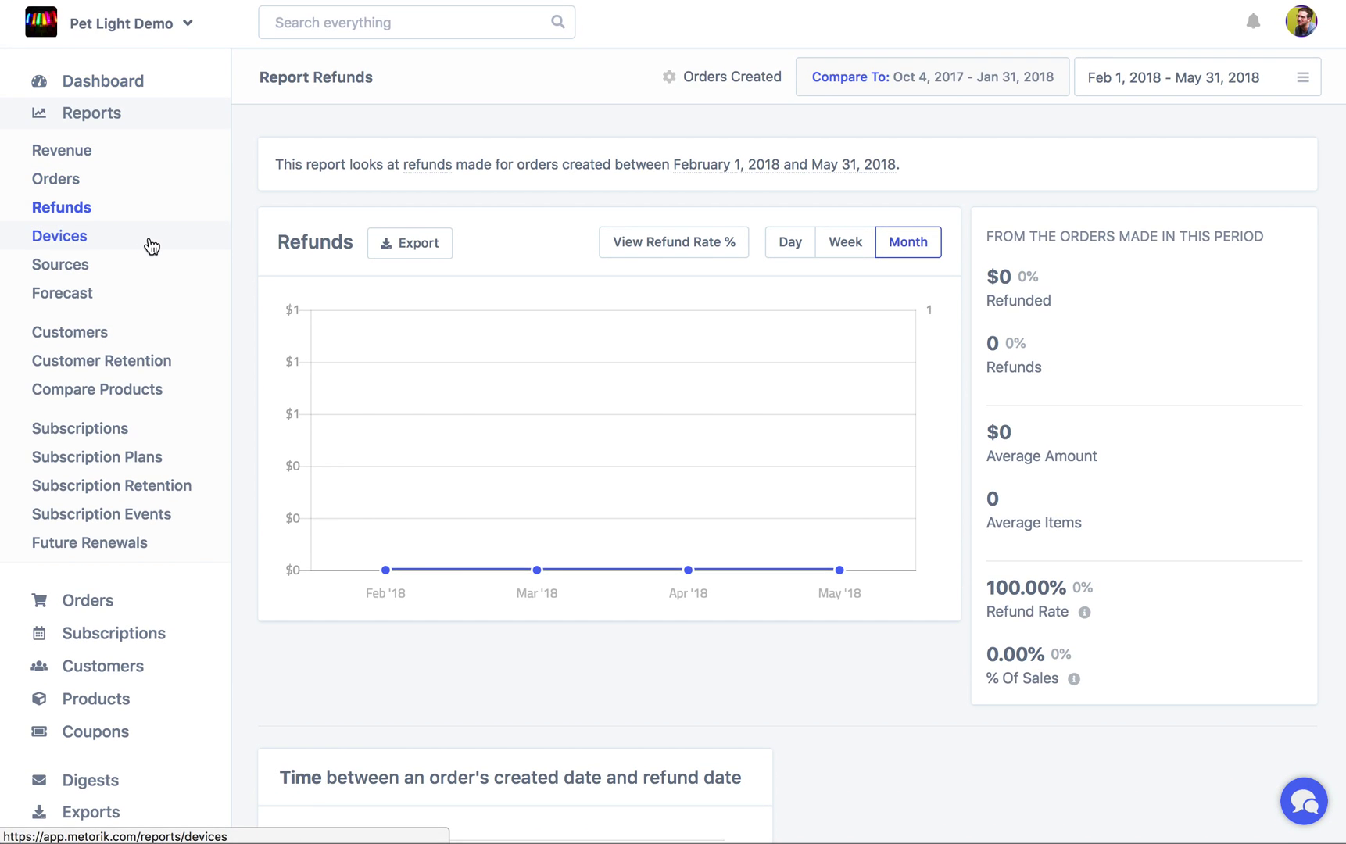
{"action": "left_click", "coordinate": [152, 247]}
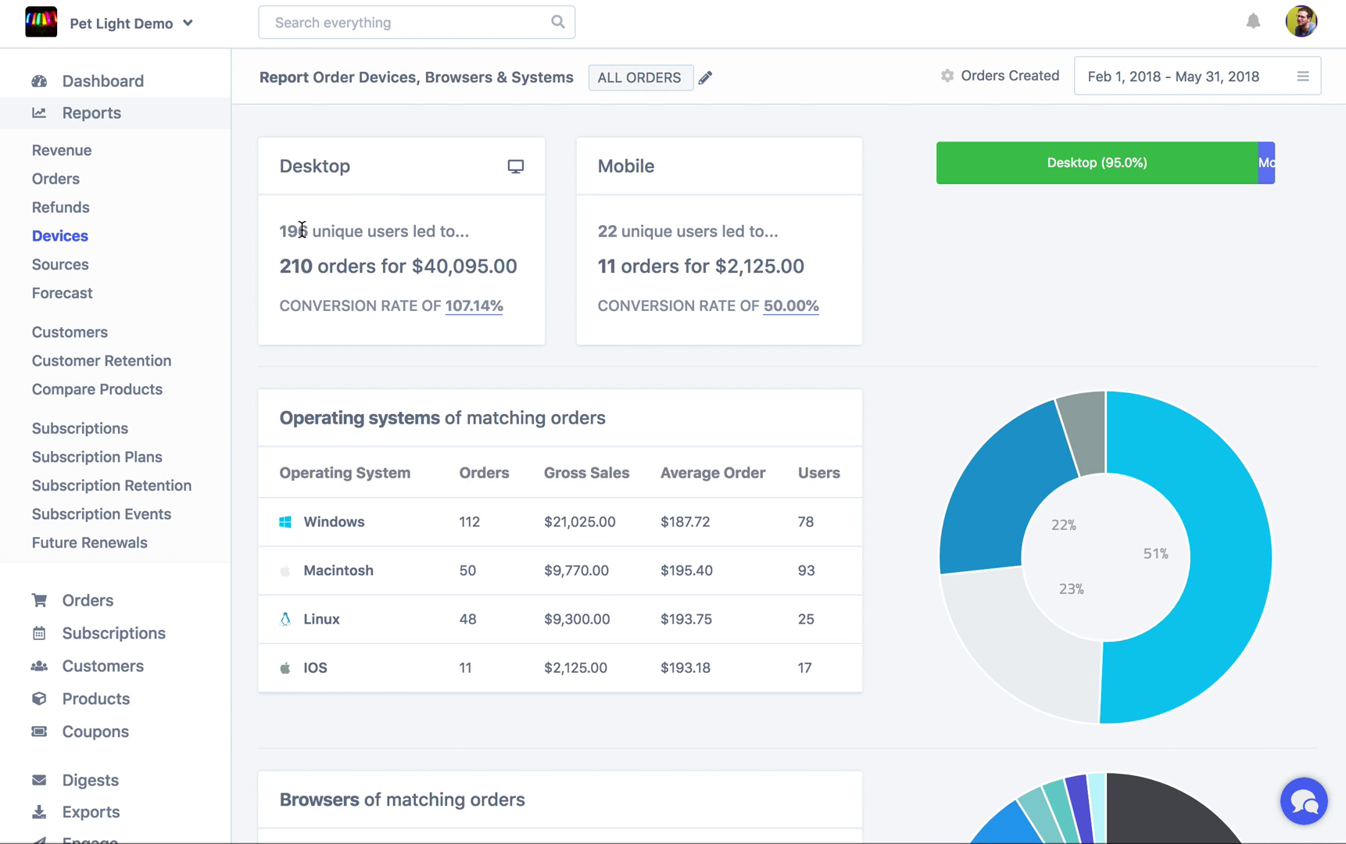
{"action": "left_click_drag", "start_coordinate": [322, 231], "coordinate": [461, 235]}
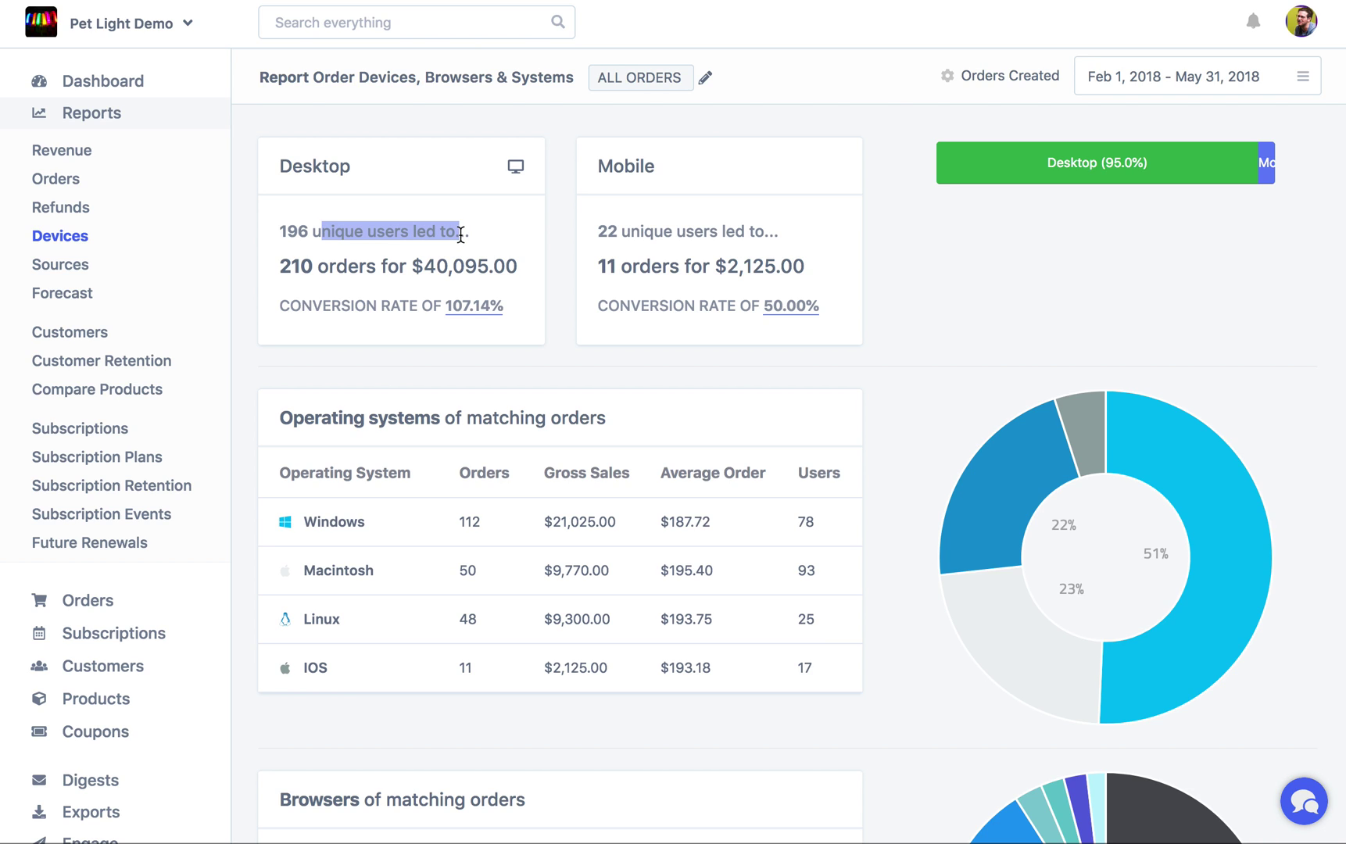
{"action": "left_click", "coordinate": [388, 521]}
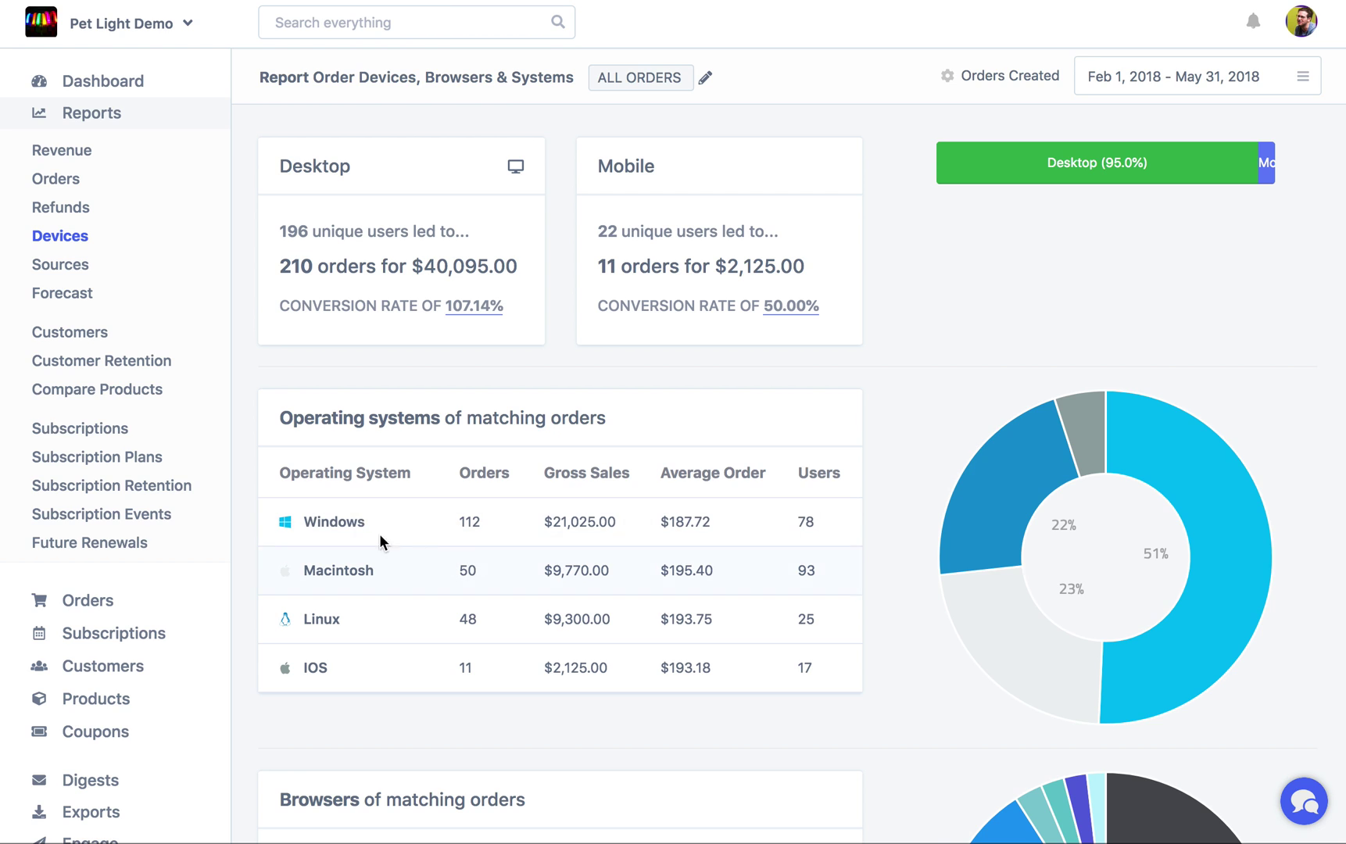
{"action": "double_click", "coordinate": [472, 522]}
{"action": "mouse_move", "coordinate": [1065, 513]}
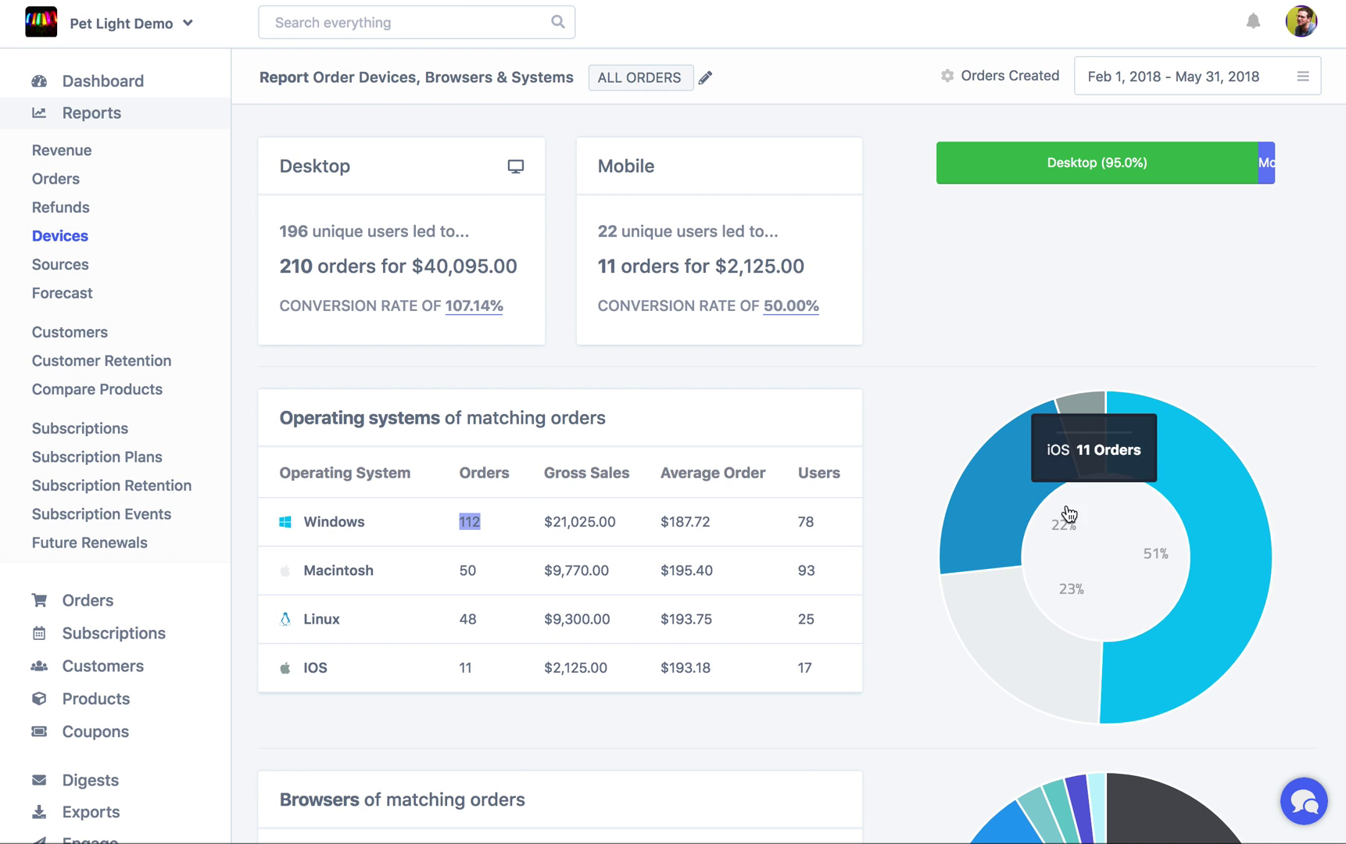
{"action": "double_click", "coordinate": [806, 521]}
{"action": "left_click", "coordinate": [458, 527]}
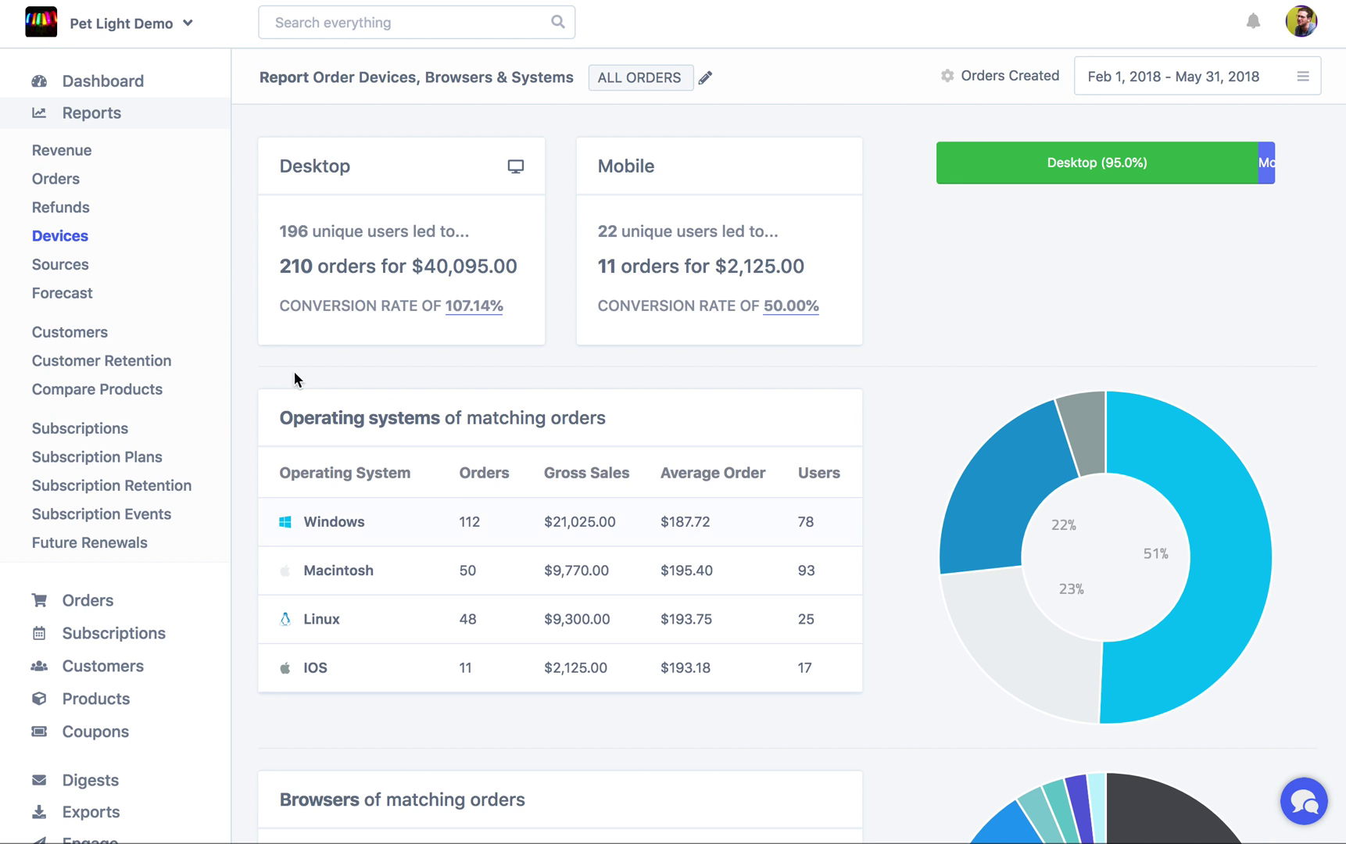
Examine the Browsers table and the order shares per browser in its donut chart.
{"action": "scroll", "coordinate": [584, 628], "scroll_direction": "down", "scroll_amount": 7}
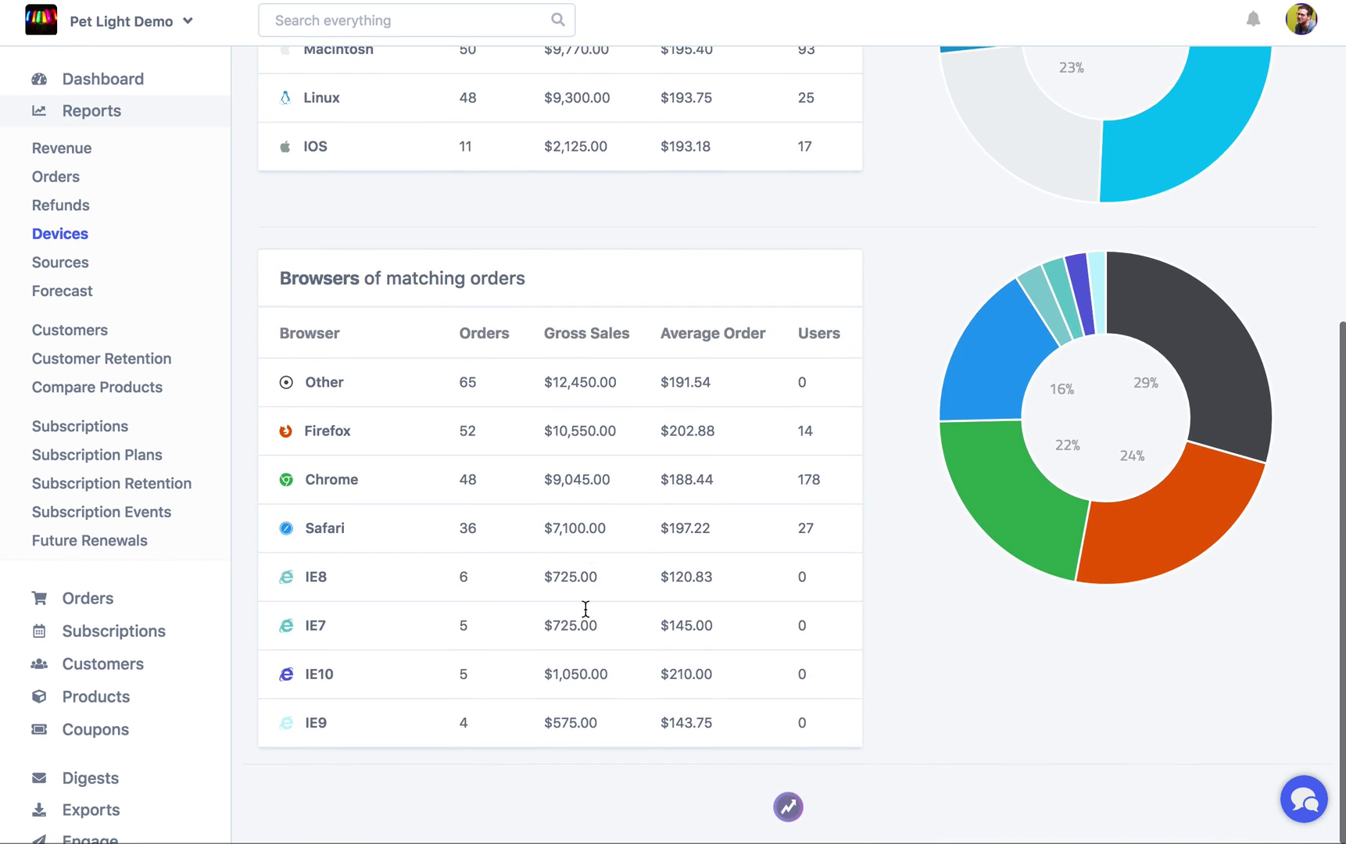
{"action": "mouse_move", "coordinate": [1202, 370]}
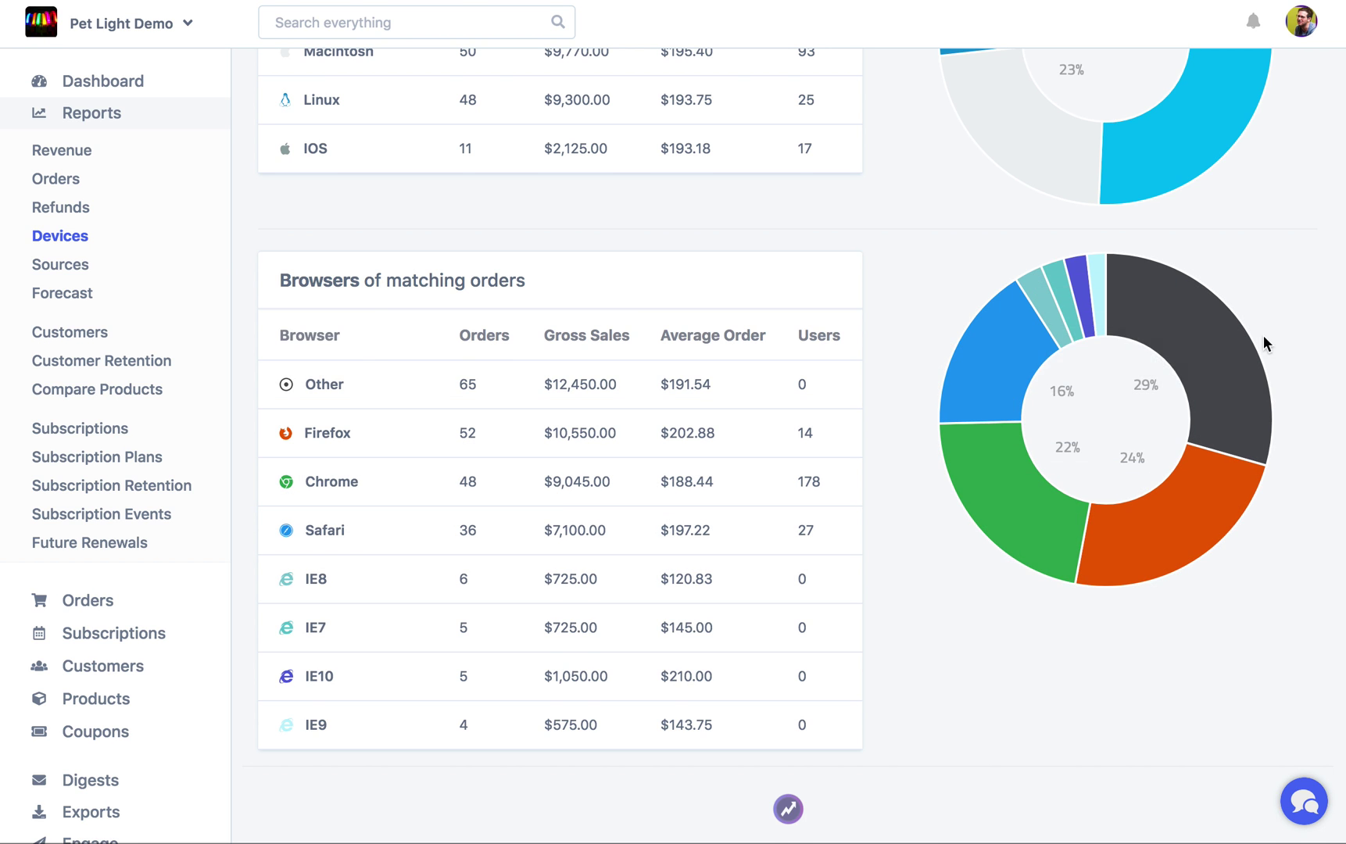
{"action": "scroll", "coordinate": [1258, 336], "scroll_direction": "up", "scroll_amount": 10}
{"action": "scroll", "coordinate": [1247, 332], "scroll_direction": "down", "scroll_amount": 6}
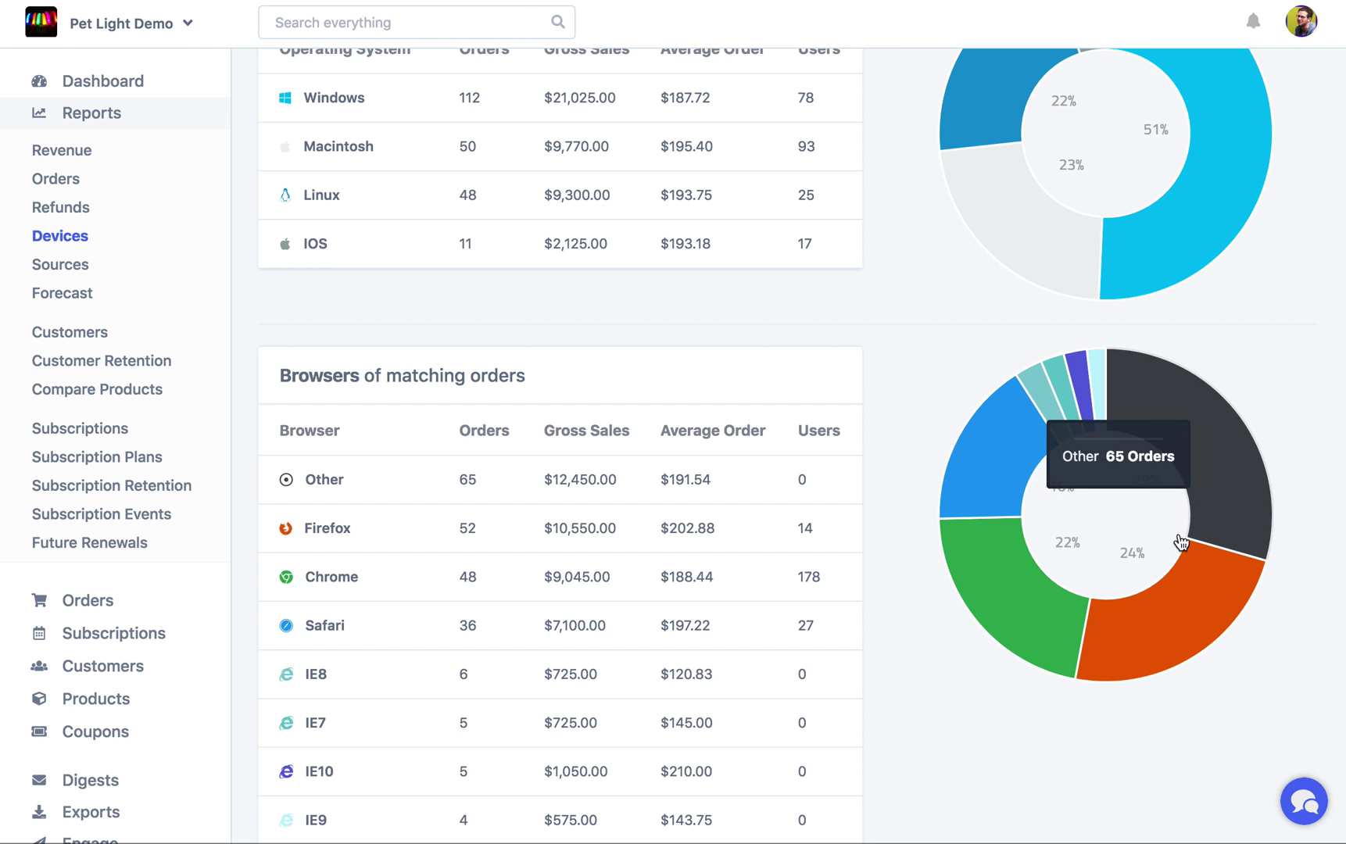
{"action": "right_click", "coordinate": [1144, 534]}
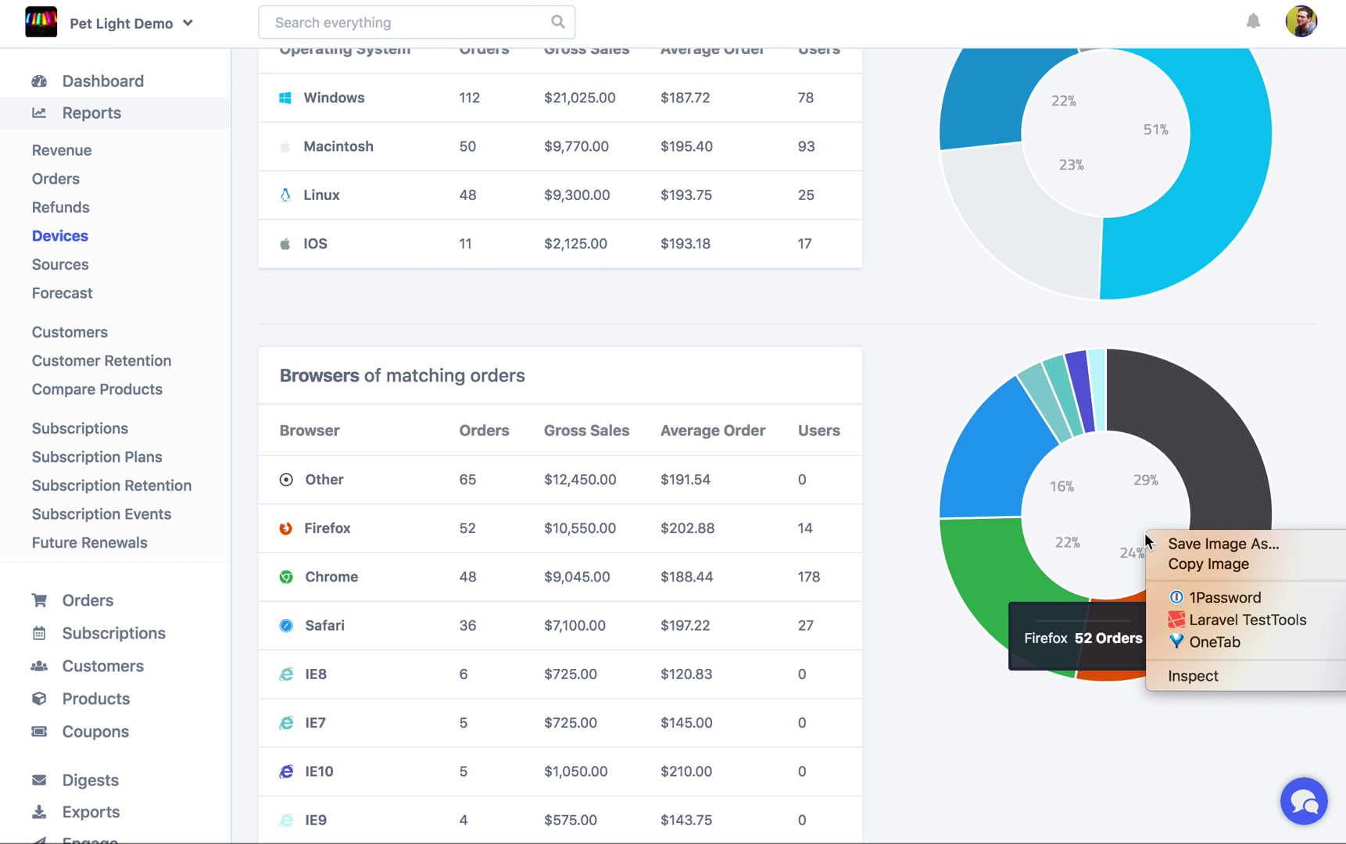
{"action": "key", "text": "Escape"}
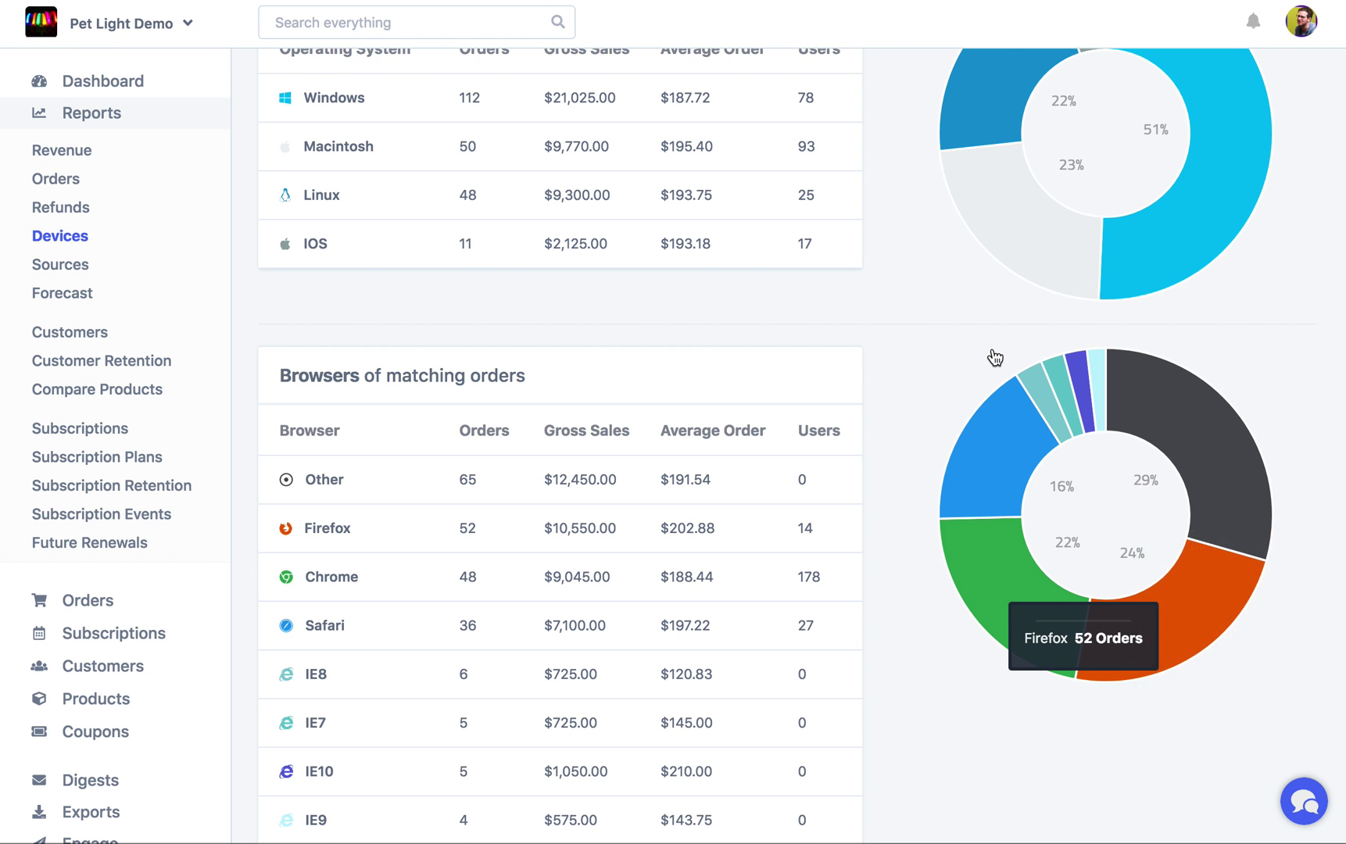
Open the Sources report and review the available source types, from Referring Website to UTM ID.
{"action": "scroll", "coordinate": [991, 353], "scroll_direction": "up", "scroll_amount": 6}
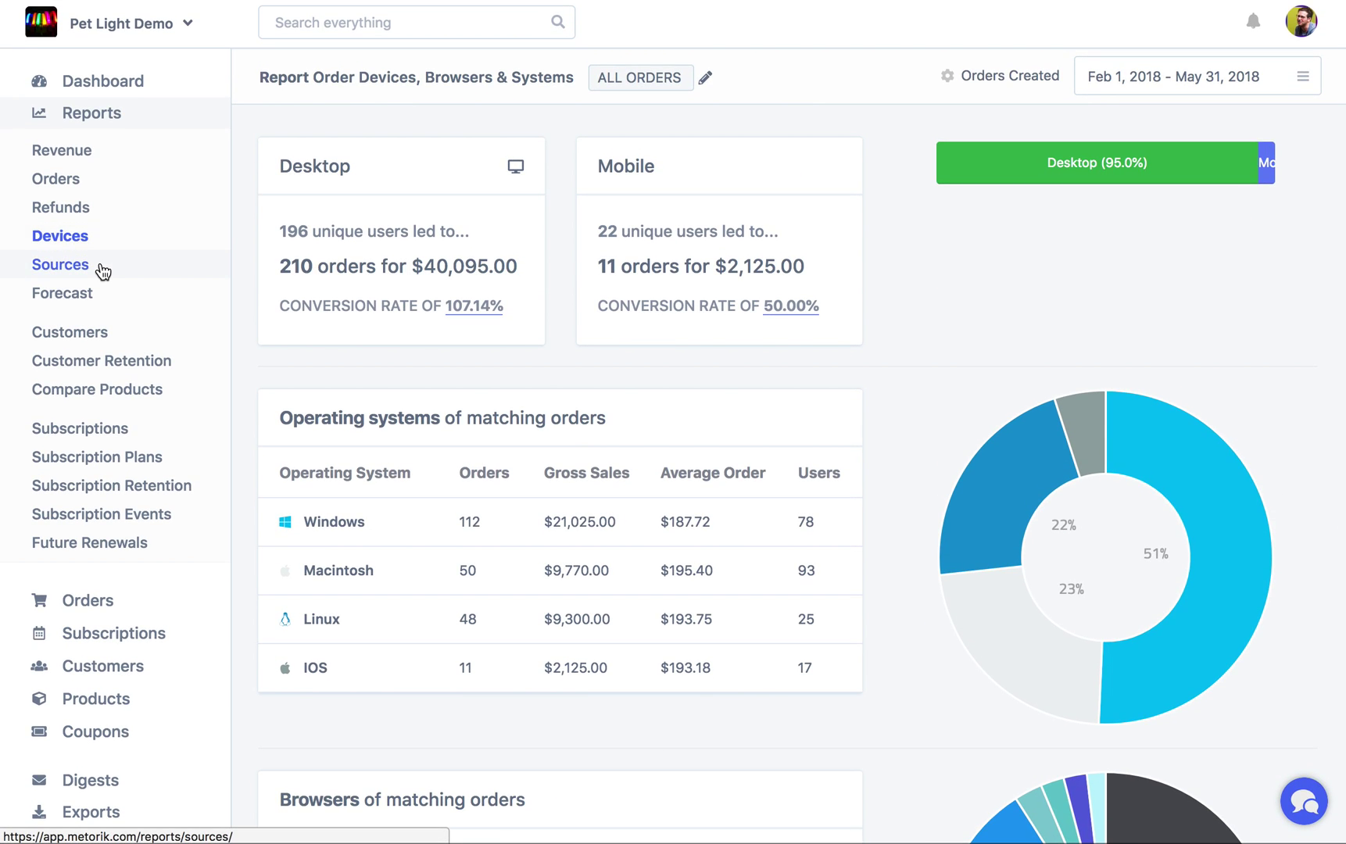
{"action": "left_click", "coordinate": [103, 270]}
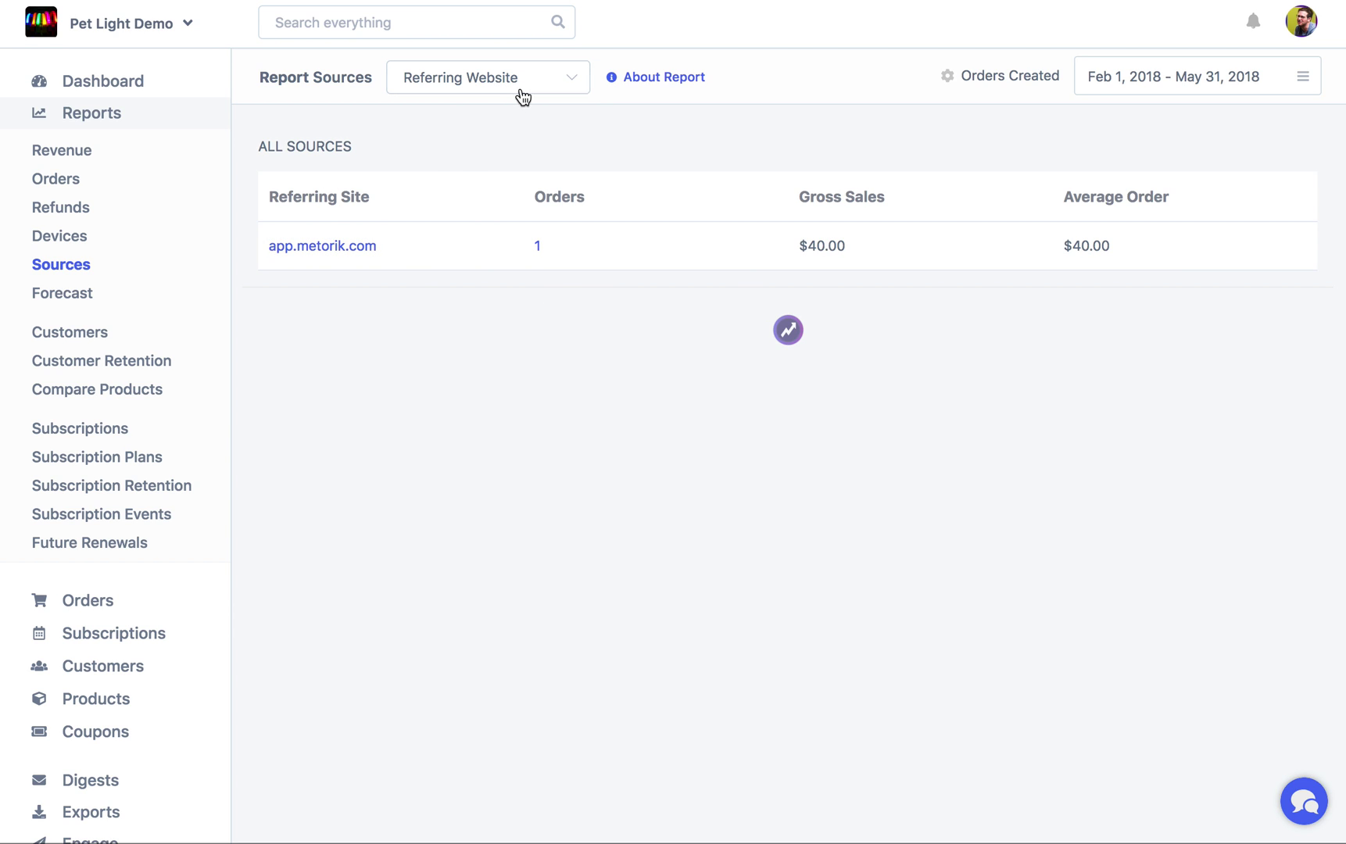
{"action": "left_click", "coordinate": [467, 94]}
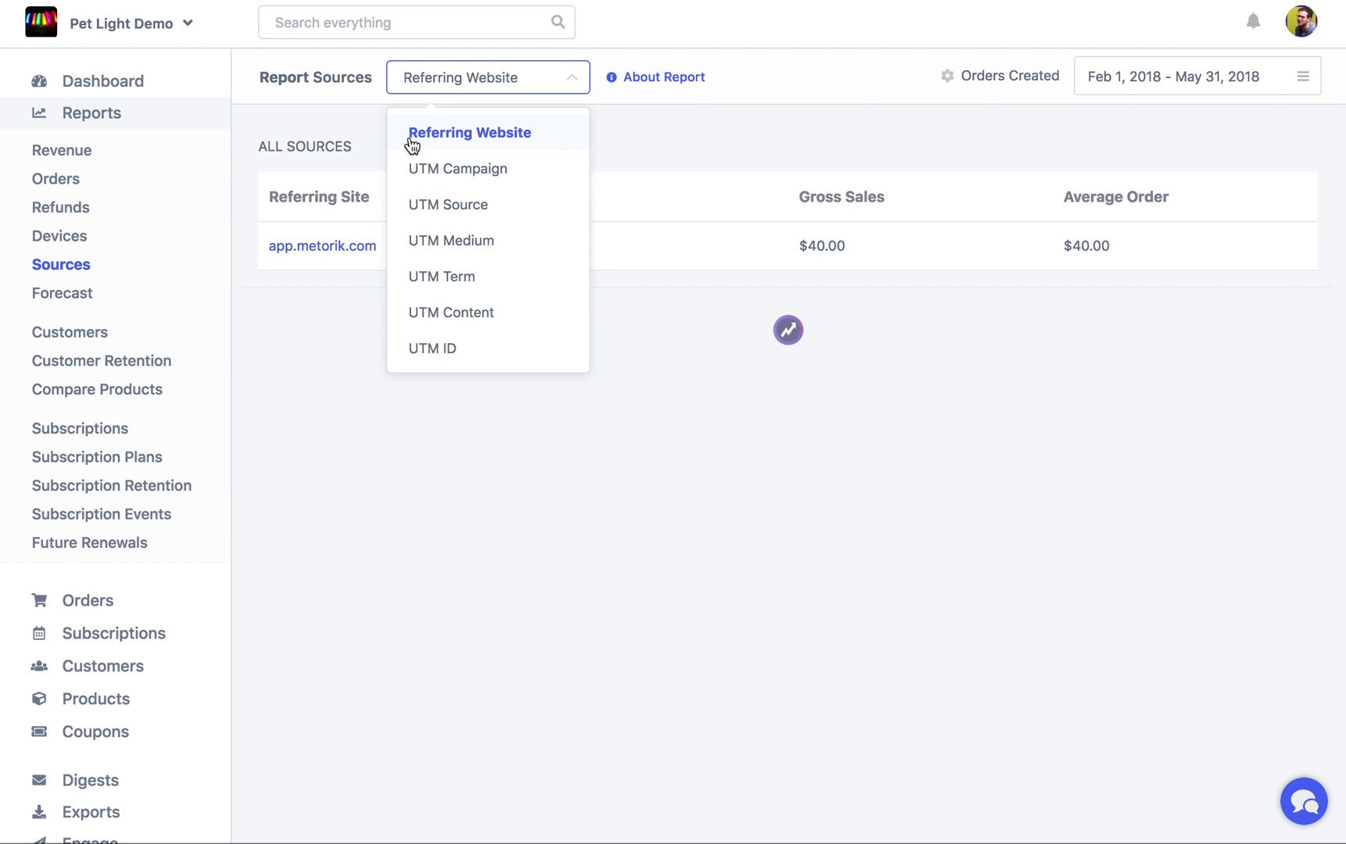
{"action": "left_click", "coordinate": [717, 205]}
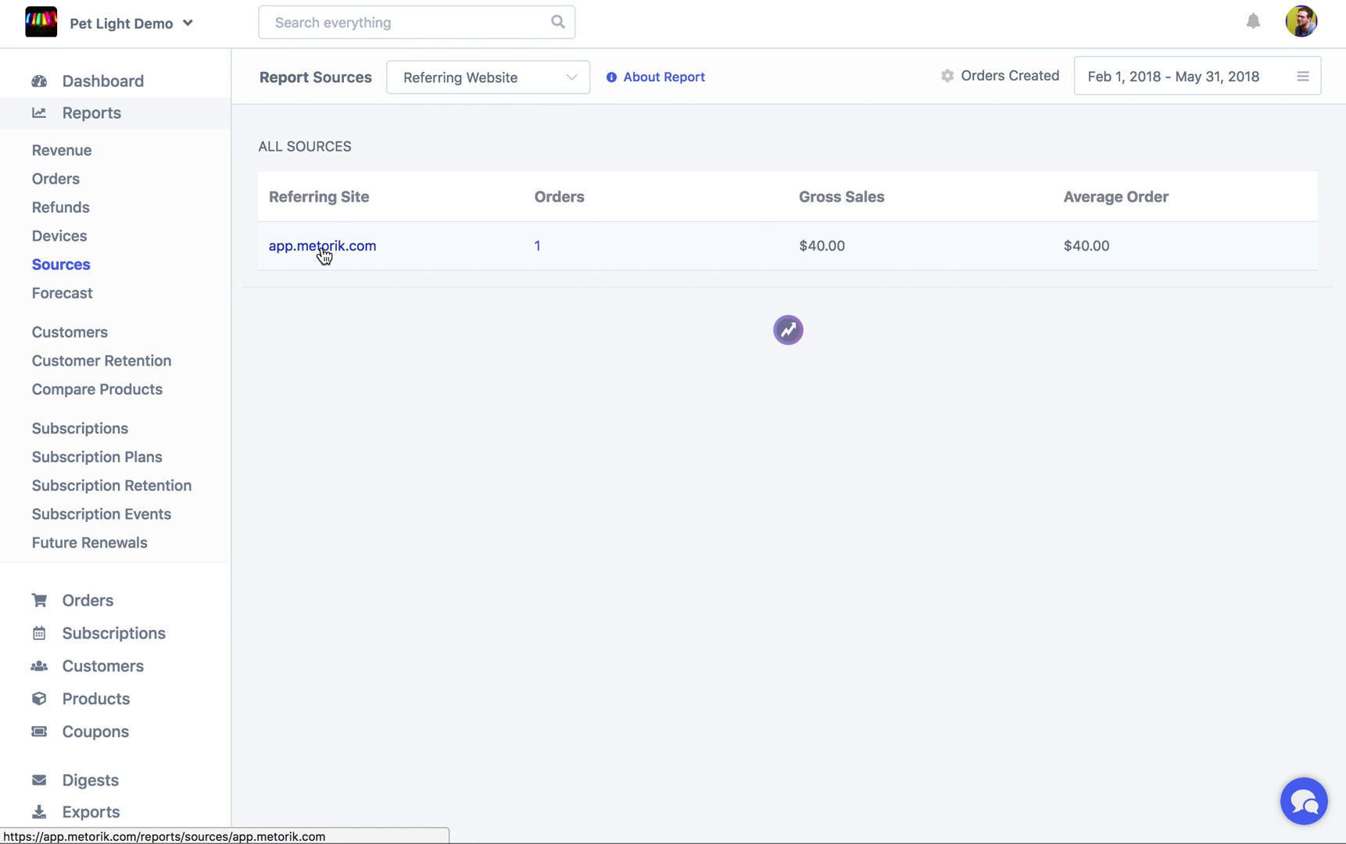
View the referring URLs of app.metorik.com, return to all sources and open the orders referred by that site.
{"action": "left_click", "coordinate": [323, 247]}
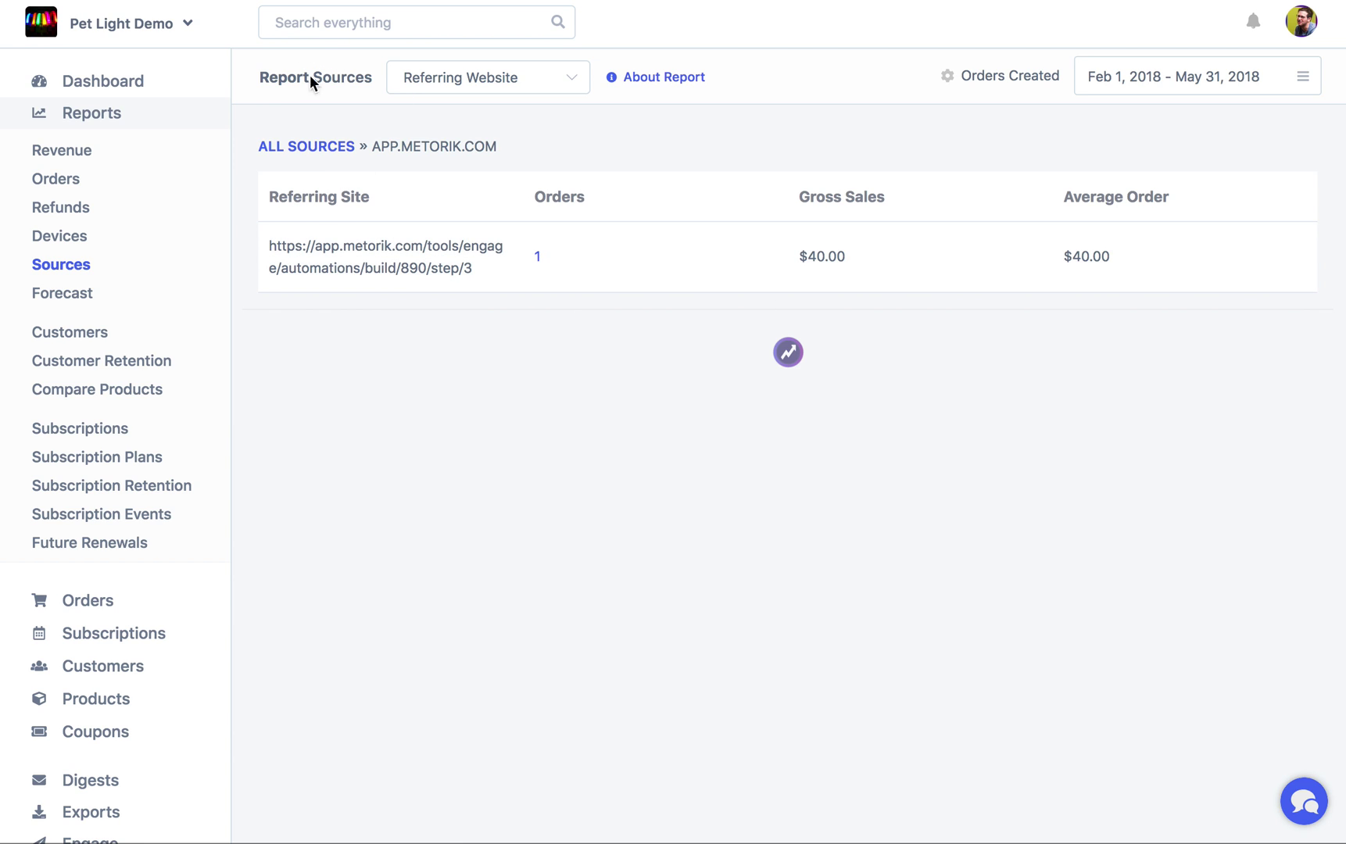
{"action": "left_click", "coordinate": [300, 149]}
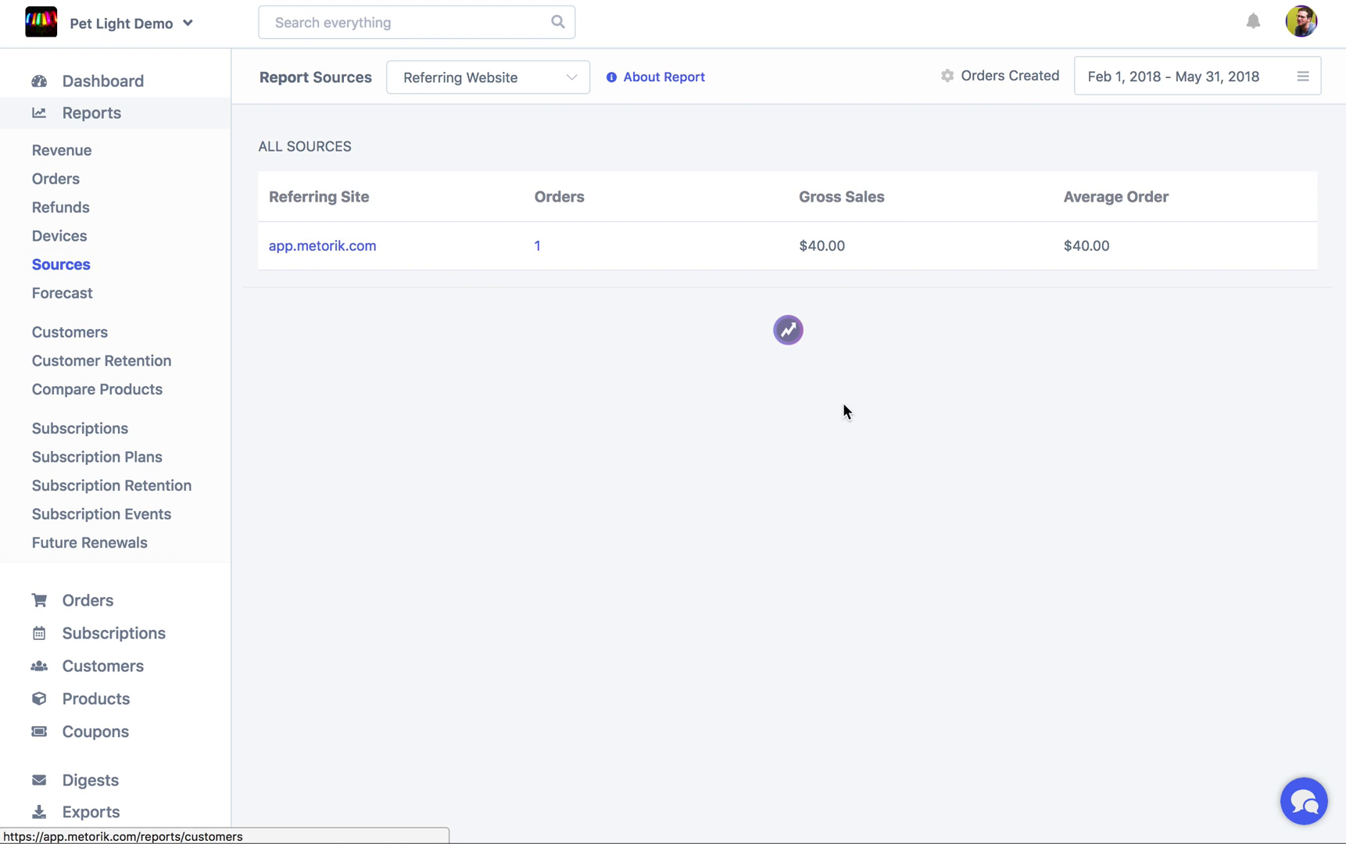
{"action": "left_click", "coordinate": [536, 248]}
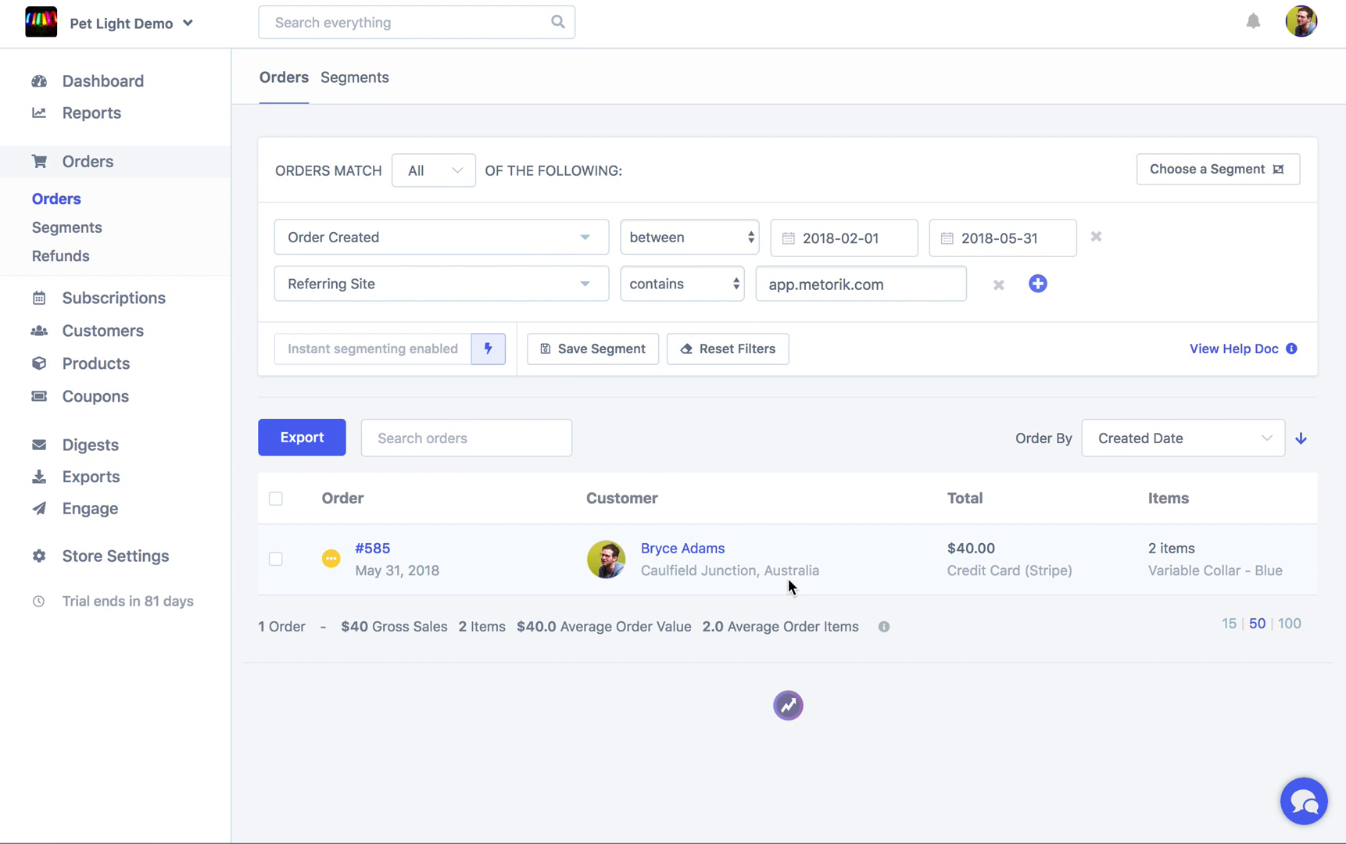
Open the Forecast report, examine the monthly Sales Forecast chart and read the report's description.
{"action": "left_click", "coordinate": [116, 115]}
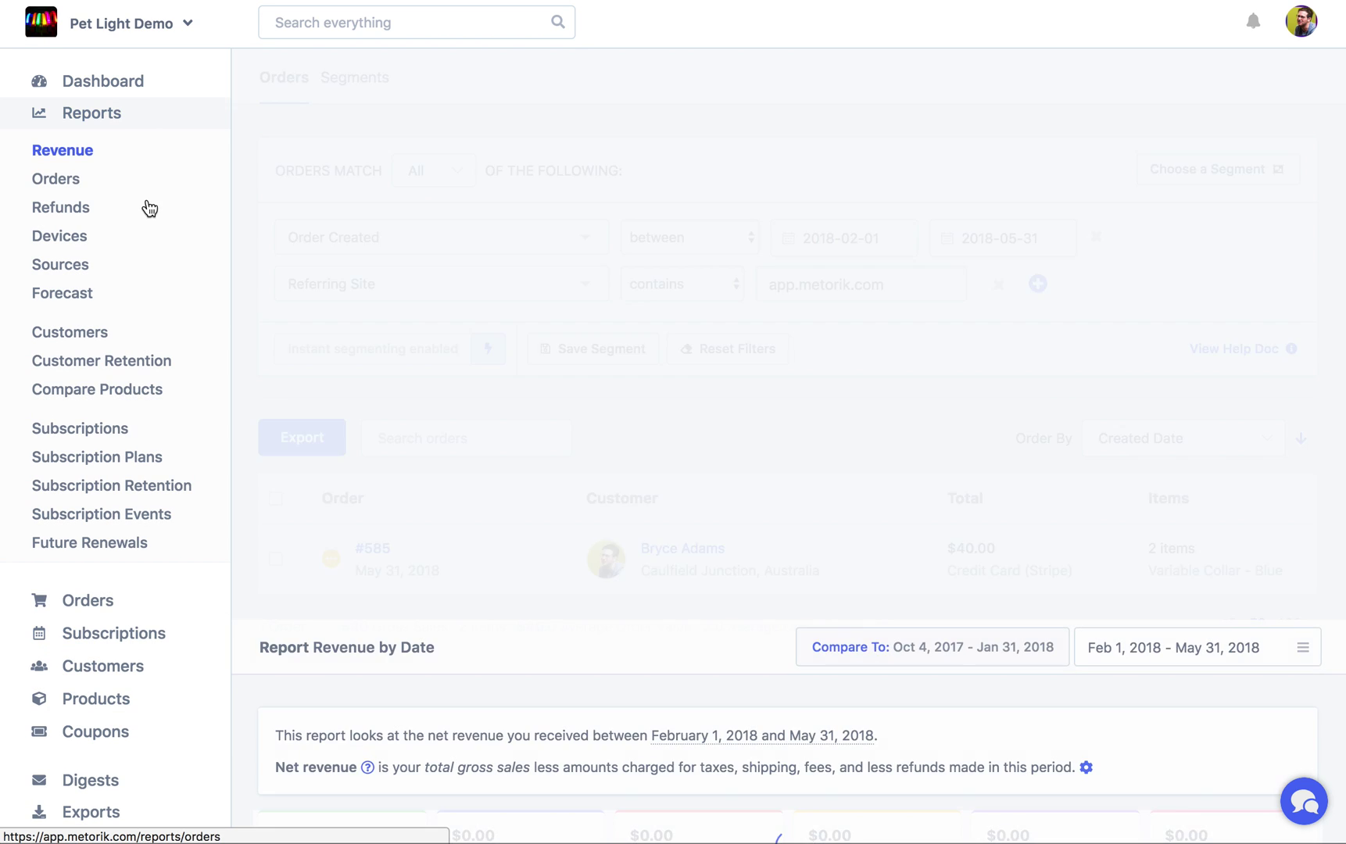
{"action": "left_click", "coordinate": [96, 296]}
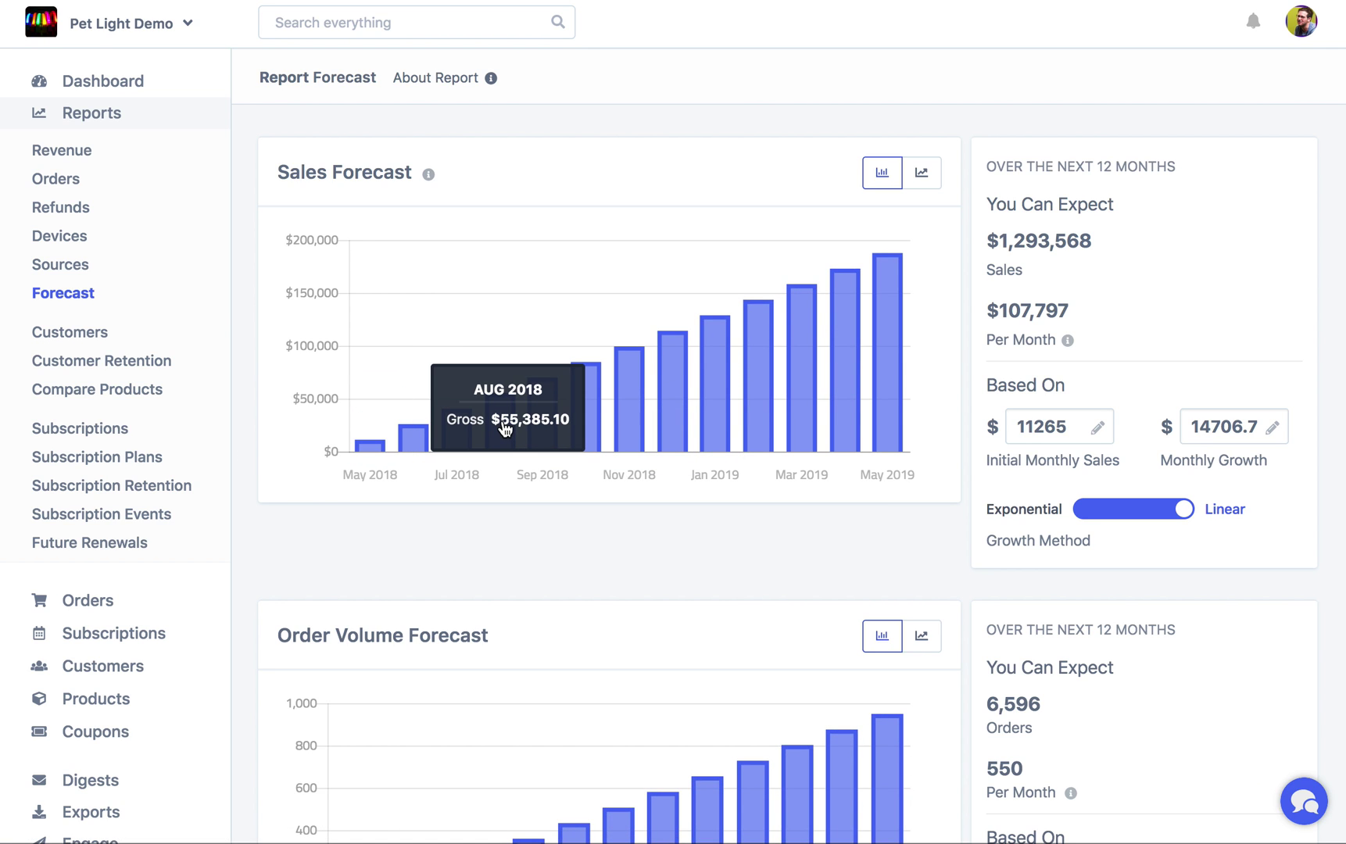
{"action": "scroll", "coordinate": [511, 445], "scroll_direction": "down", "scroll_amount": 3}
{"action": "scroll", "coordinate": [511, 446], "scroll_direction": "up", "scroll_amount": 3}
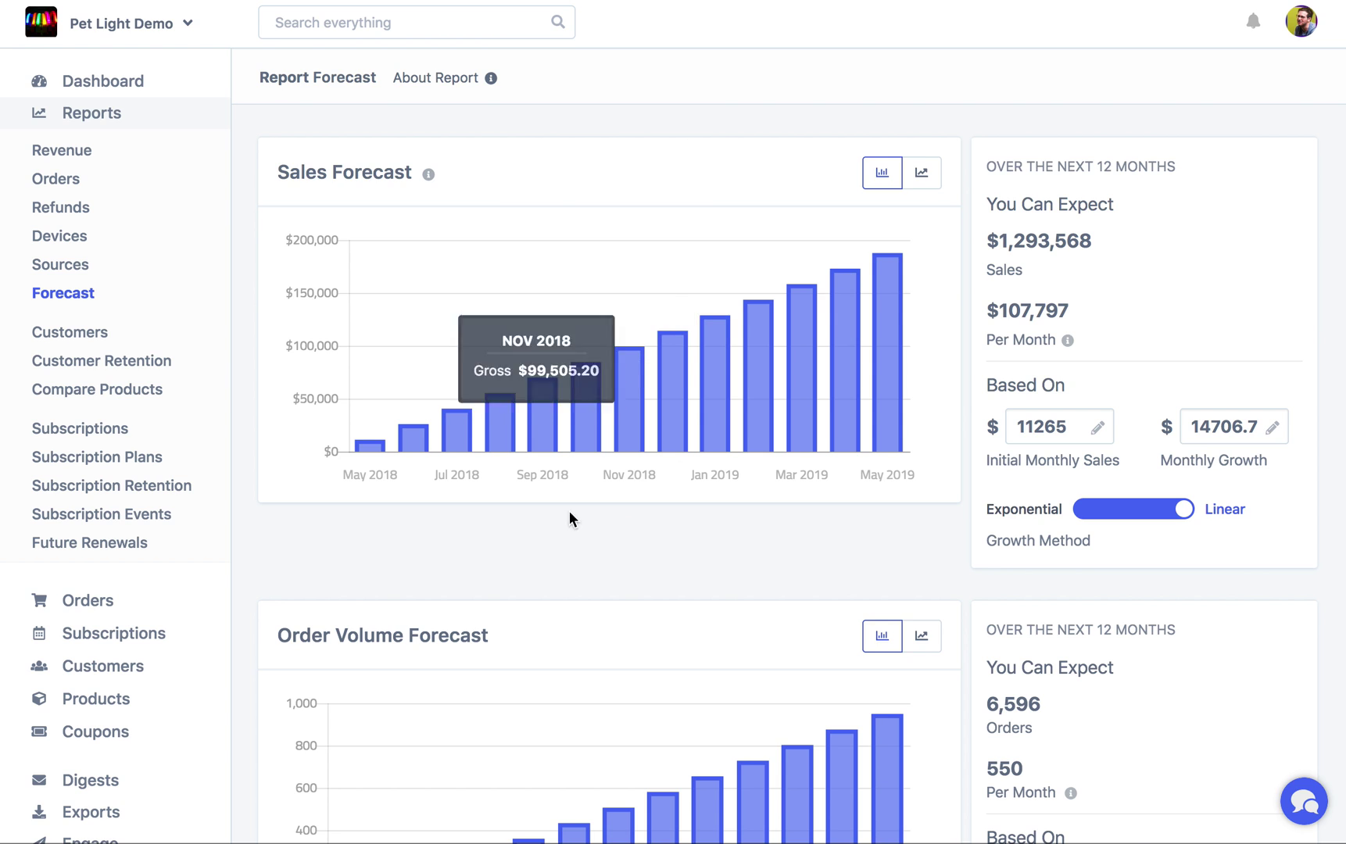
{"action": "scroll", "coordinate": [720, 478], "scroll_direction": "up", "scroll_amount": 1}
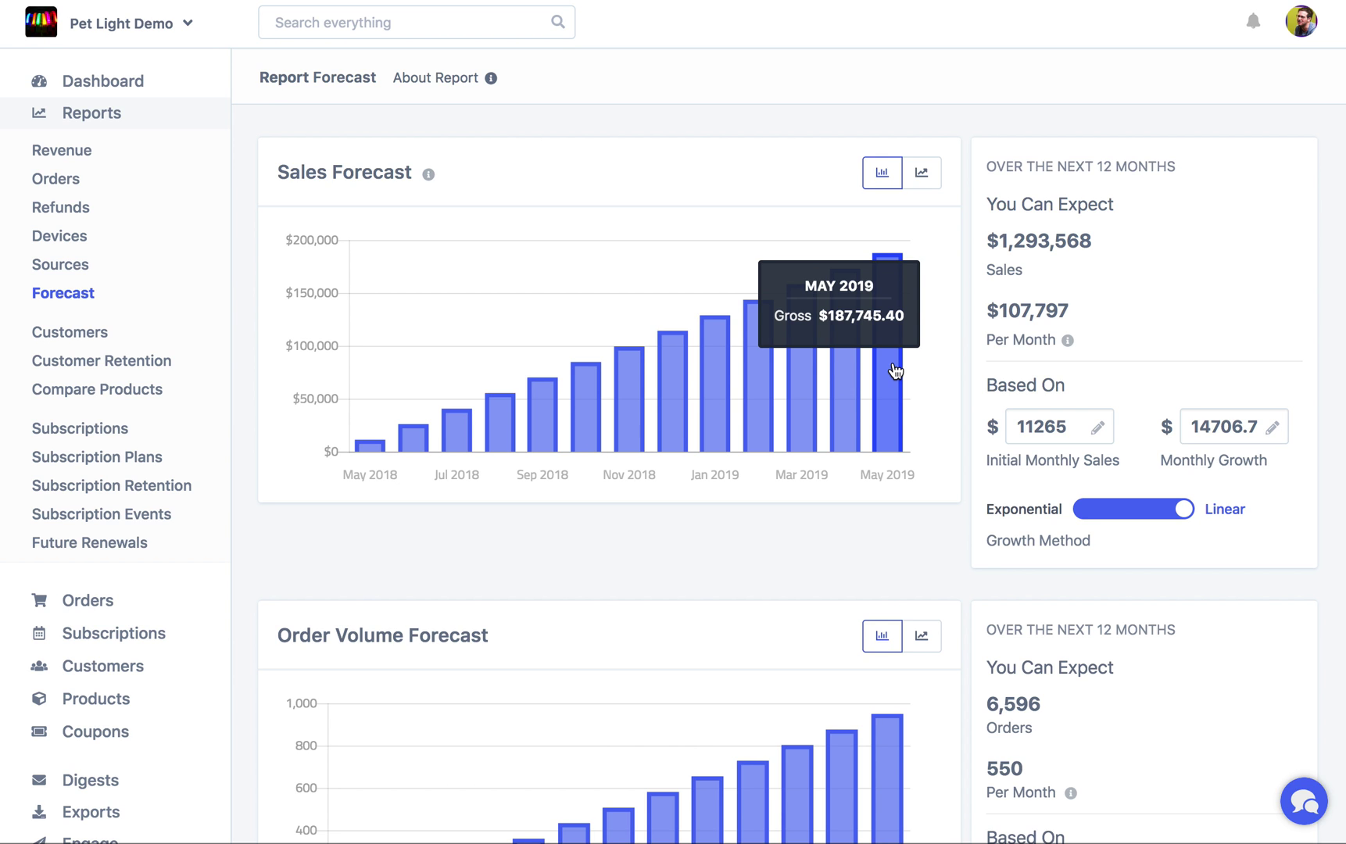
{"action": "left_click", "coordinate": [490, 78]}
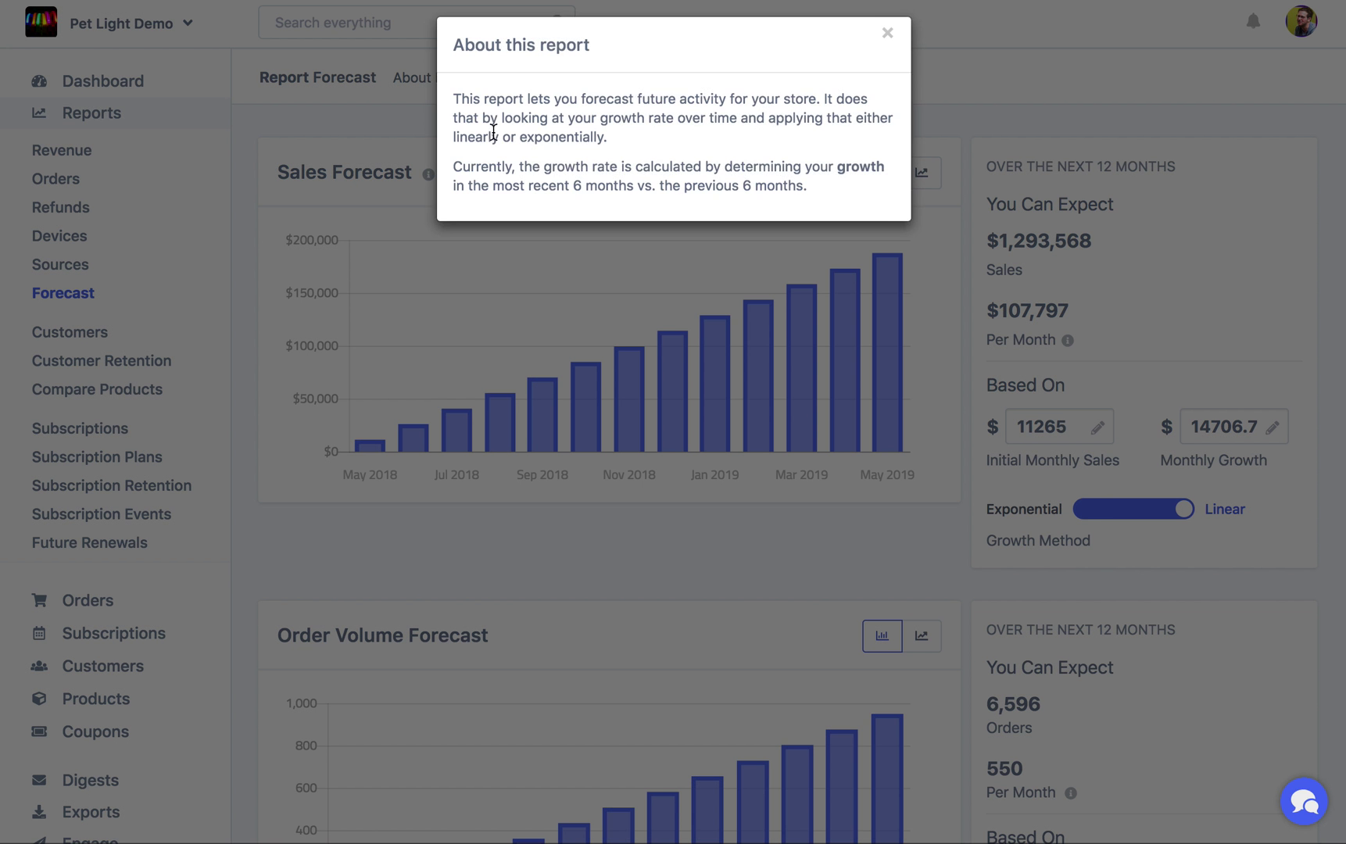
{"action": "left_click", "coordinate": [1001, 182]}
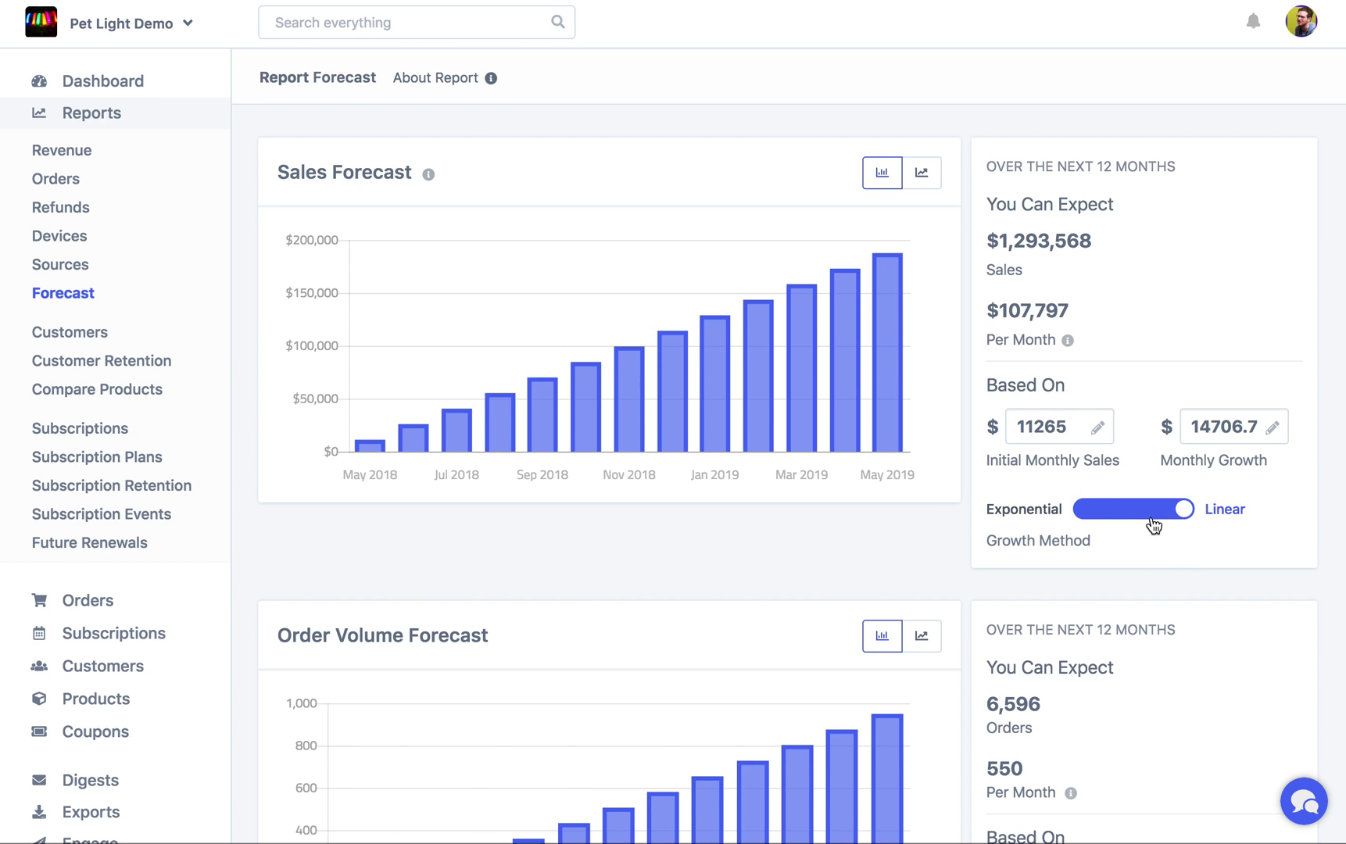
Check the editable Initial Monthly Sales and Monthly Growth values, and switch the sales forecast's growth method to Exponential.
{"action": "double_click", "coordinate": [1040, 442]}
{"action": "key", "text": "End"}
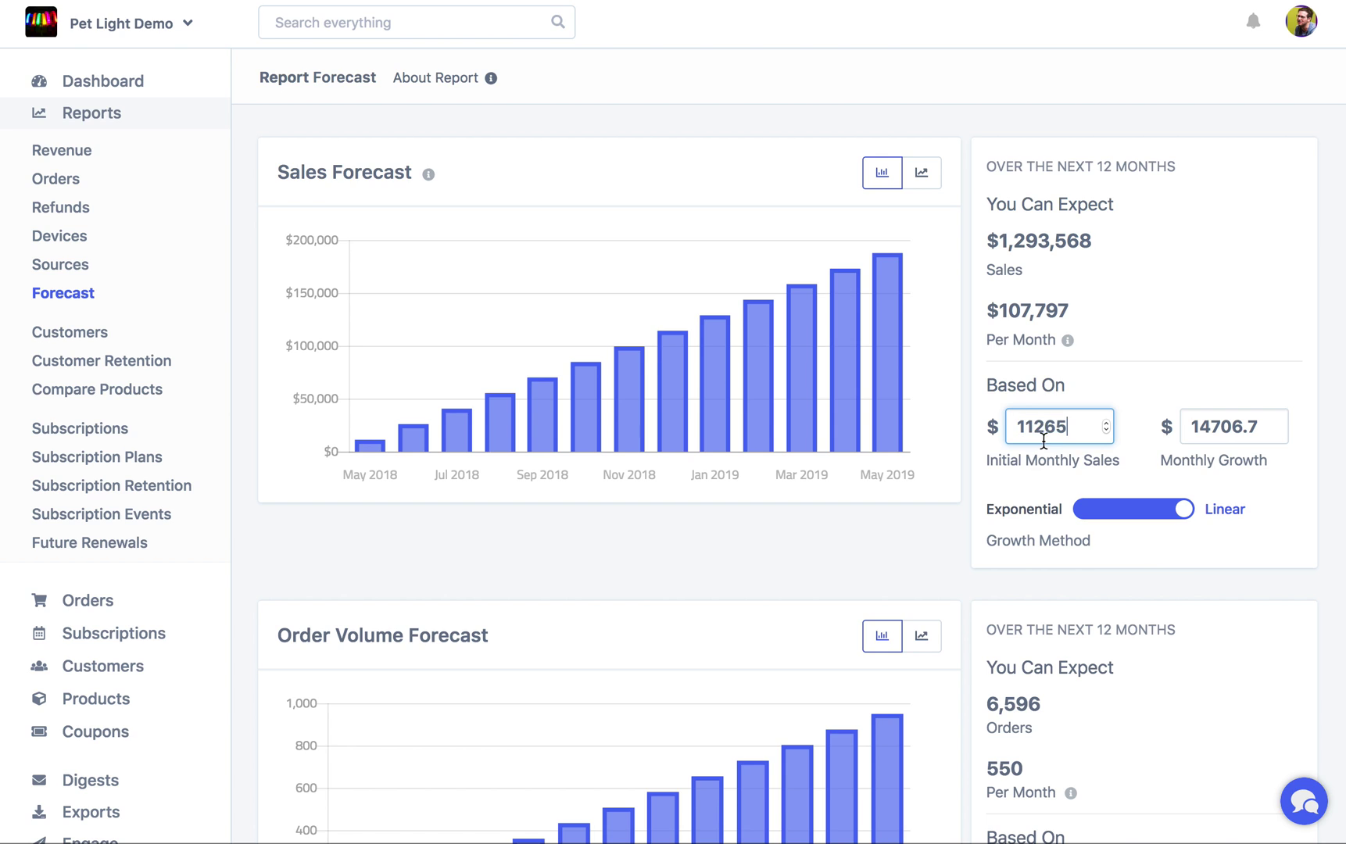
{"action": "double_click", "coordinate": [1211, 426]}
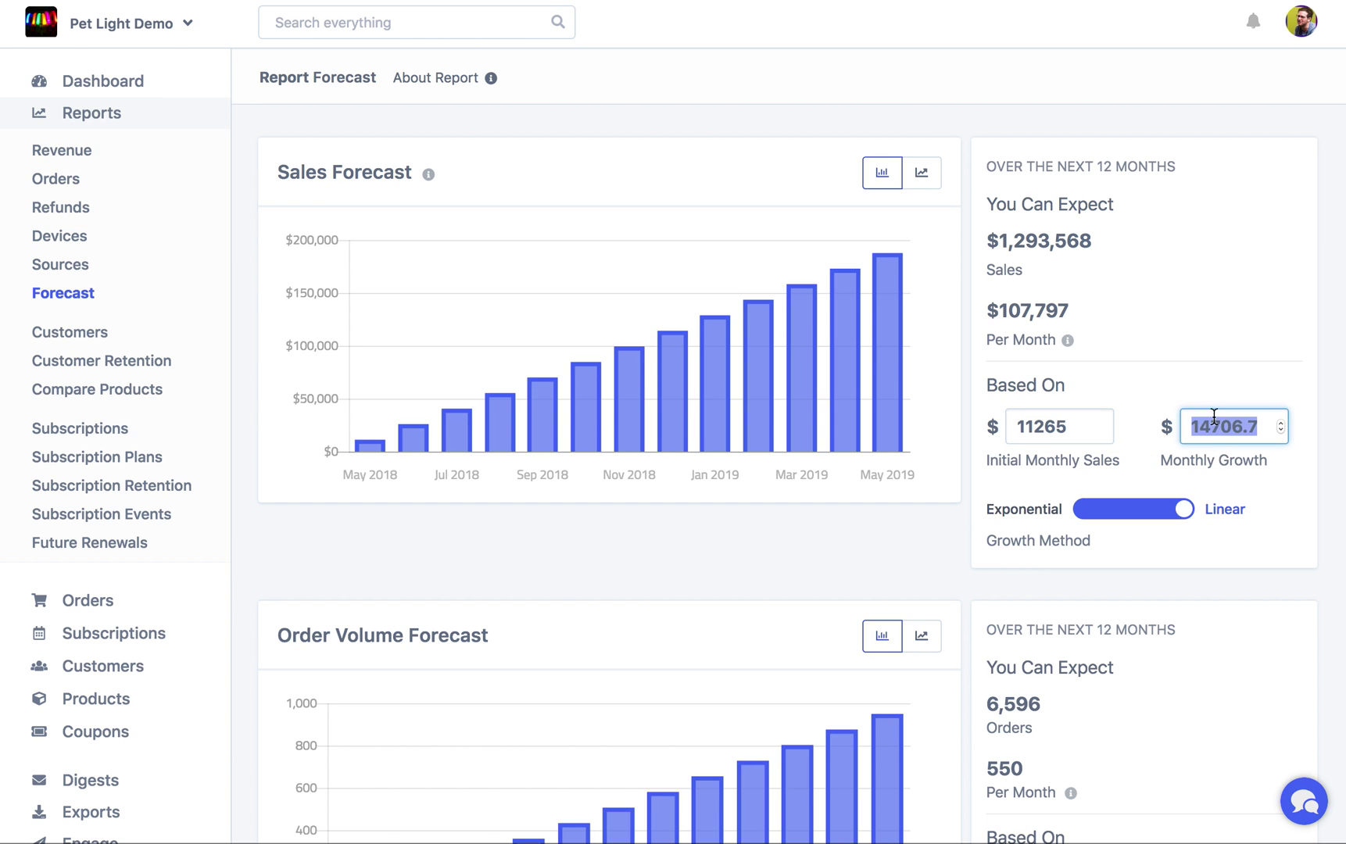
{"action": "left_click", "coordinate": [1043, 427]}
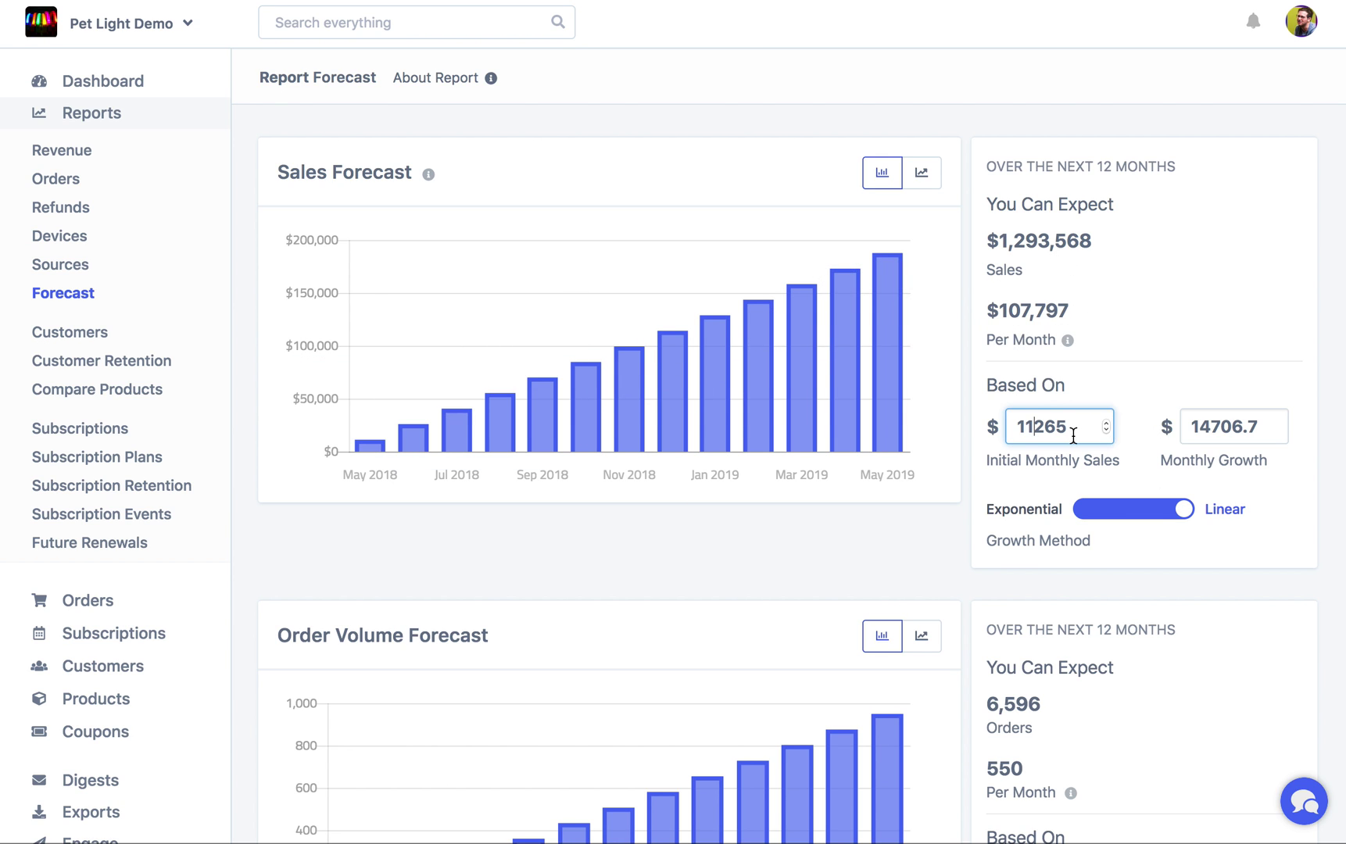
{"action": "left_click", "coordinate": [1144, 525]}
{"action": "left_click", "coordinate": [1149, 514]}
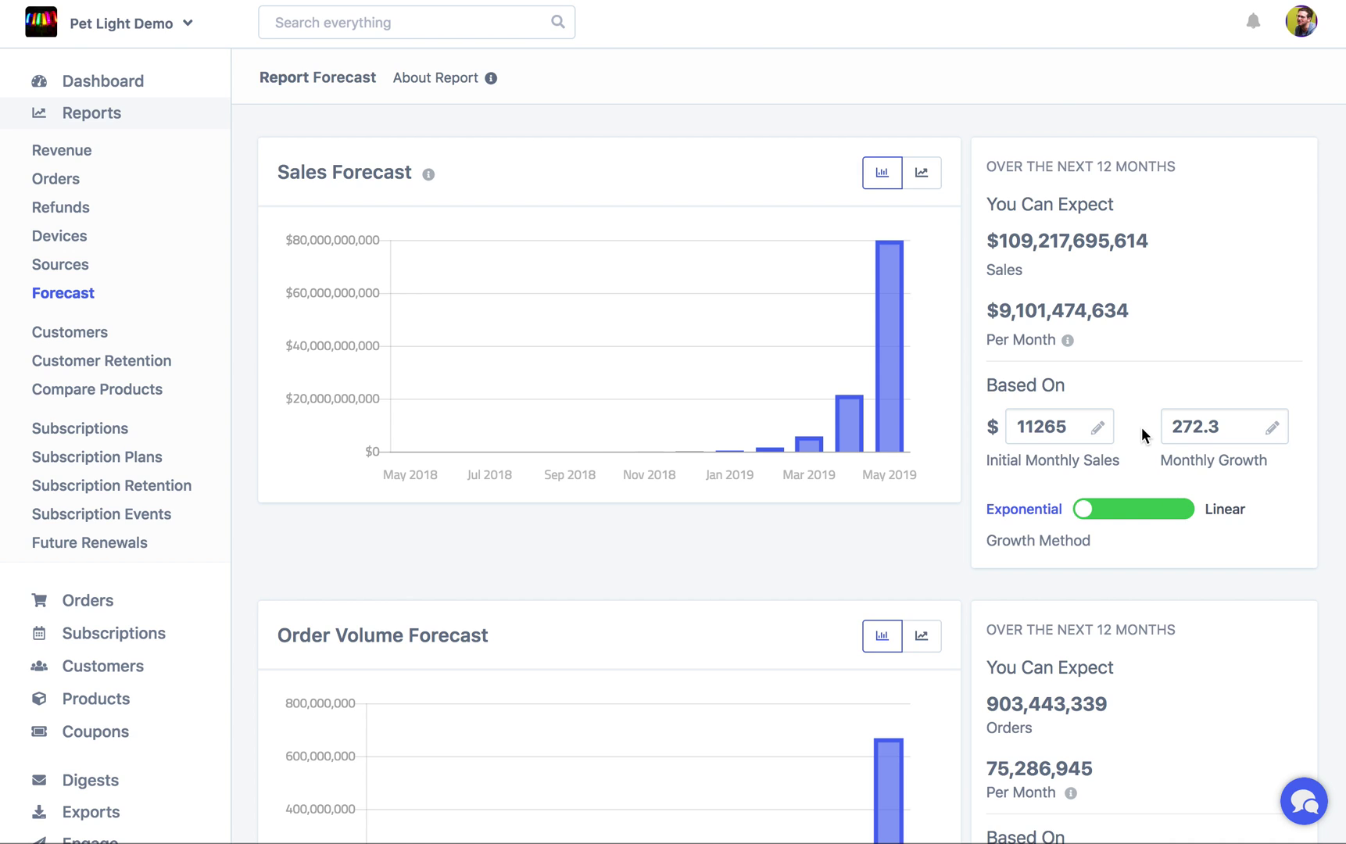
Set the sales forecast's Monthly Growth to 15.
{"action": "double_click", "coordinate": [1056, 426]}
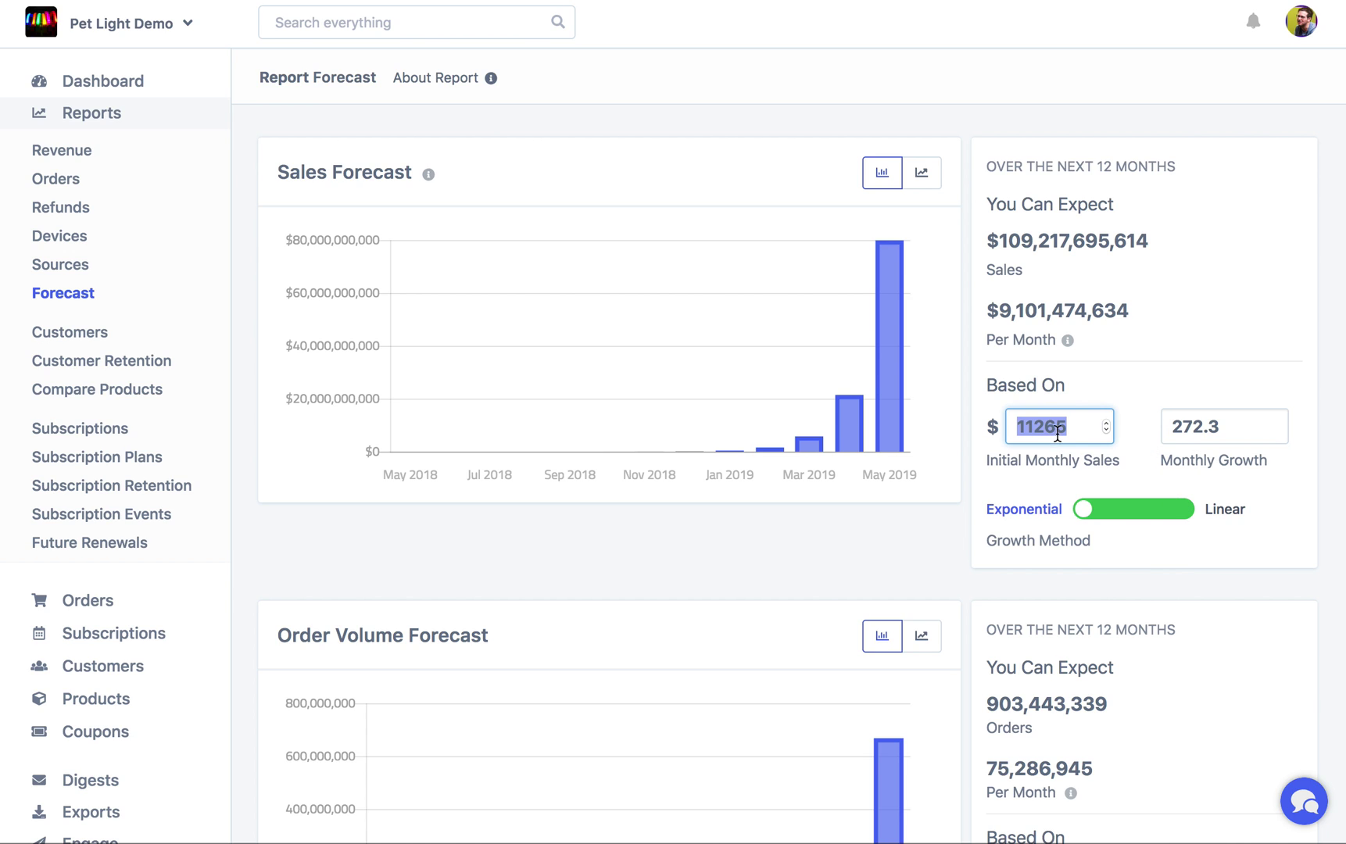
{"action": "double_click", "coordinate": [1174, 435]}
{"action": "type", "text": "15"}
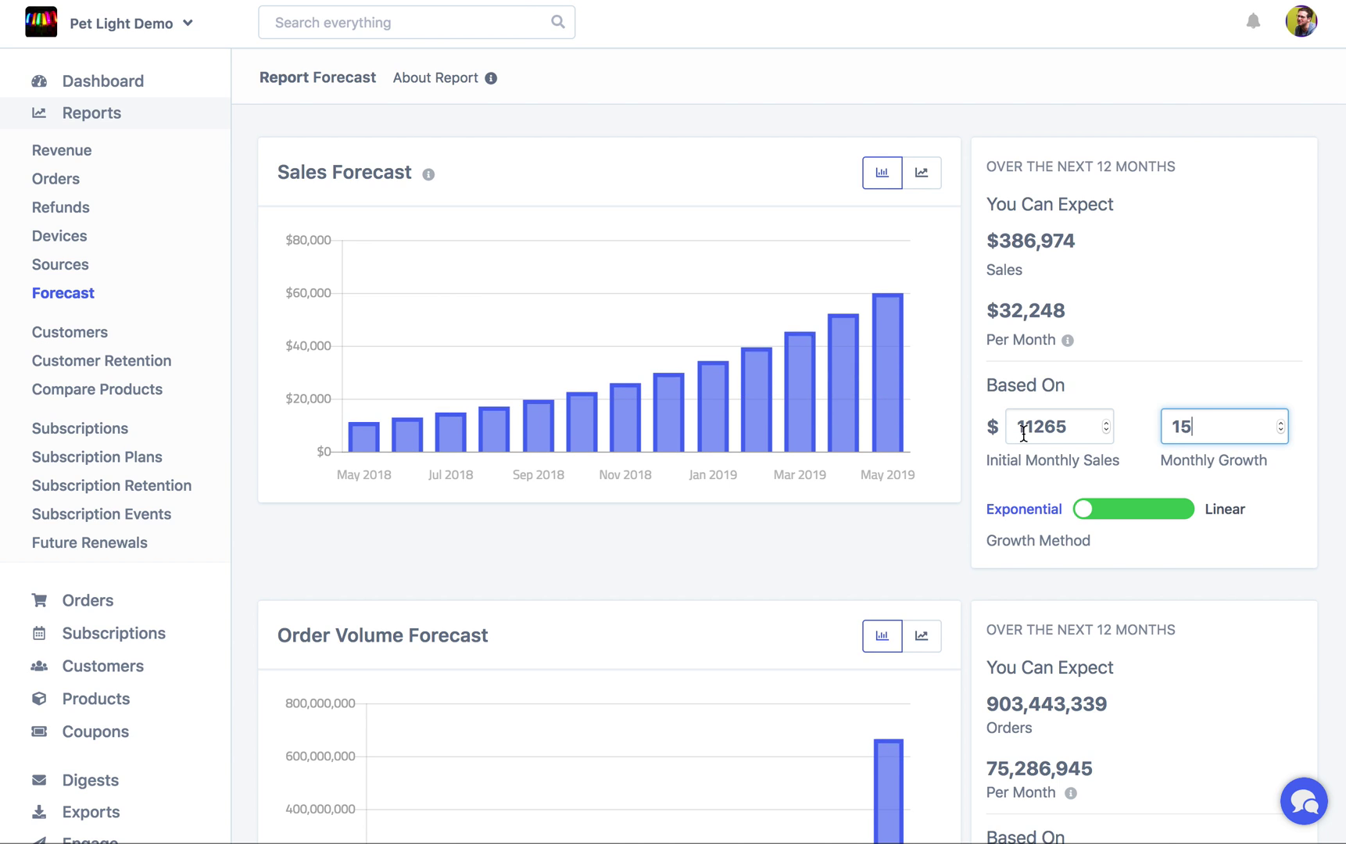
Set the sales forecast's Initial Monthly Sales to 10000.
{"action": "double_click", "coordinate": [1023, 432]}
{"action": "type", "text": "1000"}
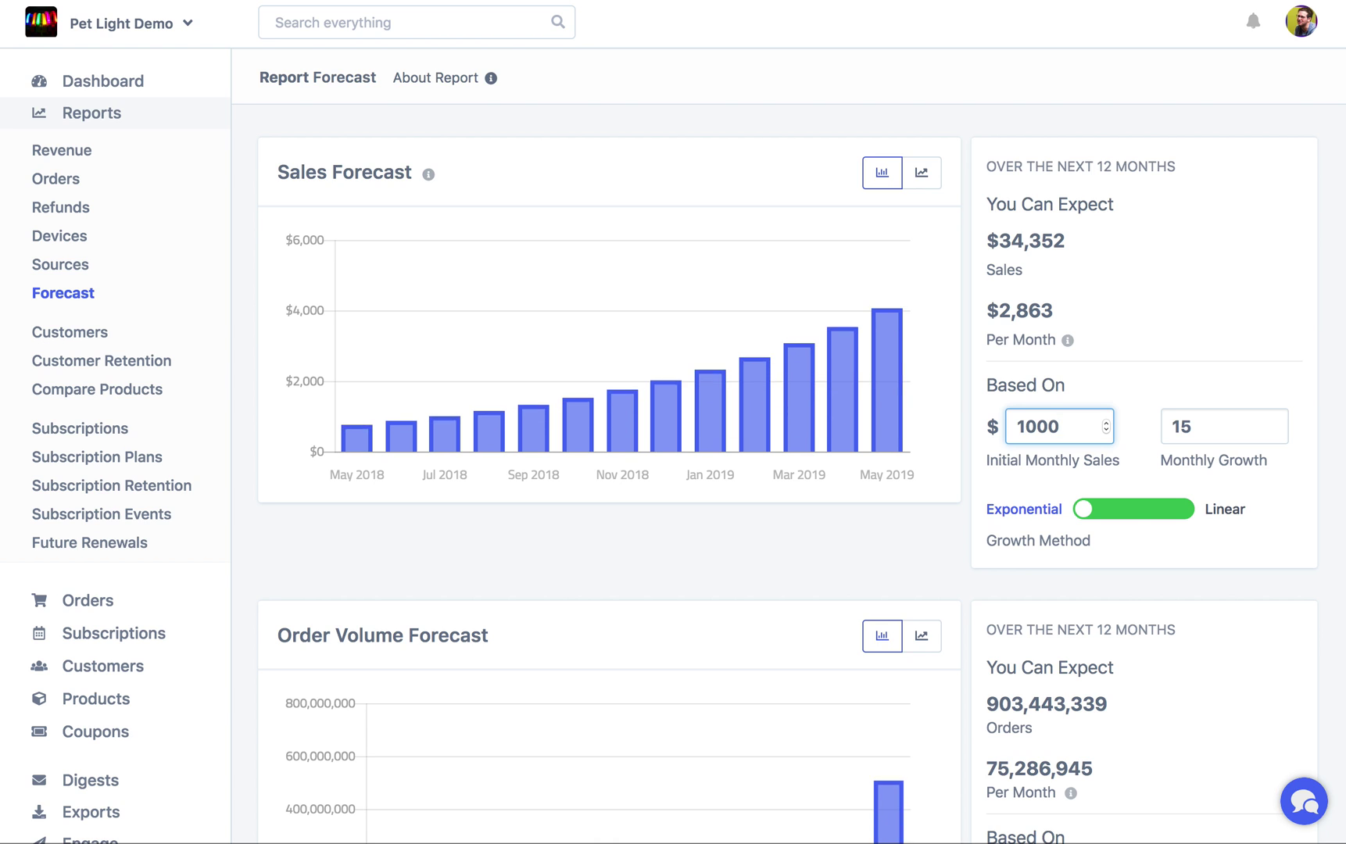
{"action": "type", "text": "0"}
{"action": "left_click", "coordinate": [736, 354]}
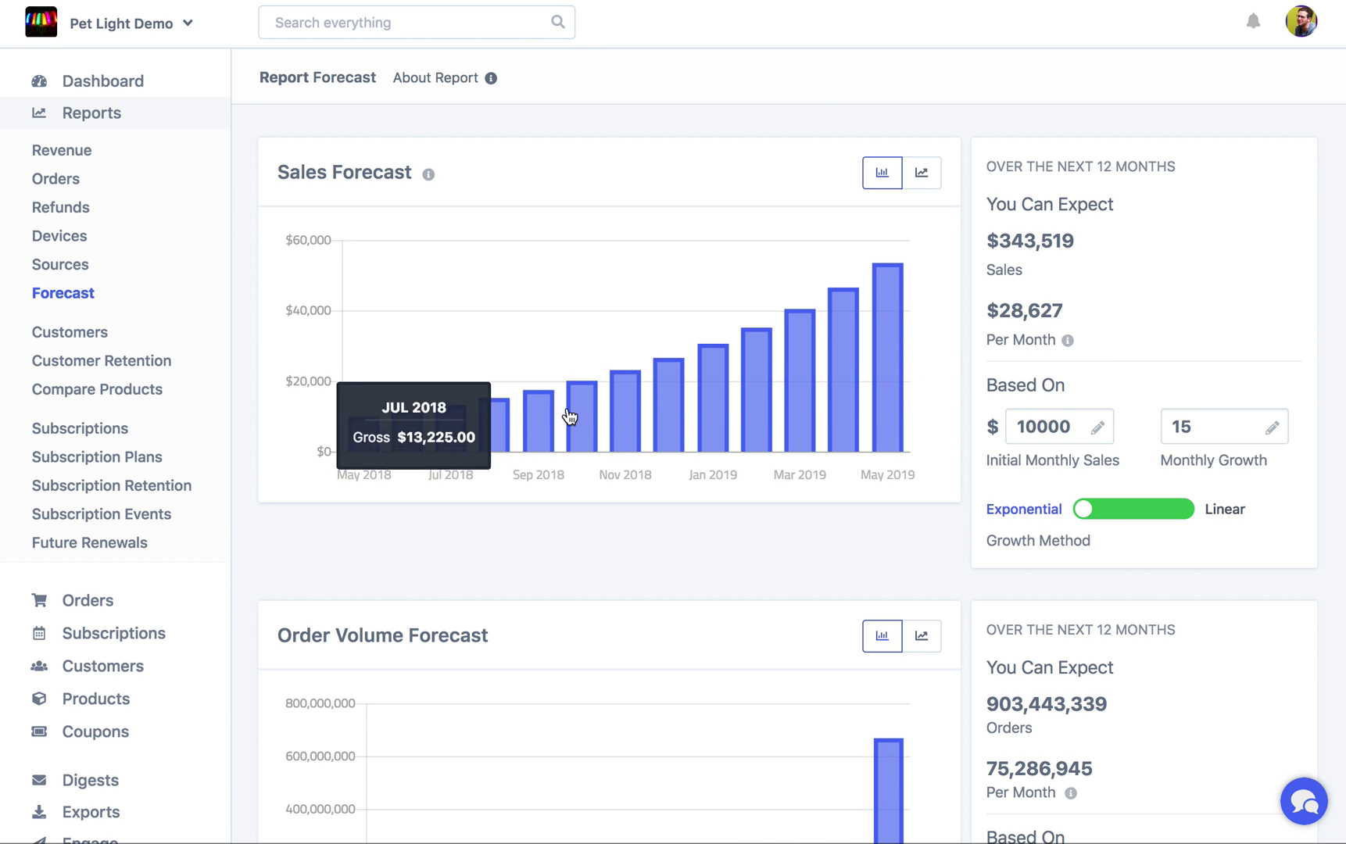
Switch the sales forecast's growth method to Linear and review the order volume and new customers forecasts.
{"action": "scroll", "coordinate": [757, 412], "scroll_direction": "down", "scroll_amount": 7}
{"action": "scroll", "coordinate": [758, 411], "scroll_direction": "up", "scroll_amount": 3}
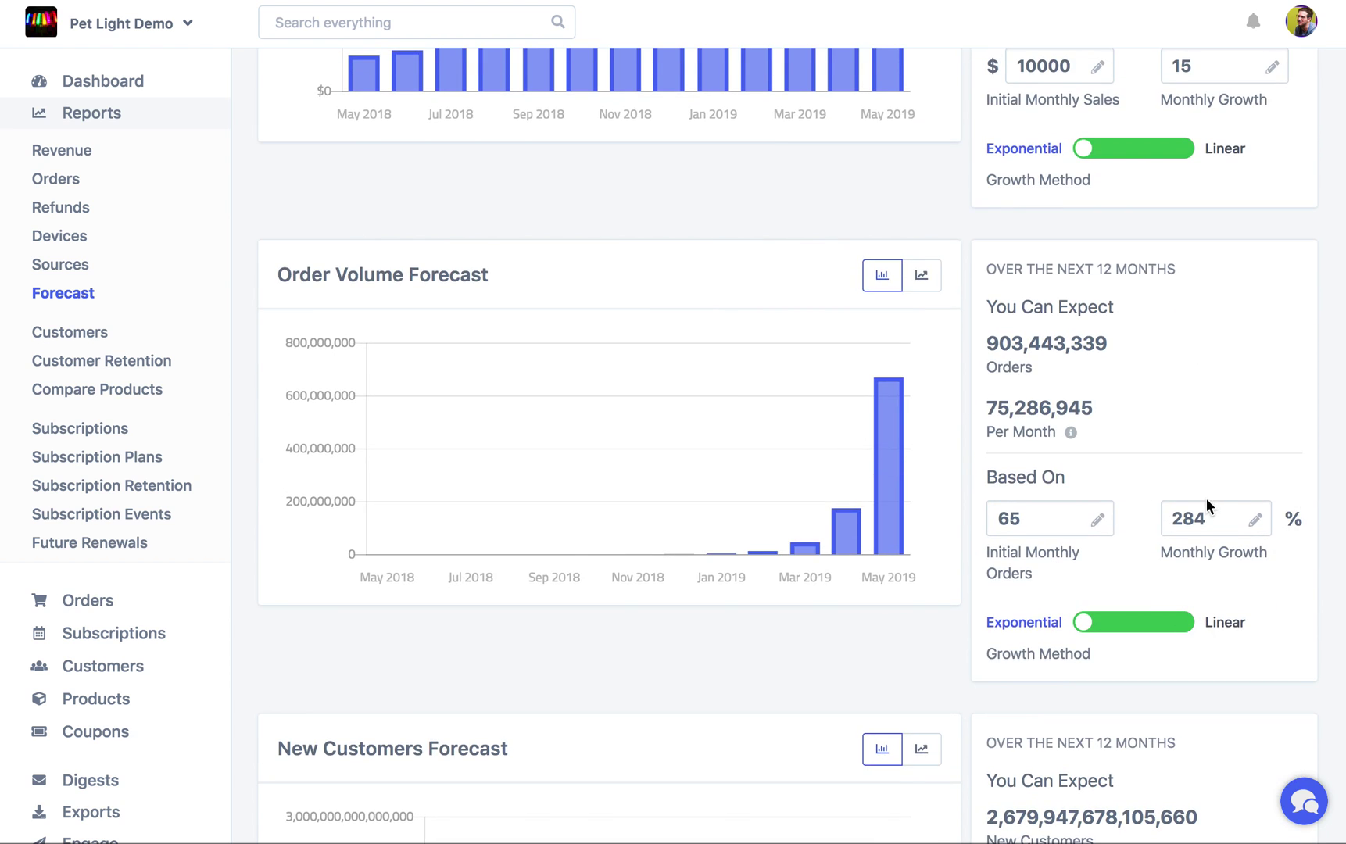
{"action": "left_click", "coordinate": [1187, 153]}
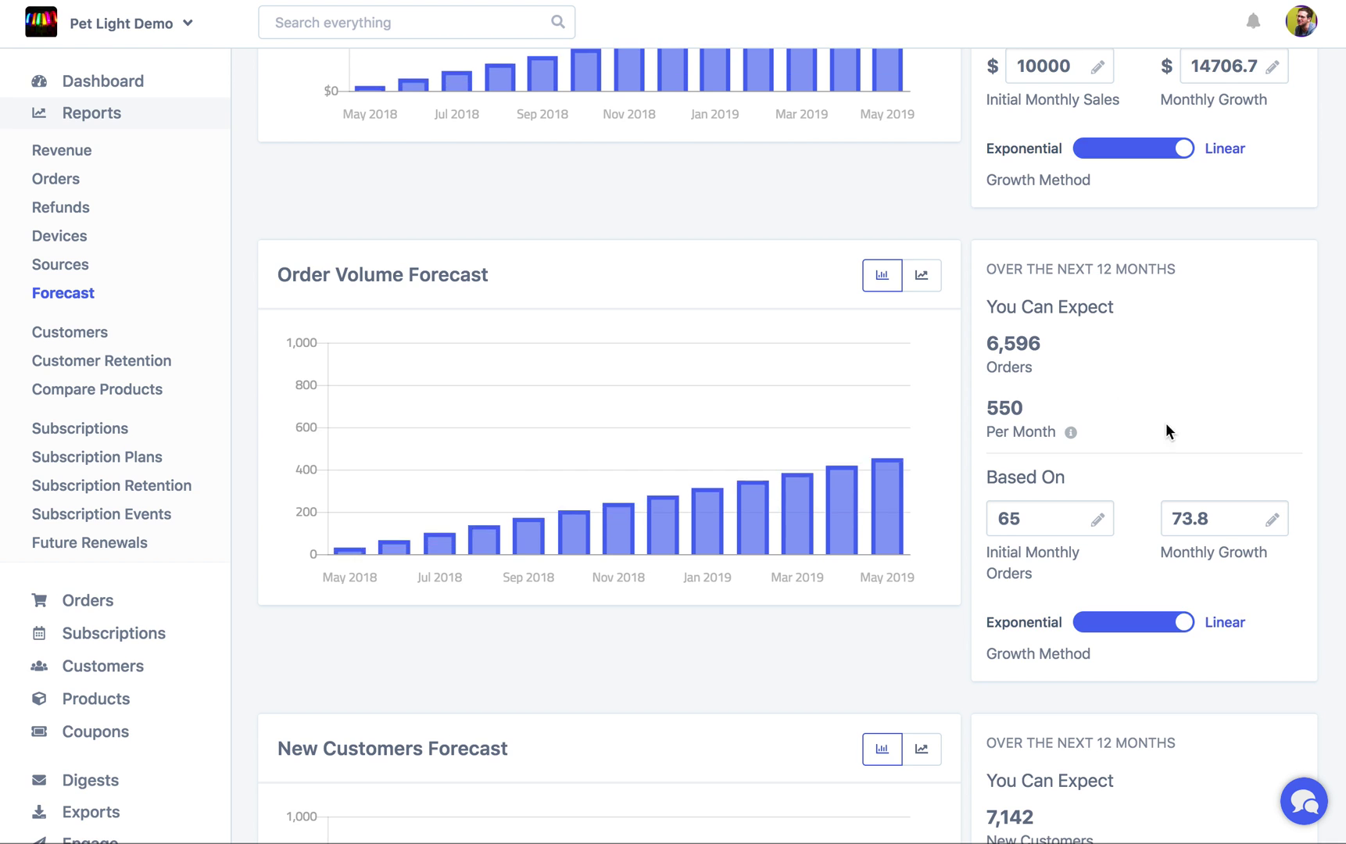
{"action": "scroll", "coordinate": [444, 529], "scroll_direction": "down", "scroll_amount": 5}
{"action": "scroll", "coordinate": [659, 598], "scroll_direction": "up", "scroll_amount": 10}
Open the Customers report, look over its sections and read the explanation of the Spend figure.
{"action": "left_click", "coordinate": [129, 343]}
{"action": "left_click", "coordinate": [129, 344]}
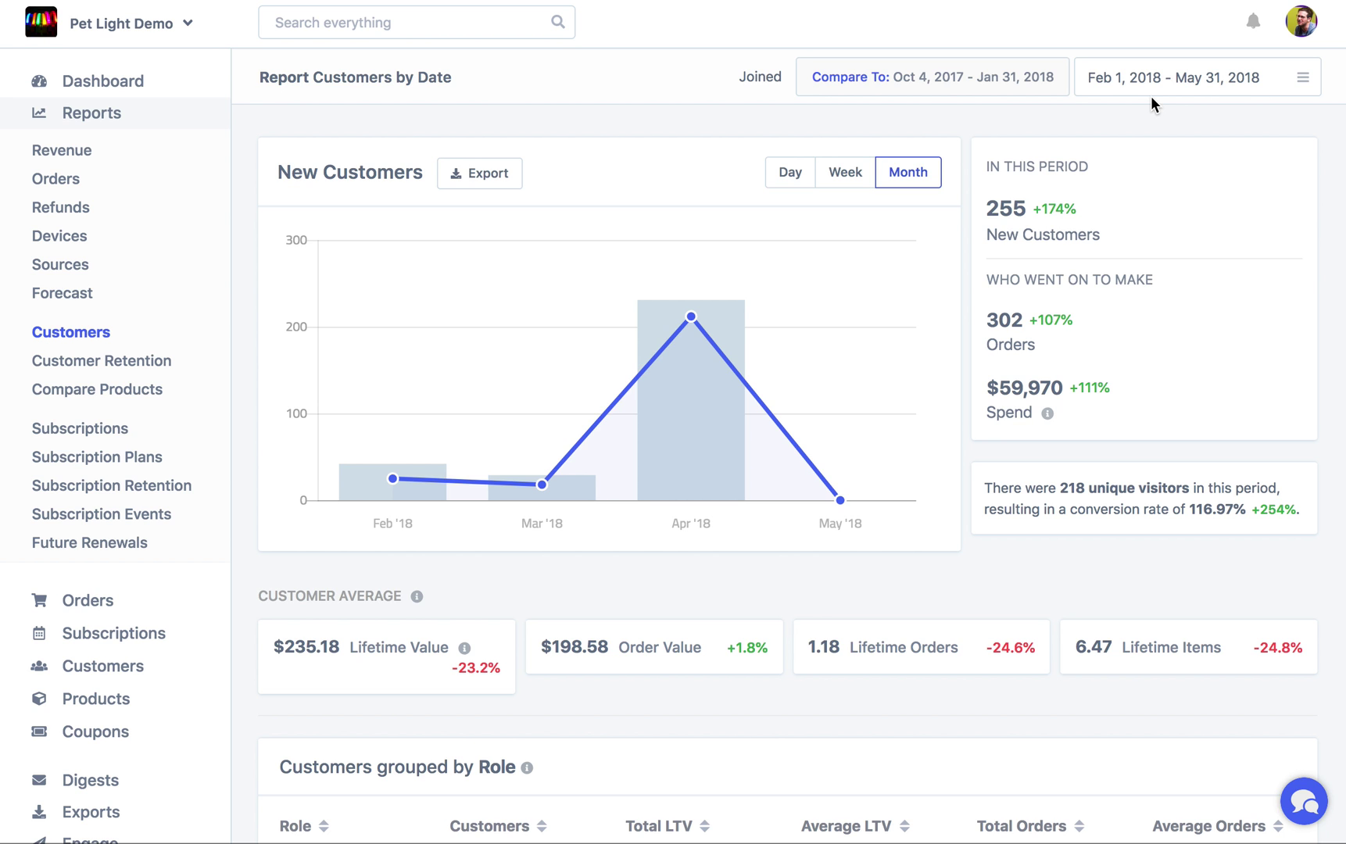
{"action": "scroll", "coordinate": [1080, 222], "scroll_direction": "down", "scroll_amount": 4}
{"action": "scroll", "coordinate": [1080, 222], "scroll_direction": "up", "scroll_amount": 2}
{"action": "scroll", "coordinate": [1081, 223], "scroll_direction": "up", "scroll_amount": 3}
{"action": "mouse_move", "coordinate": [1048, 413]}
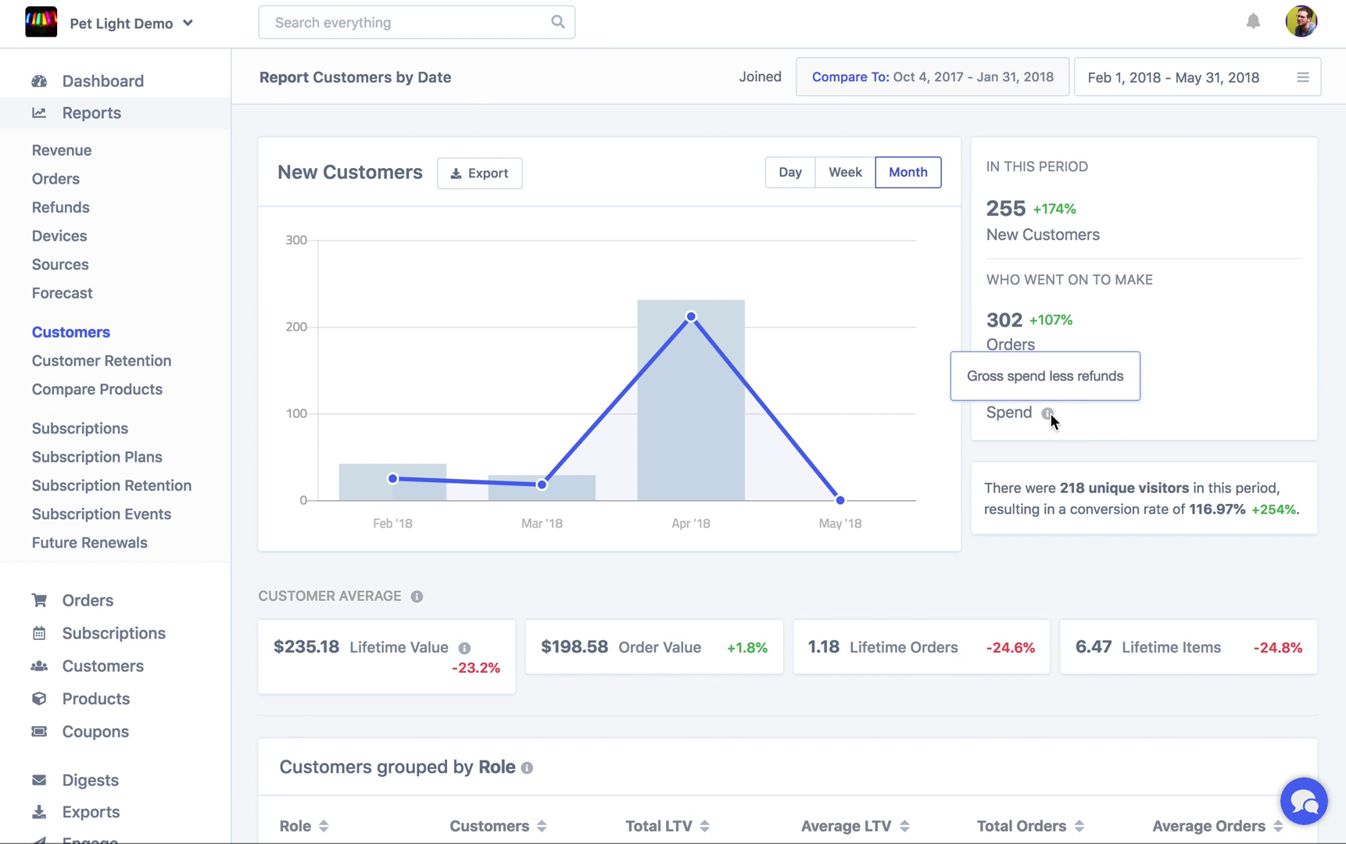
Read the explanation of the Customer Average figures and examine the New Customers chart.
{"action": "scroll", "coordinate": [1102, 532], "scroll_direction": "down", "scroll_amount": 2}
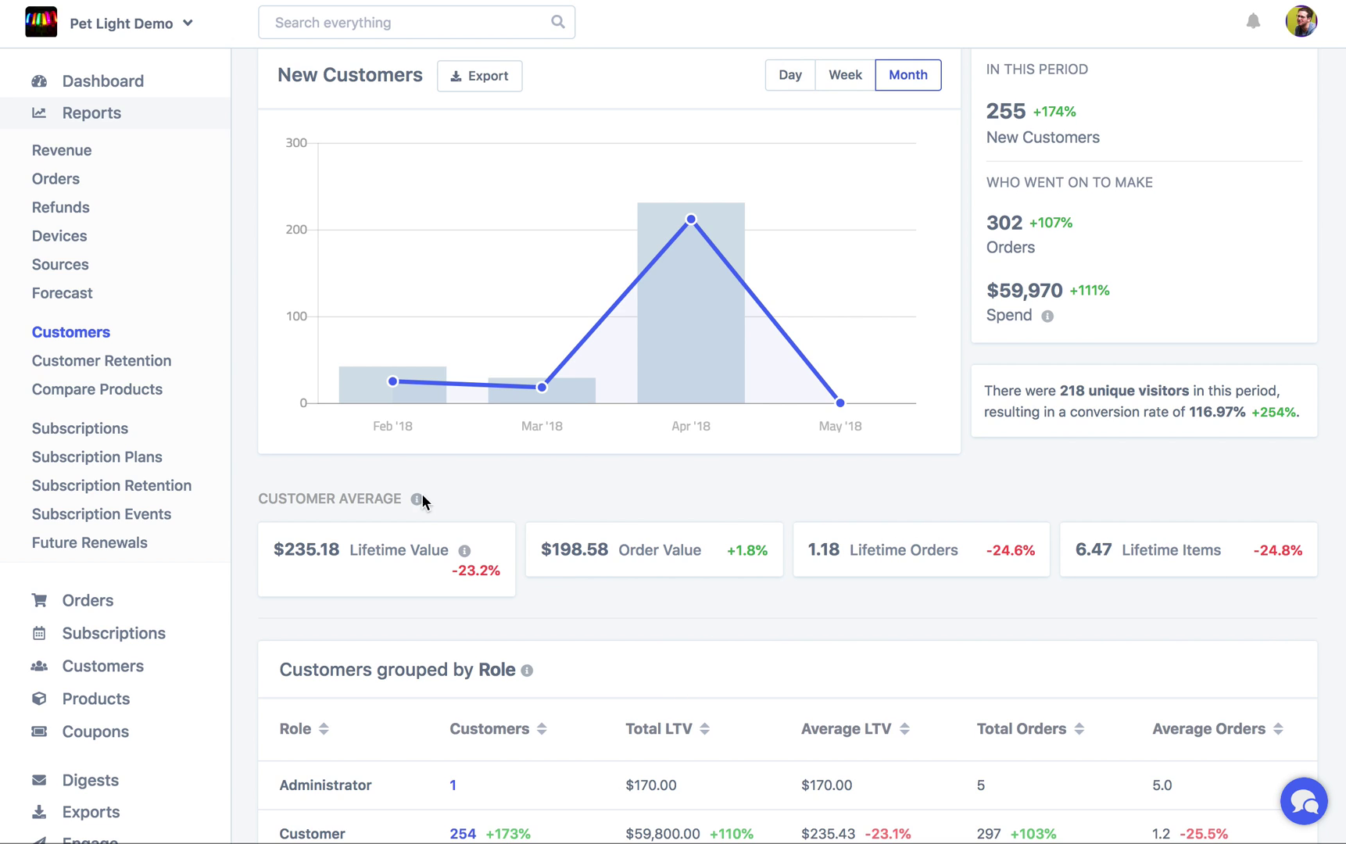
{"action": "mouse_move", "coordinate": [417, 497]}
{"action": "scroll", "coordinate": [859, 260], "scroll_direction": "up", "scroll_amount": 3}
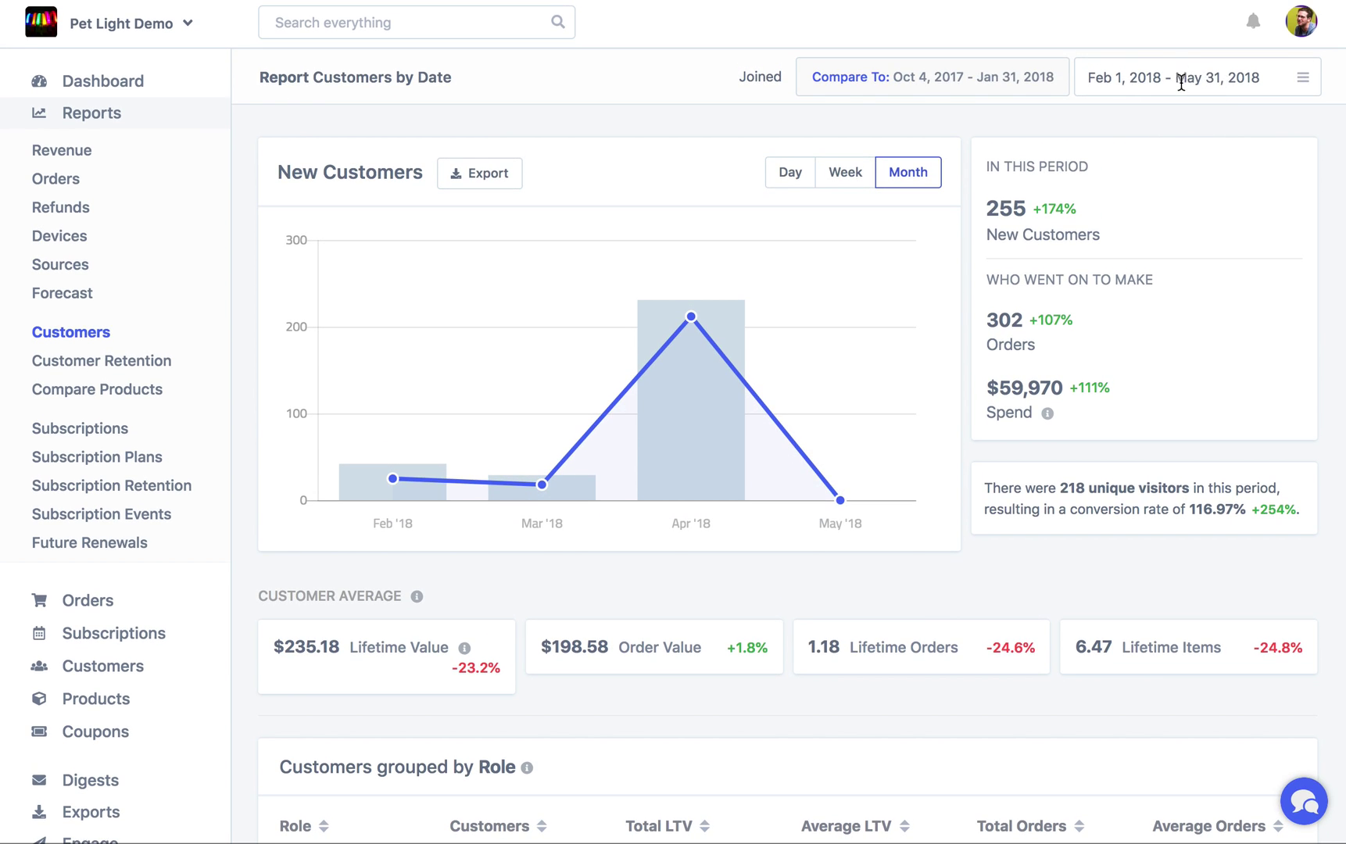
{"action": "mouse_move", "coordinate": [860, 375]}
Review the customers grouped by role and billing country, and group the shipping table by Shipping State.
{"action": "scroll", "coordinate": [859, 360], "scroll_direction": "down", "scroll_amount": 5}
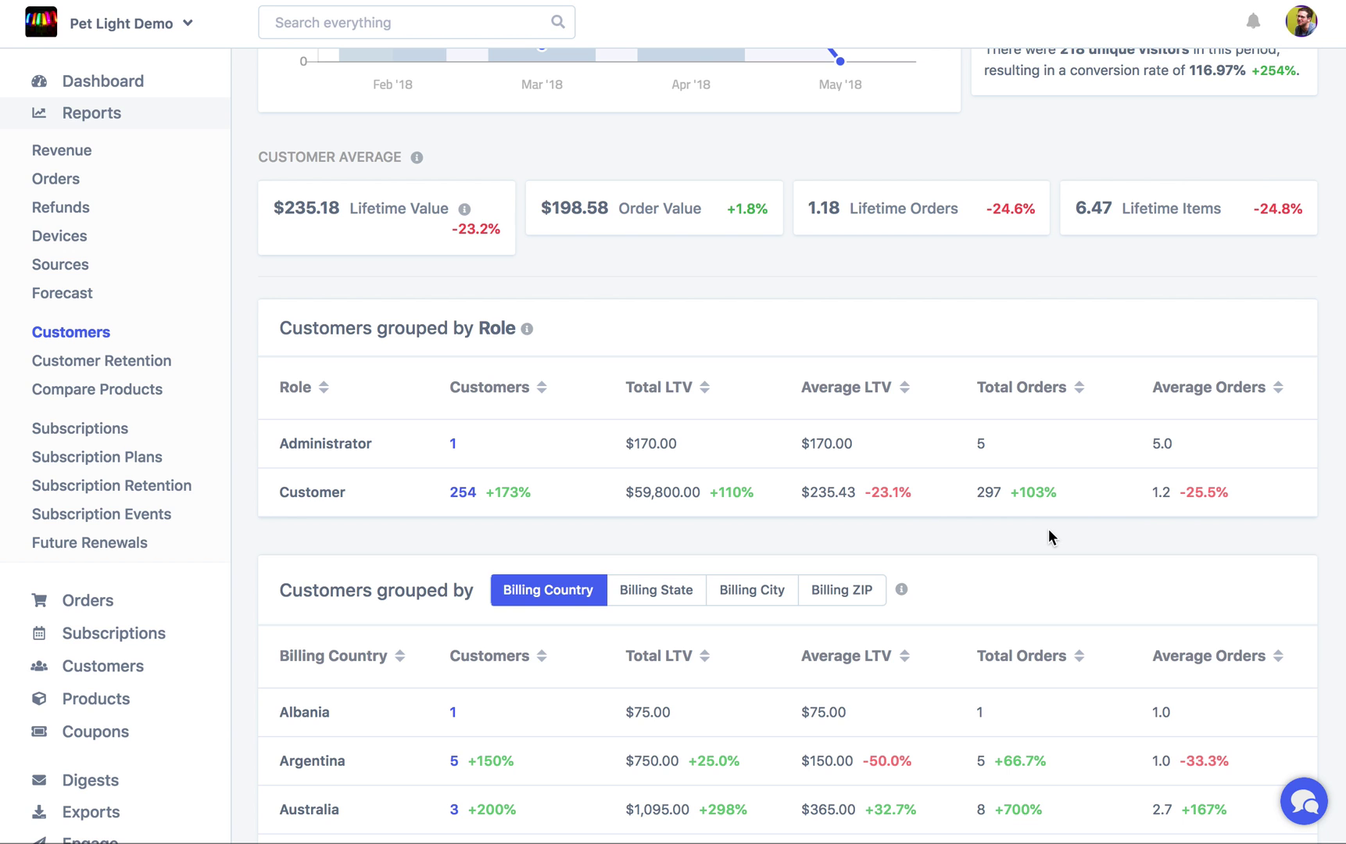
{"action": "scroll", "coordinate": [1048, 537], "scroll_direction": "down", "scroll_amount": 4}
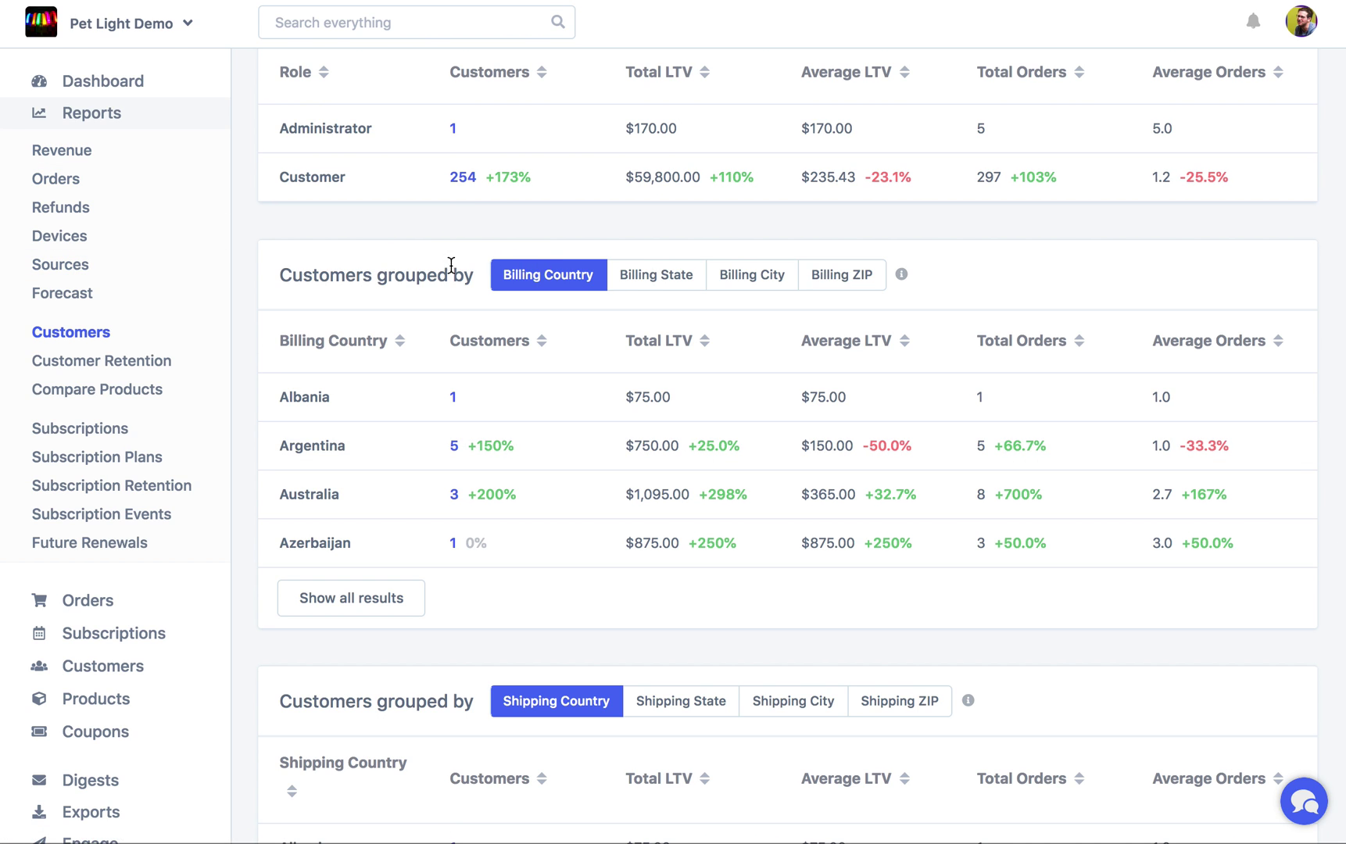
{"action": "scroll", "coordinate": [699, 422], "scroll_direction": "down", "scroll_amount": 3}
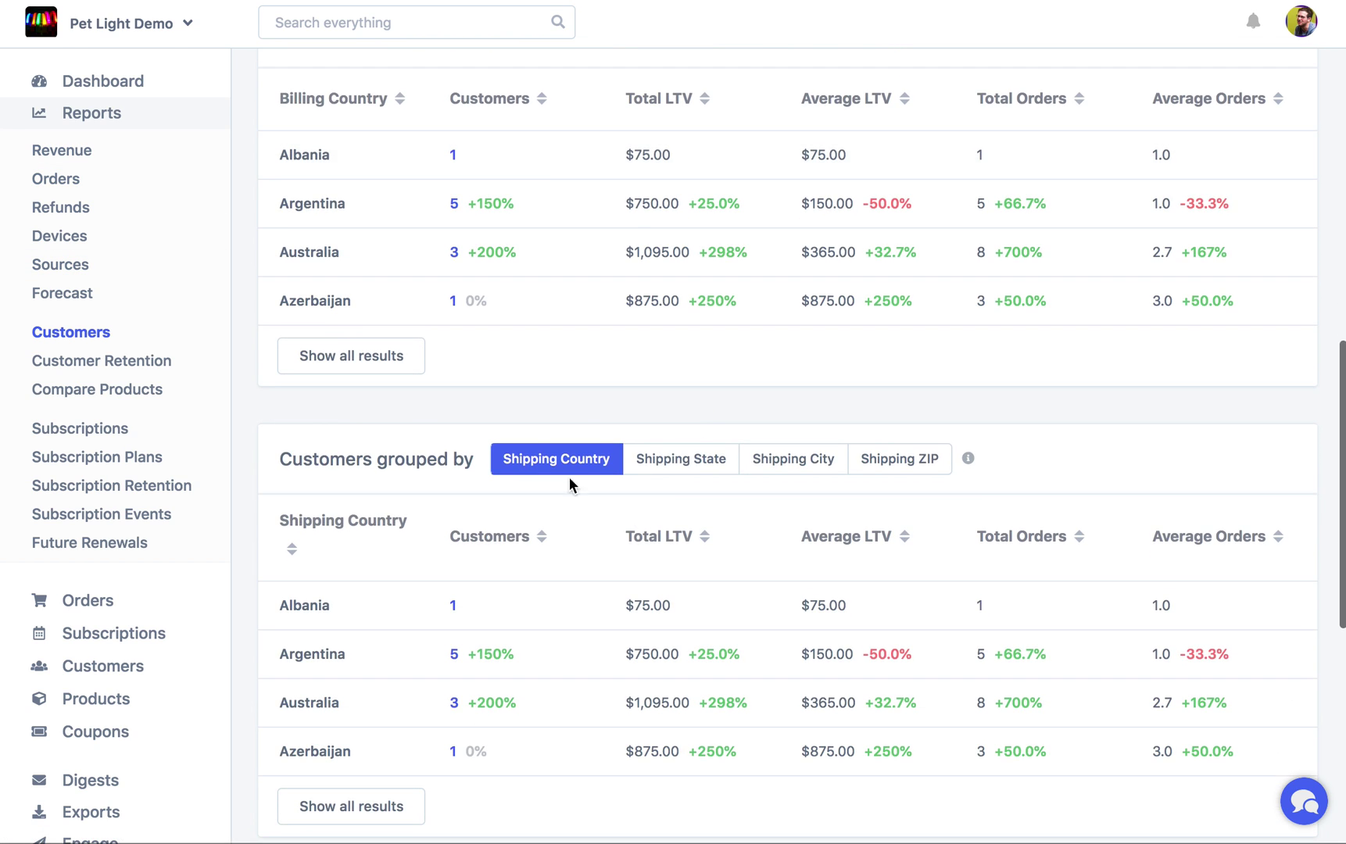
{"action": "left_click", "coordinate": [698, 469]}
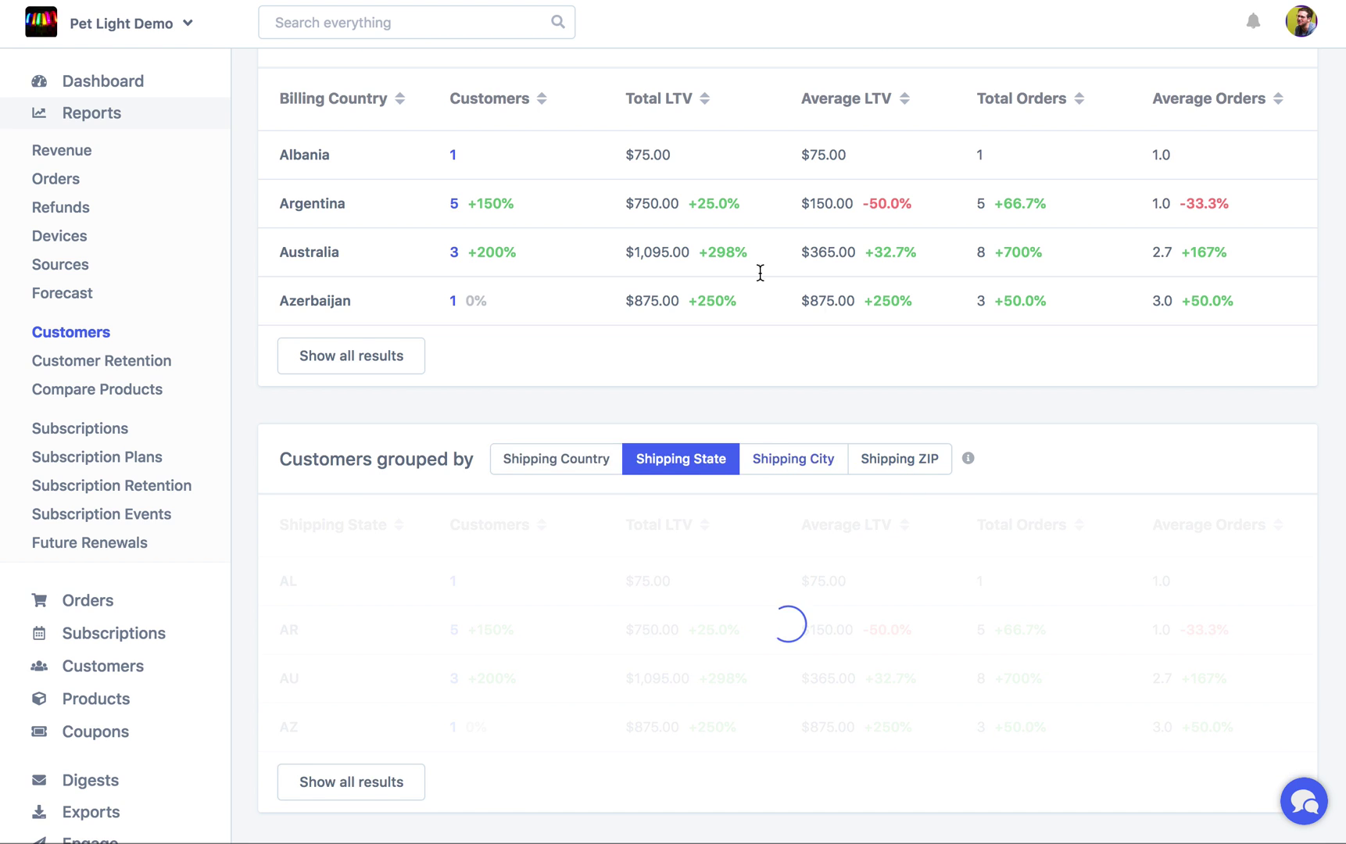
Find the heatmap of new customers and zoom through the European clusters to individual customers in southern Germany.
{"action": "scroll", "coordinate": [696, 258], "scroll_direction": "down", "scroll_amount": 3}
{"action": "scroll", "coordinate": [696, 258], "scroll_direction": "down", "scroll_amount": 3}
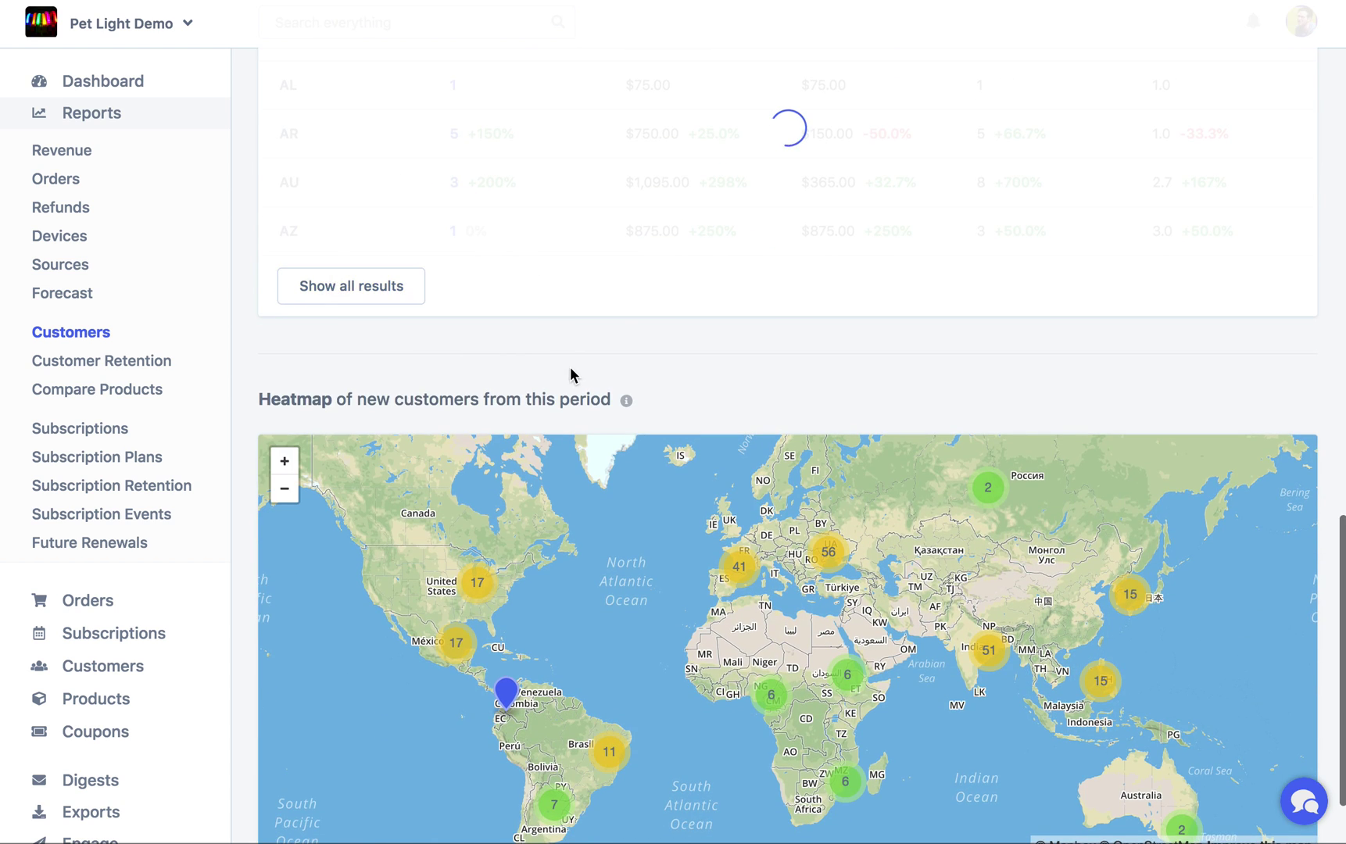
{"action": "scroll", "coordinate": [443, 361], "scroll_direction": "down", "scroll_amount": 1}
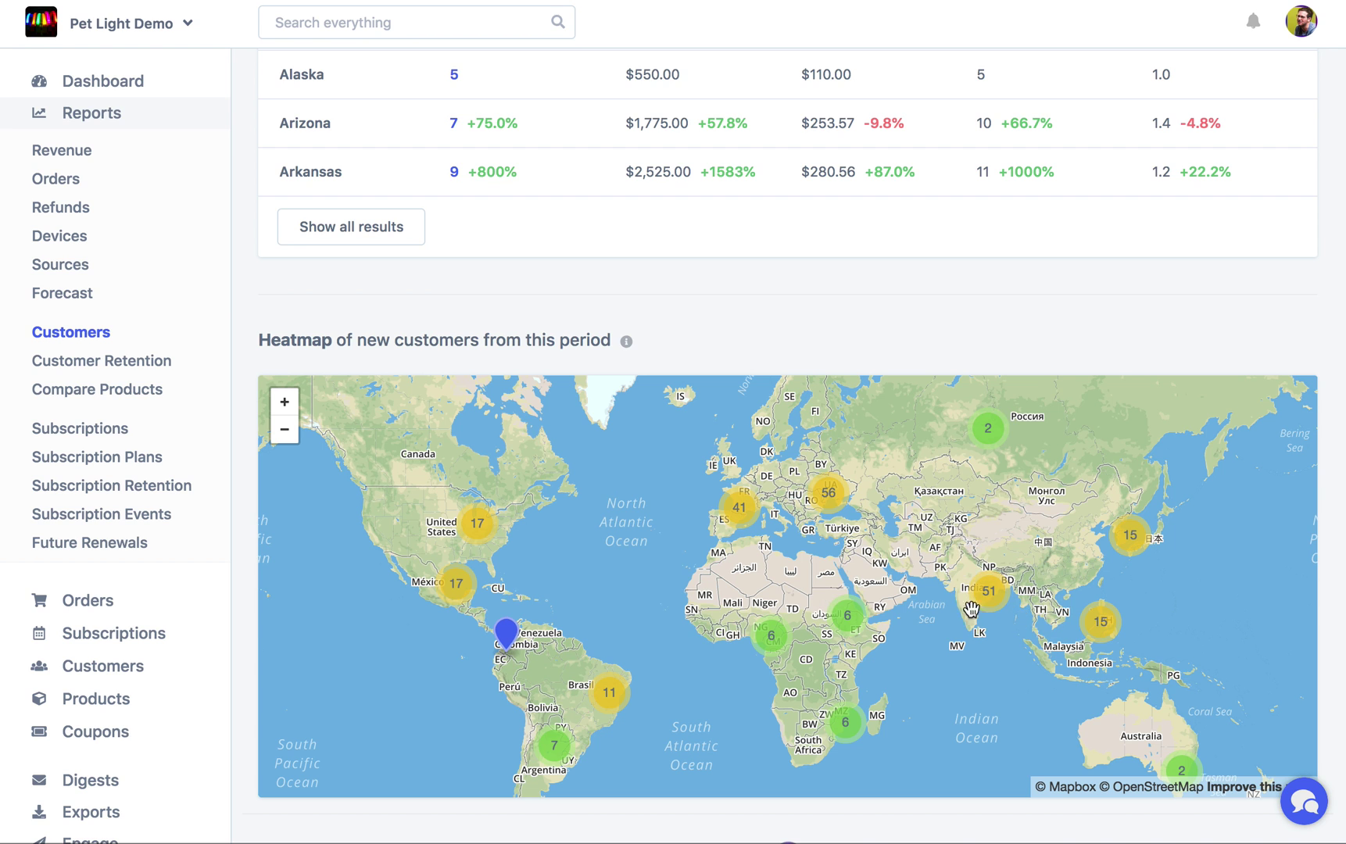
{"action": "left_click", "coordinate": [826, 492]}
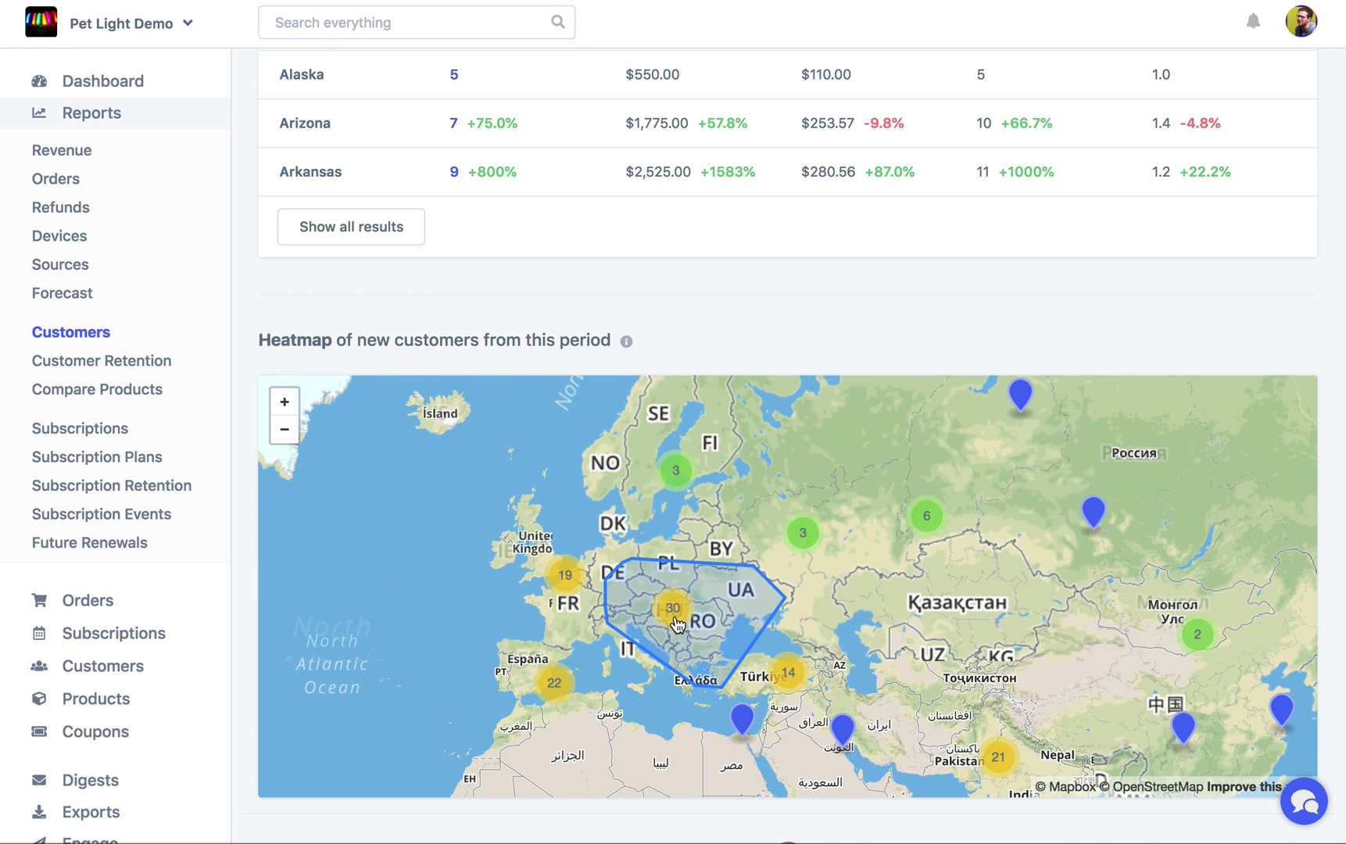
{"action": "left_click", "coordinate": [674, 609]}
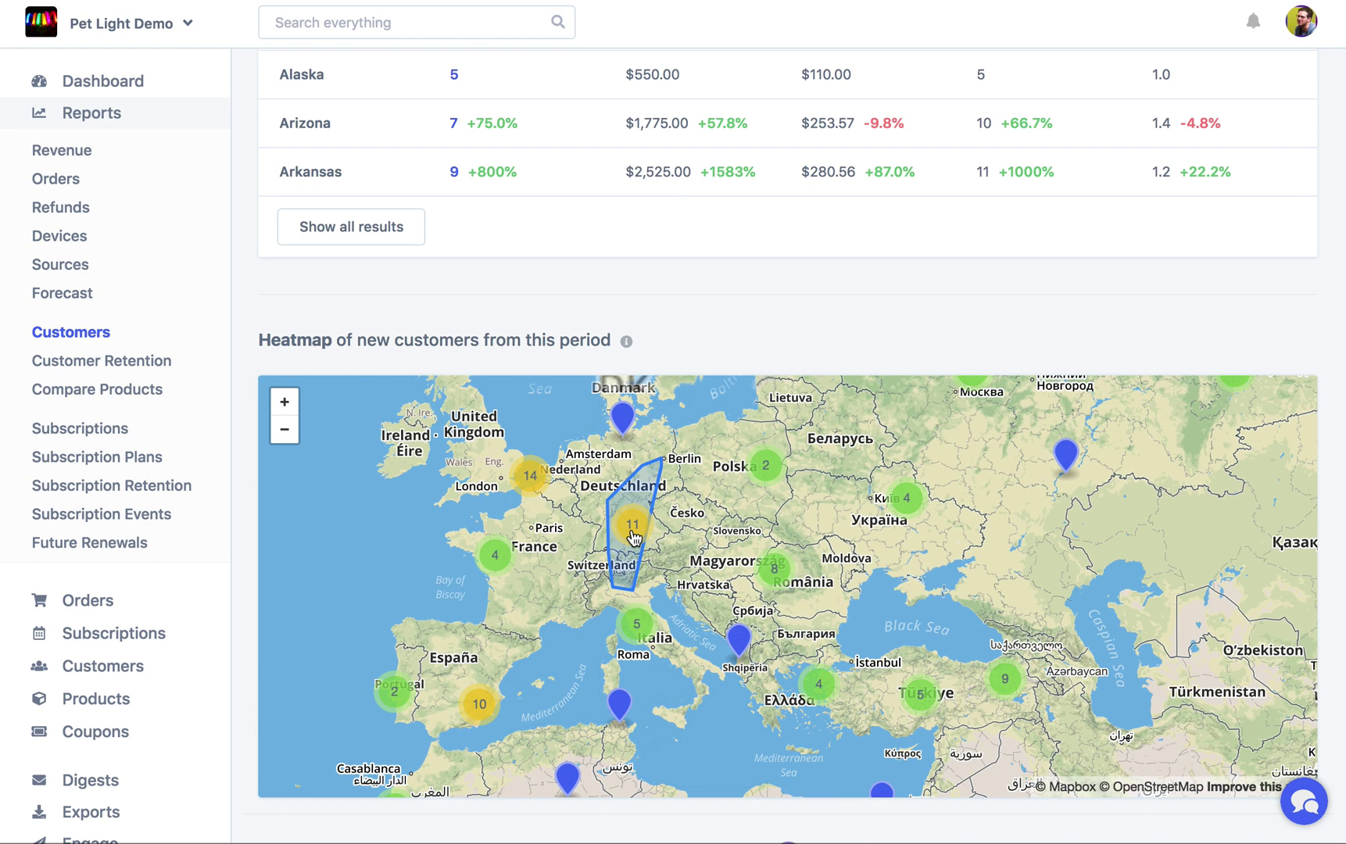
{"action": "left_click", "coordinate": [633, 536]}
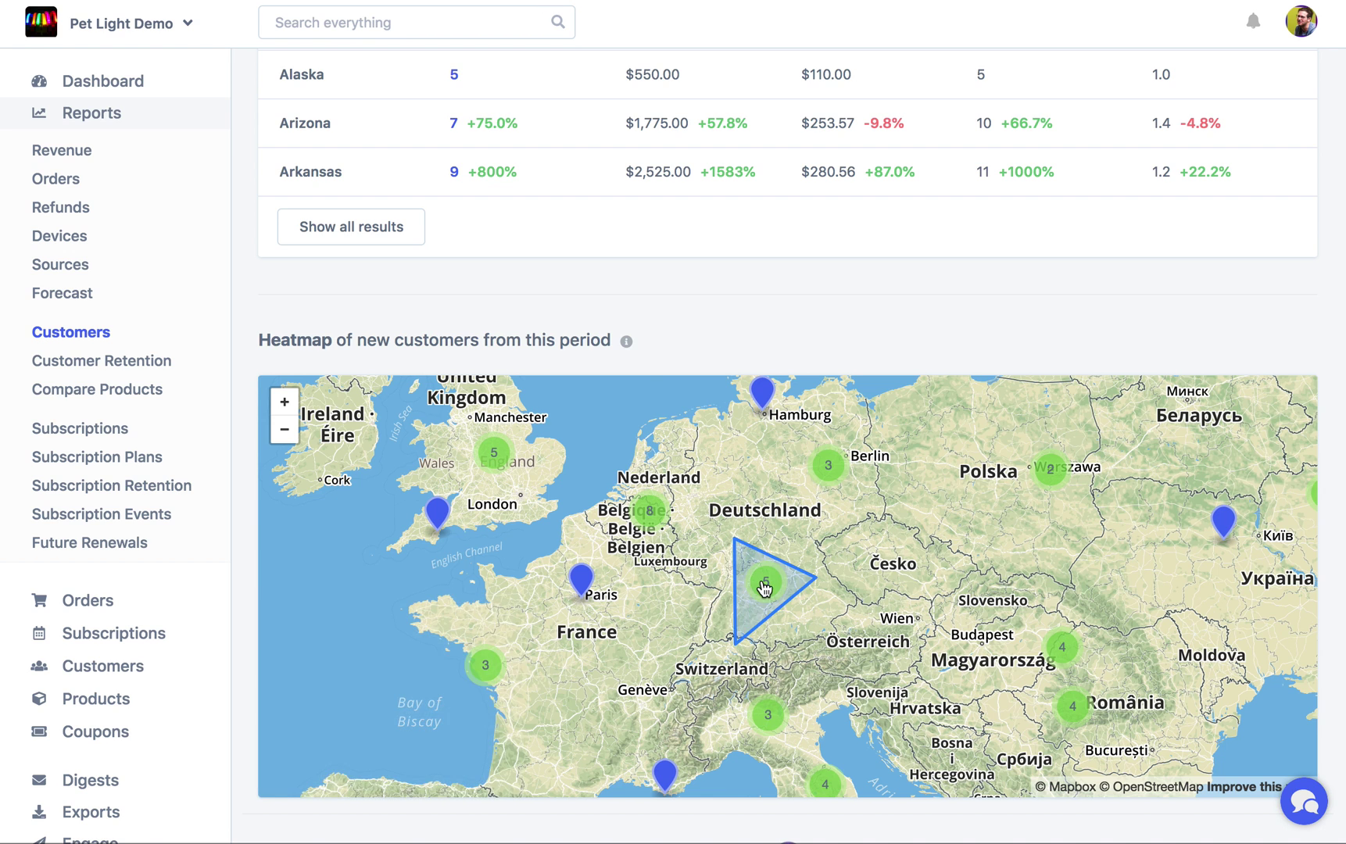
{"action": "left_click", "coordinate": [765, 580]}
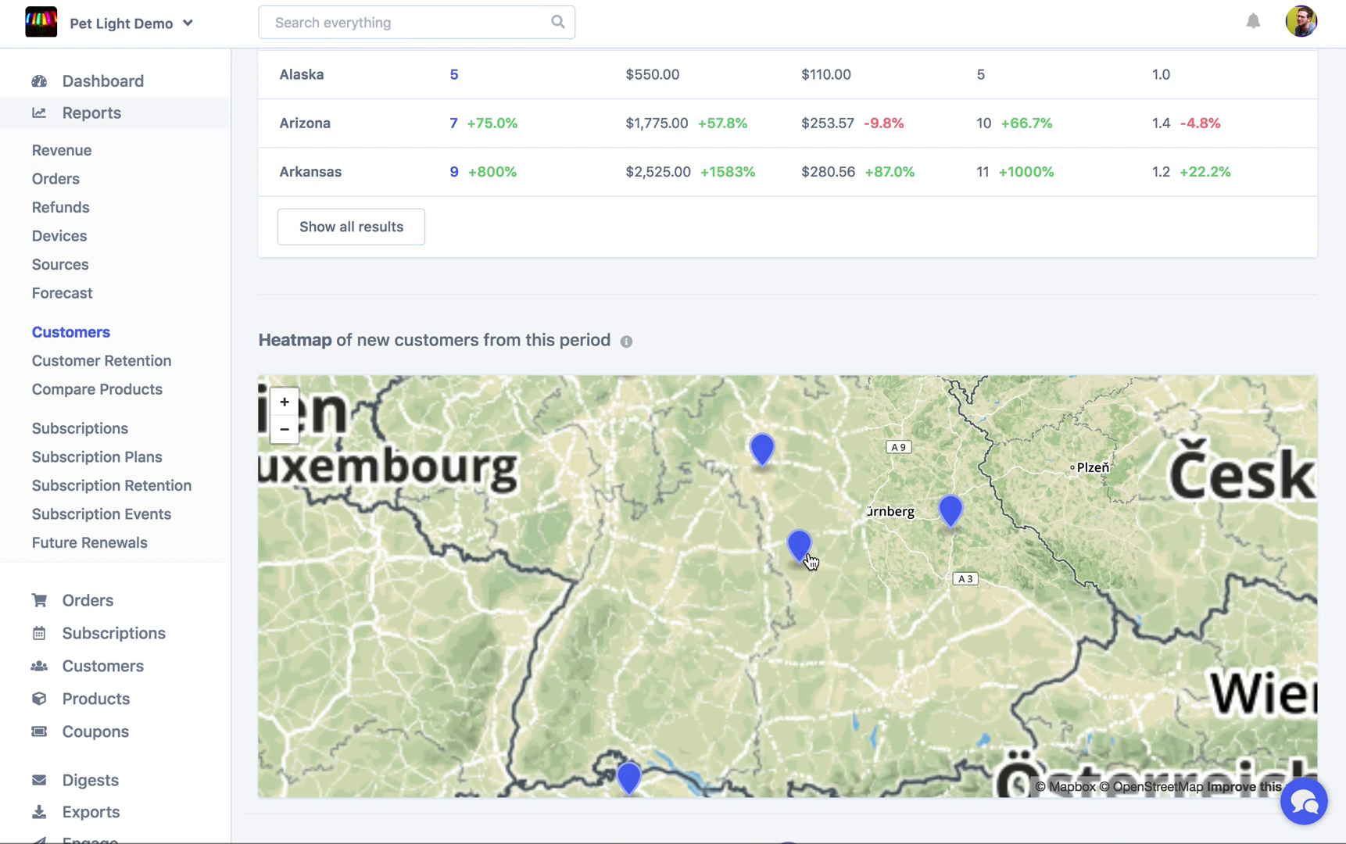
View the name and location details of individual customers pinned in southern Germany.
{"action": "left_click", "coordinate": [808, 554]}
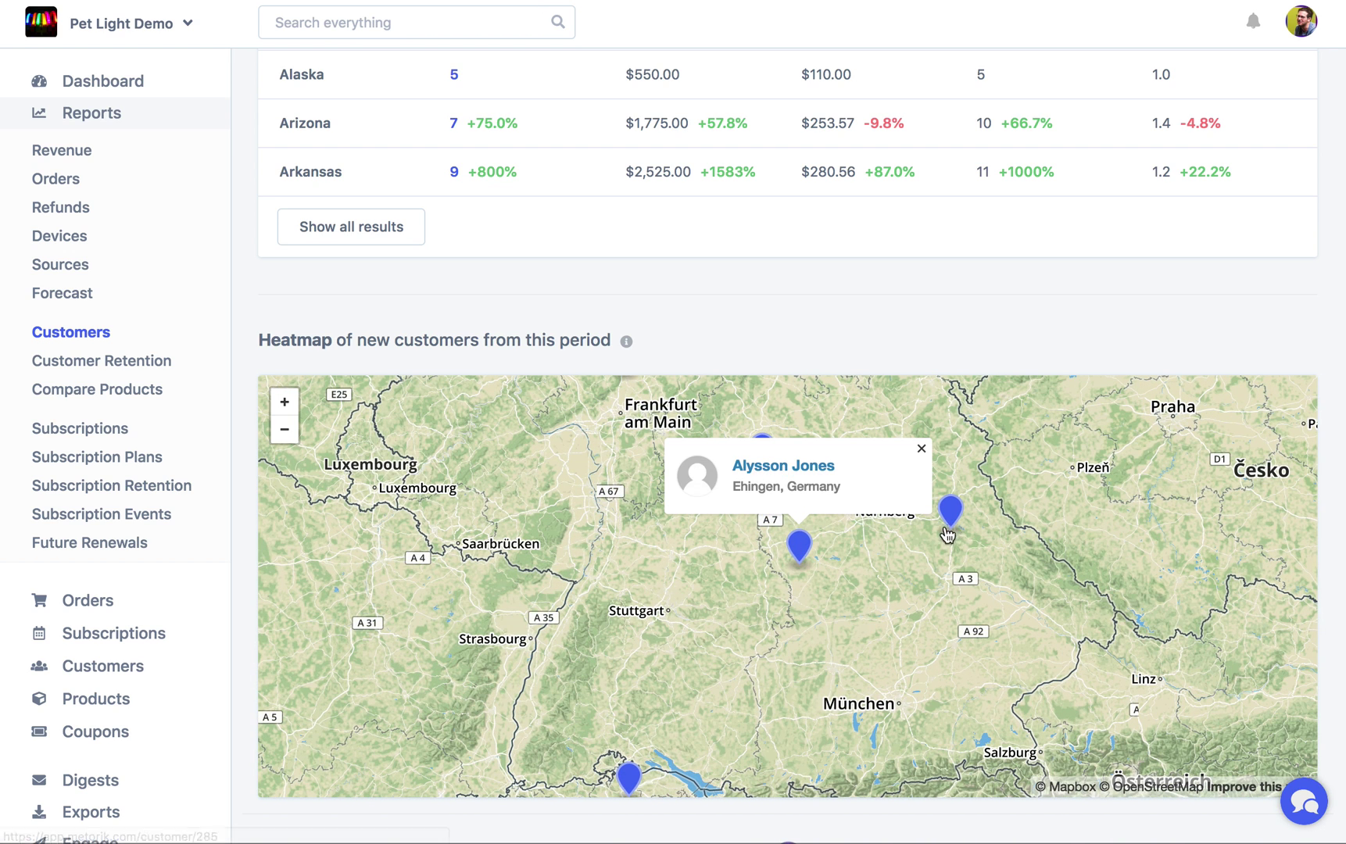
{"action": "mouse_move", "coordinate": [950, 506]}
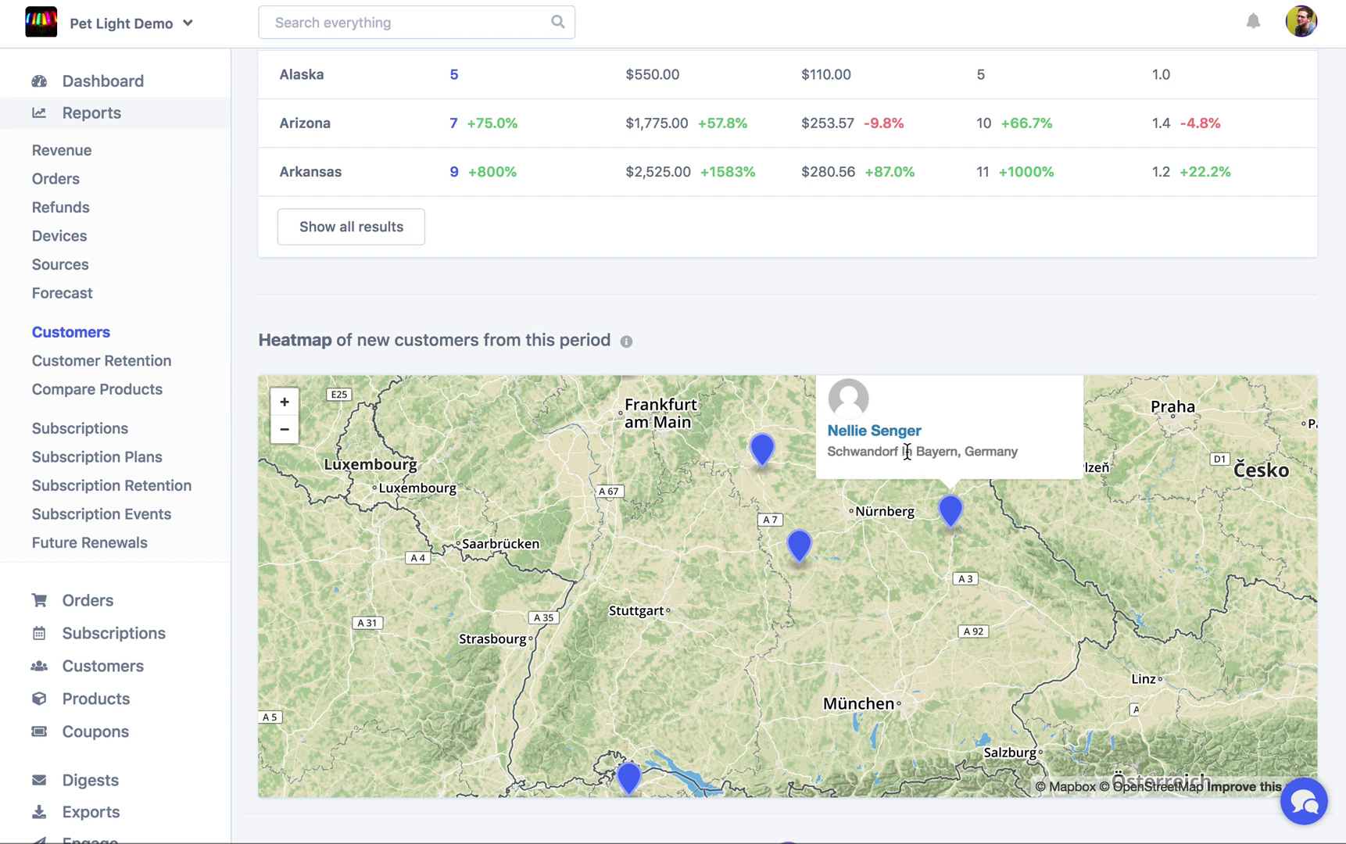
{"action": "left_click", "coordinate": [797, 549]}
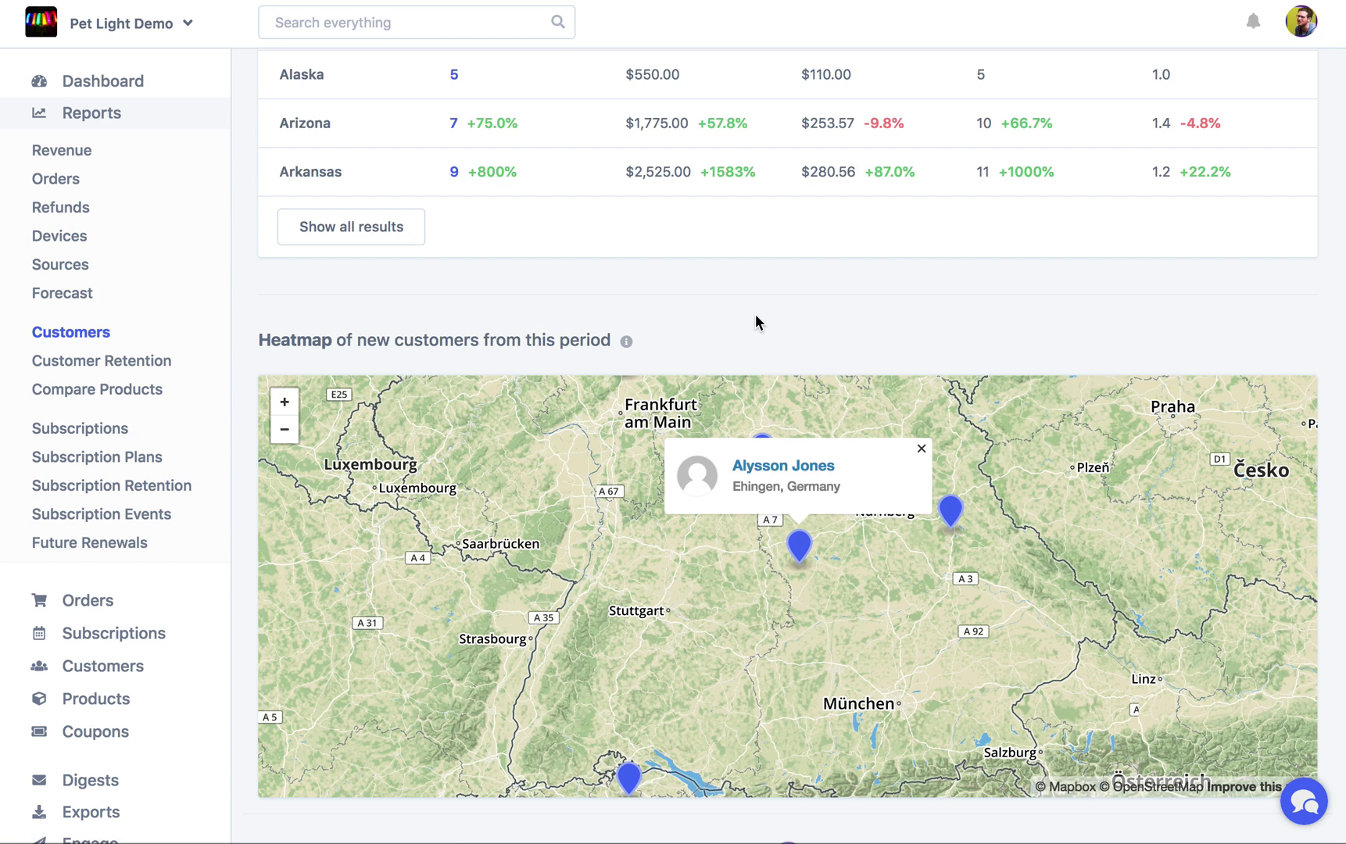
Open the Customer Retention report and review its lifetime orders, one-time customers and returning customers sections.
{"action": "left_click", "coordinate": [82, 363]}
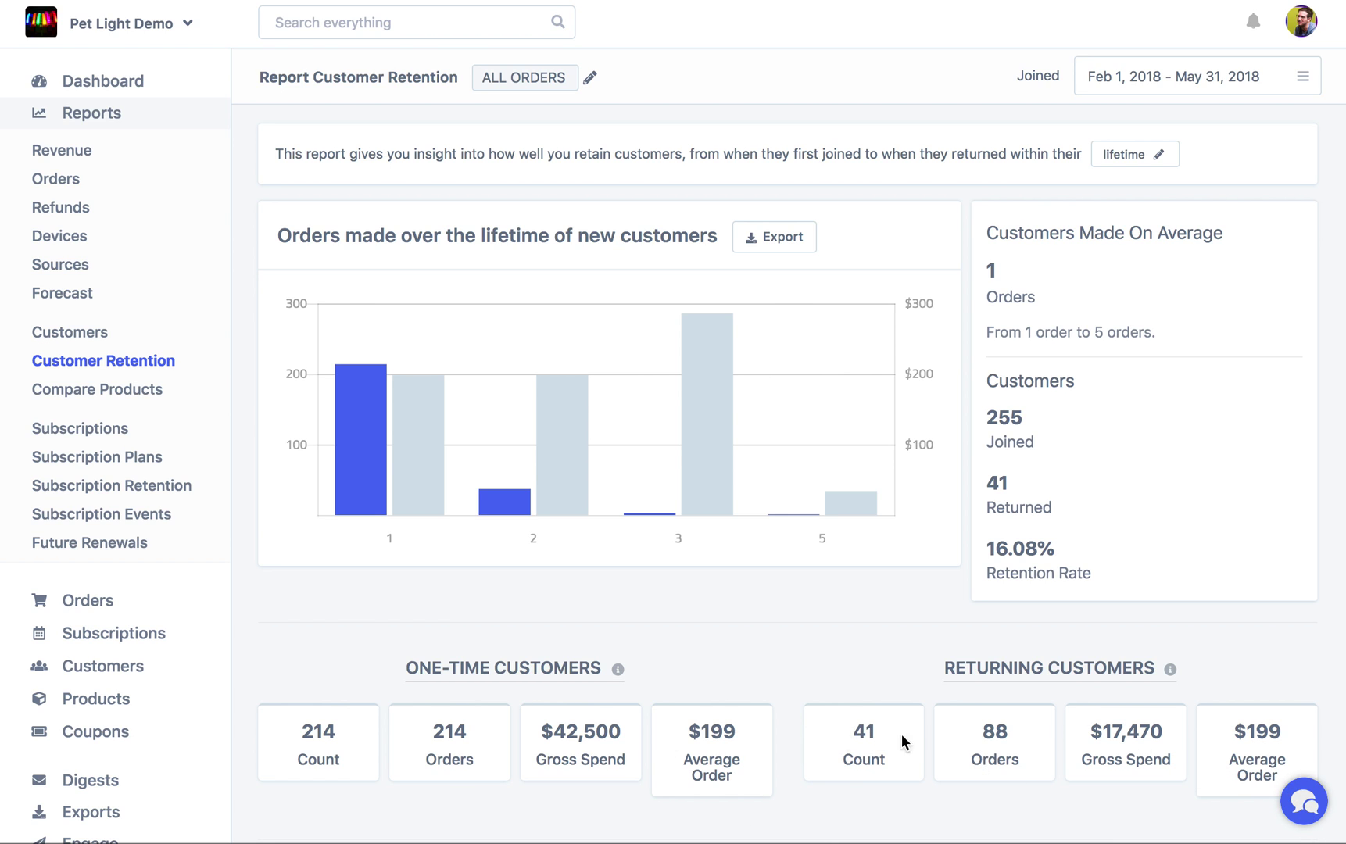
{"action": "scroll", "coordinate": [969, 754], "scroll_direction": "down", "scroll_amount": 3}
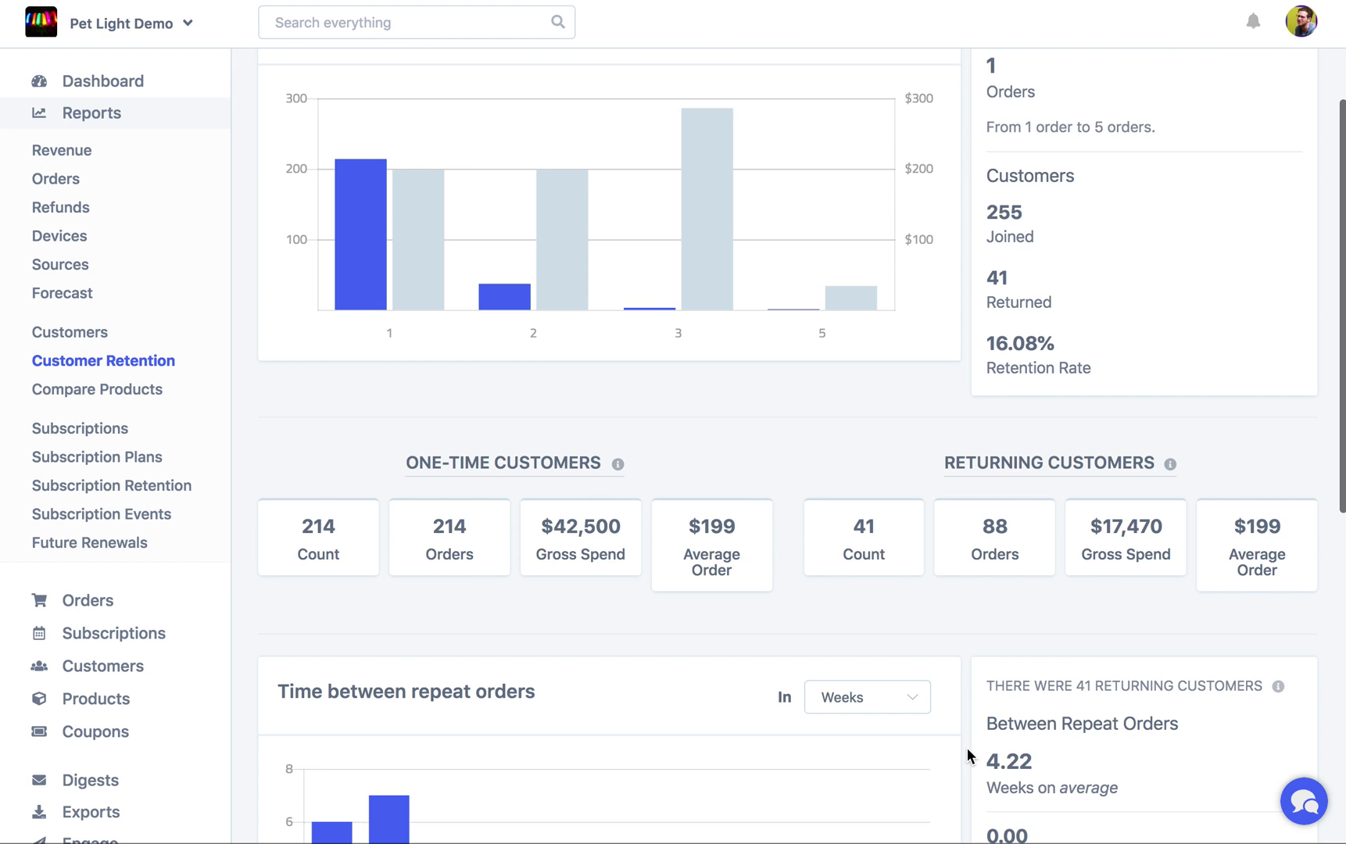
{"action": "scroll", "coordinate": [967, 752], "scroll_direction": "down", "scroll_amount": 4}
{"action": "scroll", "coordinate": [967, 751], "scroll_direction": "up", "scroll_amount": 1}
Examine the Time between repeat orders chart and check which time units it offers.
{"action": "scroll", "coordinate": [967, 752], "scroll_direction": "down", "scroll_amount": 4}
{"action": "mouse_move", "coordinate": [356, 374]}
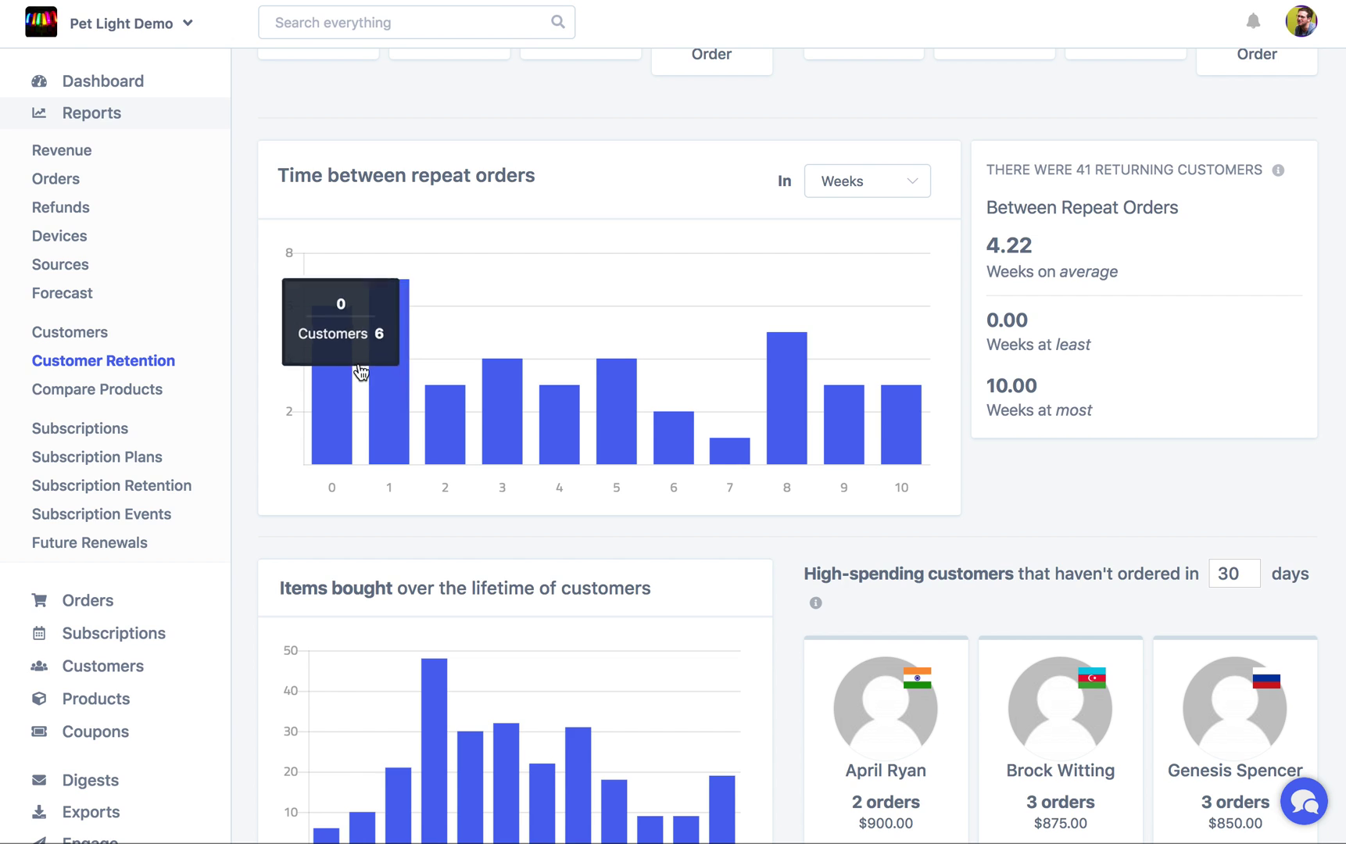
{"action": "left_click", "coordinate": [892, 178]}
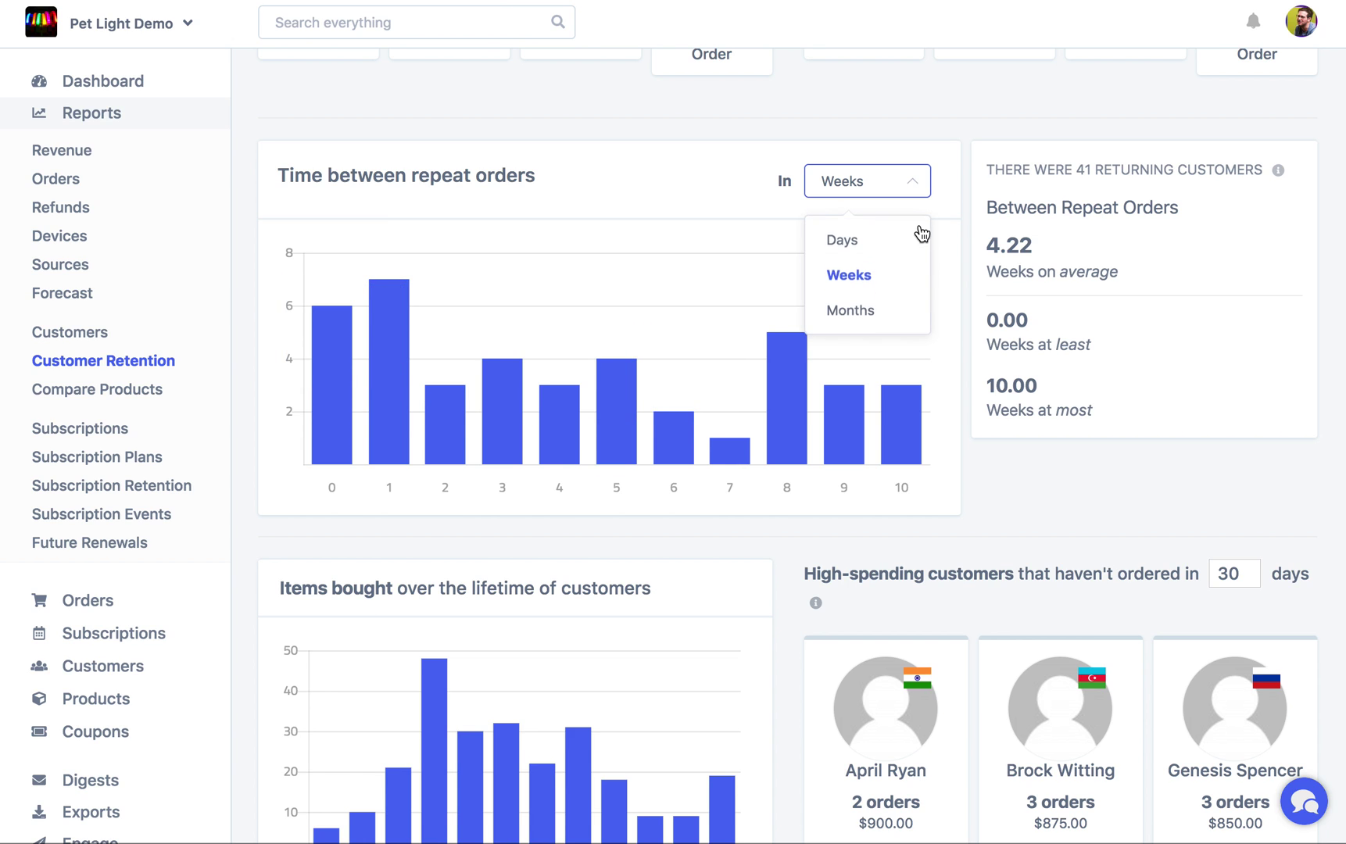
{"action": "left_click", "coordinate": [1066, 338]}
Examine the chart of items bought over the customers' lifetime and compare it with the lifetime orders chart.
{"action": "scroll", "coordinate": [1067, 338], "scroll_direction": "down", "scroll_amount": 2}
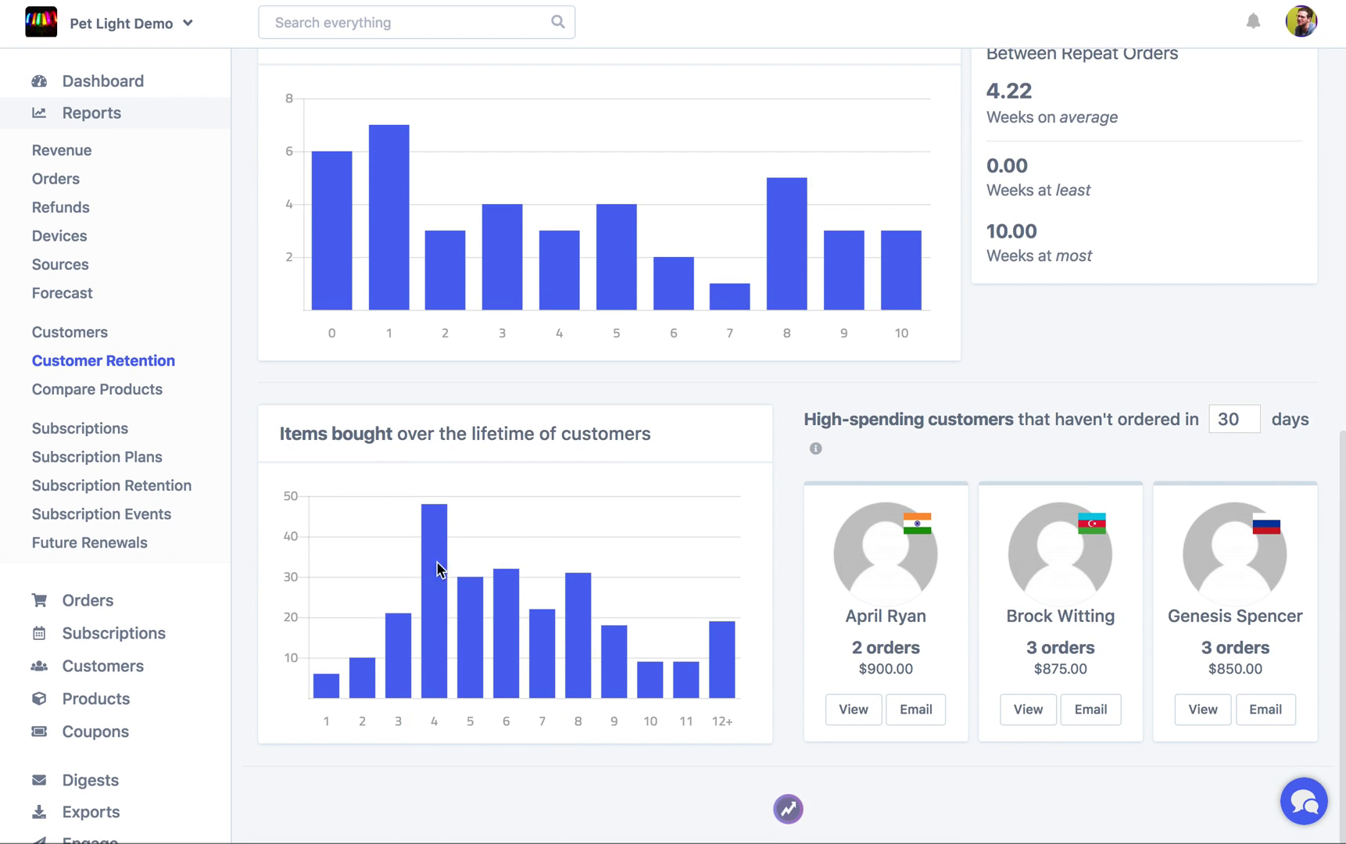
{"action": "mouse_move", "coordinate": [423, 555]}
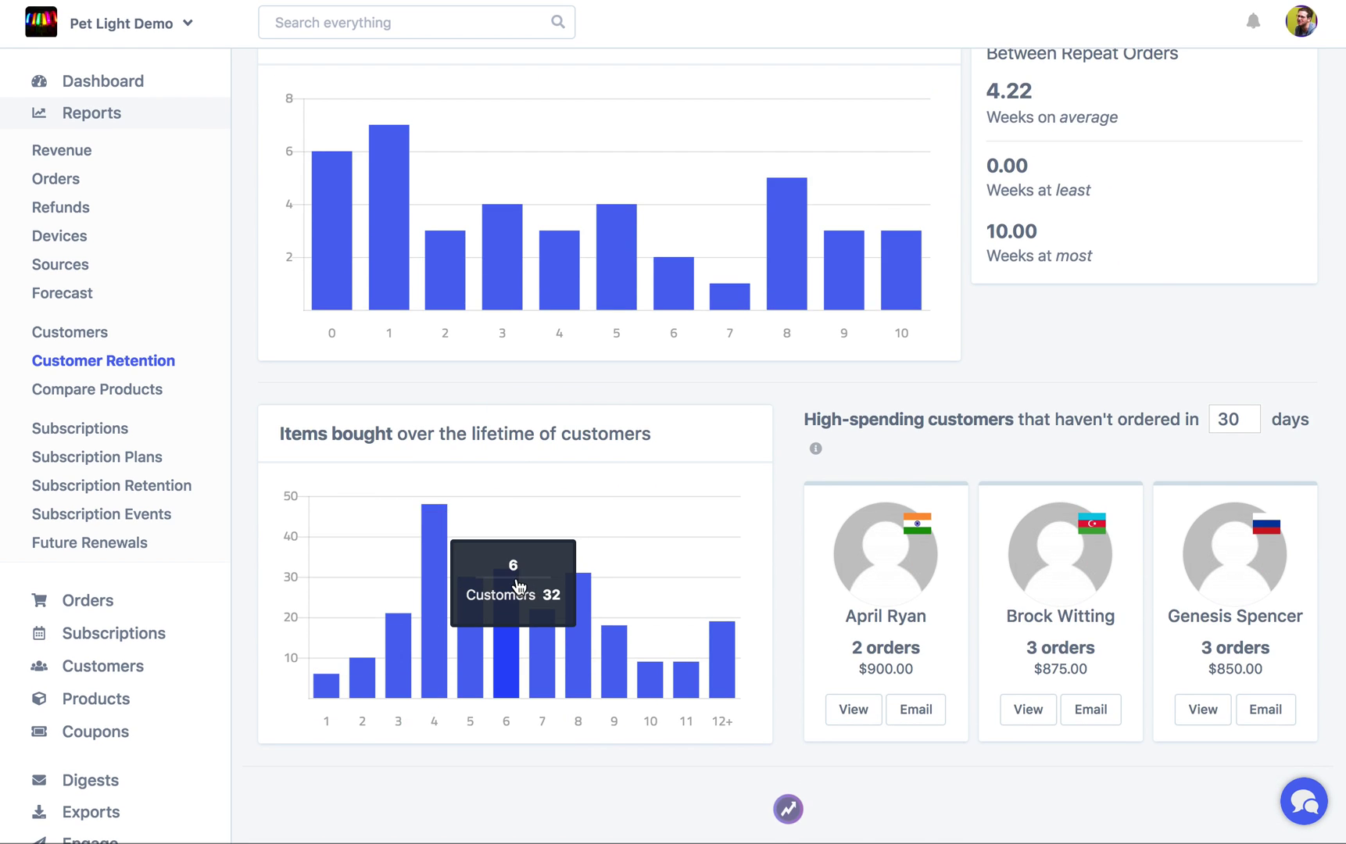
{"action": "scroll", "coordinate": [517, 585], "scroll_direction": "up", "scroll_amount": 5}
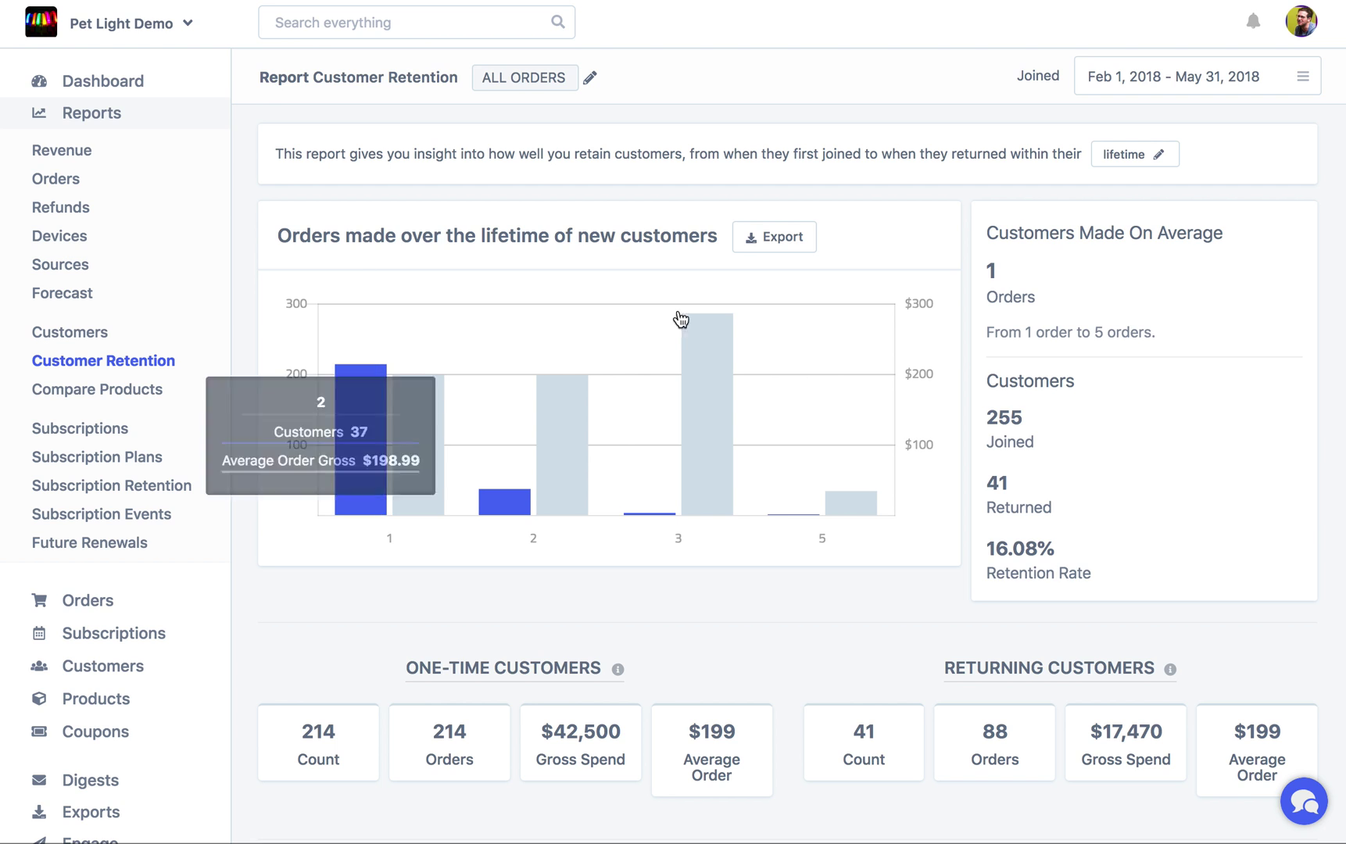
{"action": "scroll", "coordinate": [547, 444], "scroll_direction": "down", "scroll_amount": 10}
{"action": "mouse_move", "coordinate": [410, 652]}
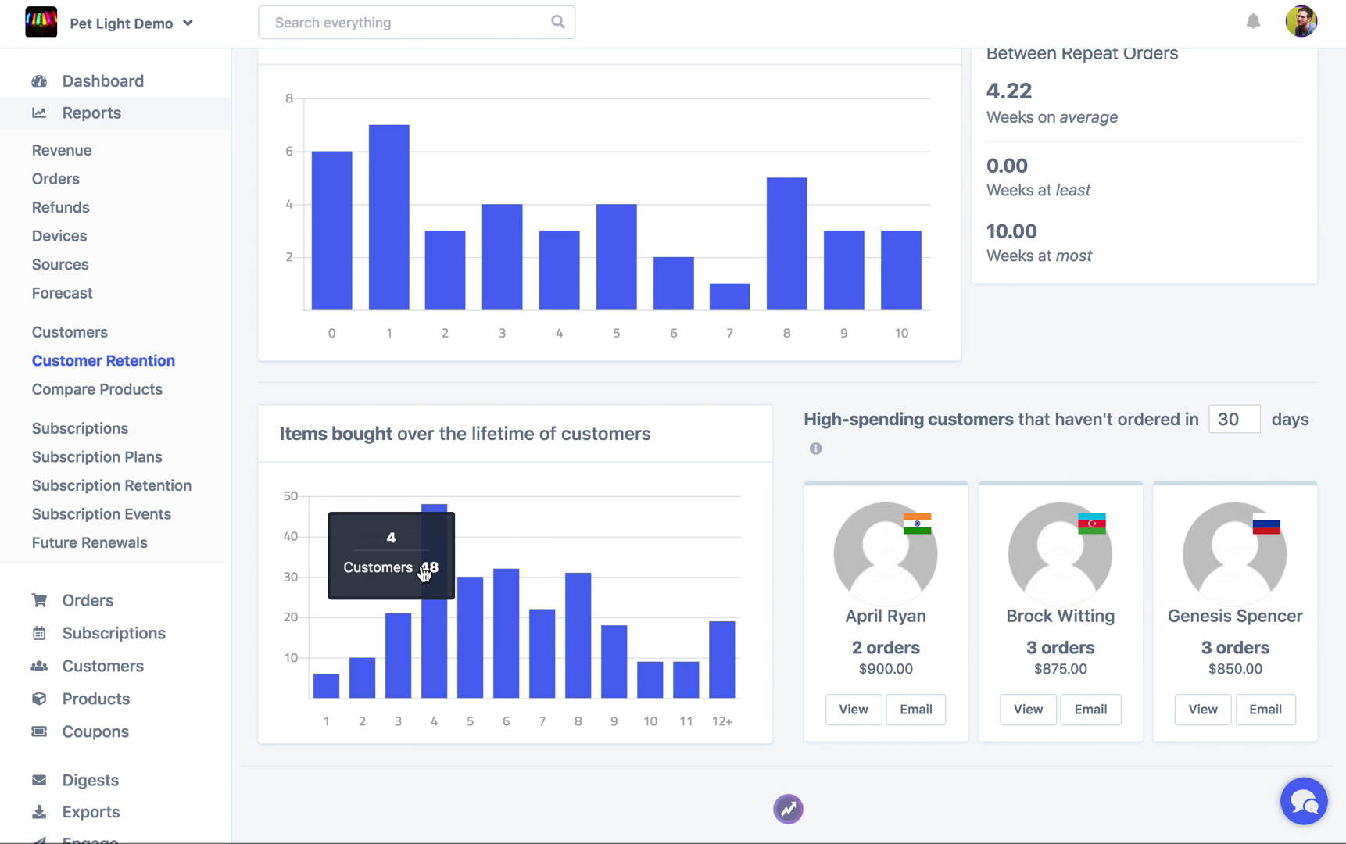
{"action": "mouse_move", "coordinate": [638, 587]}
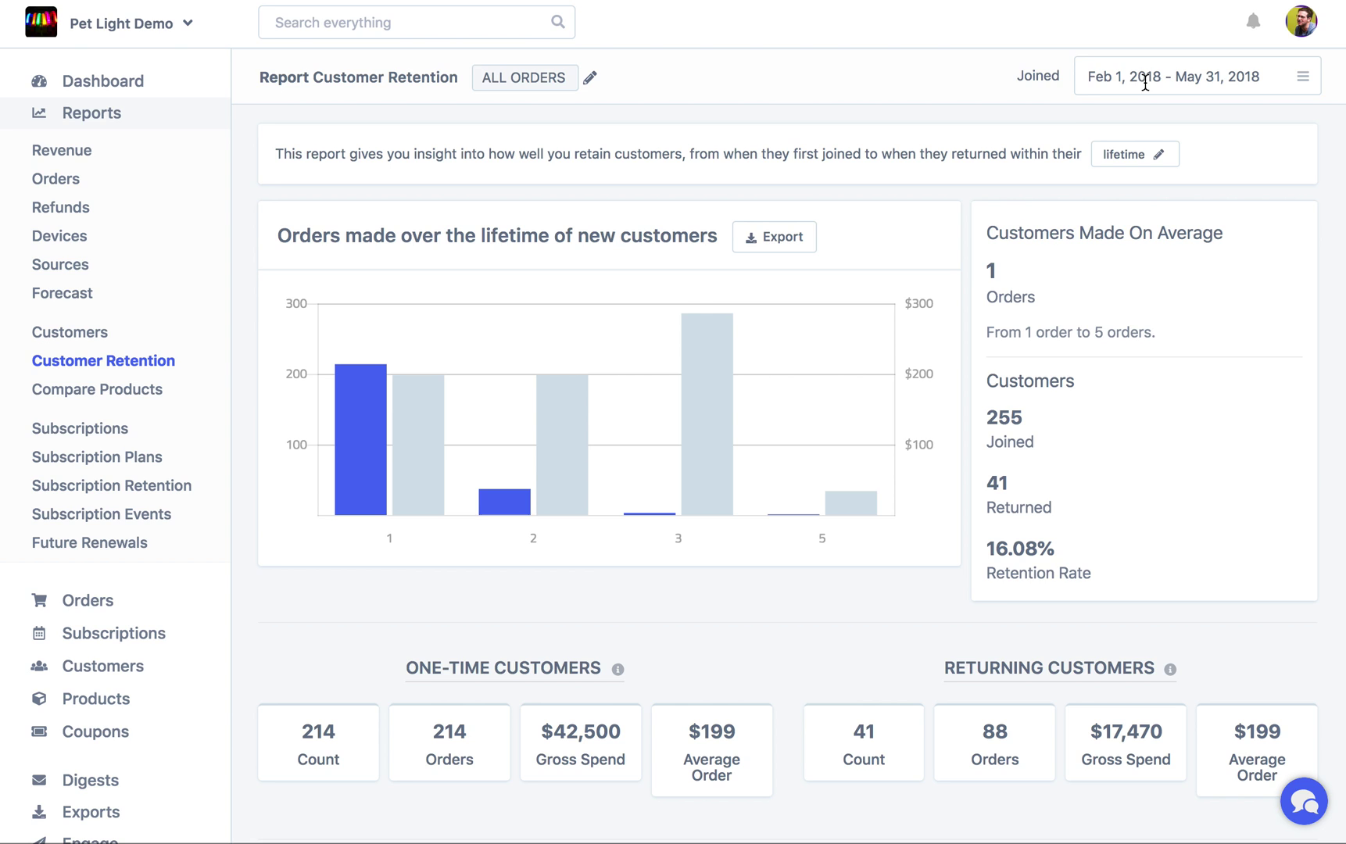
Limit the Customer Retention report to customers who joined in the custom range Feb 1 to Feb 28, 2018.
{"action": "left_click", "coordinate": [1185, 71]}
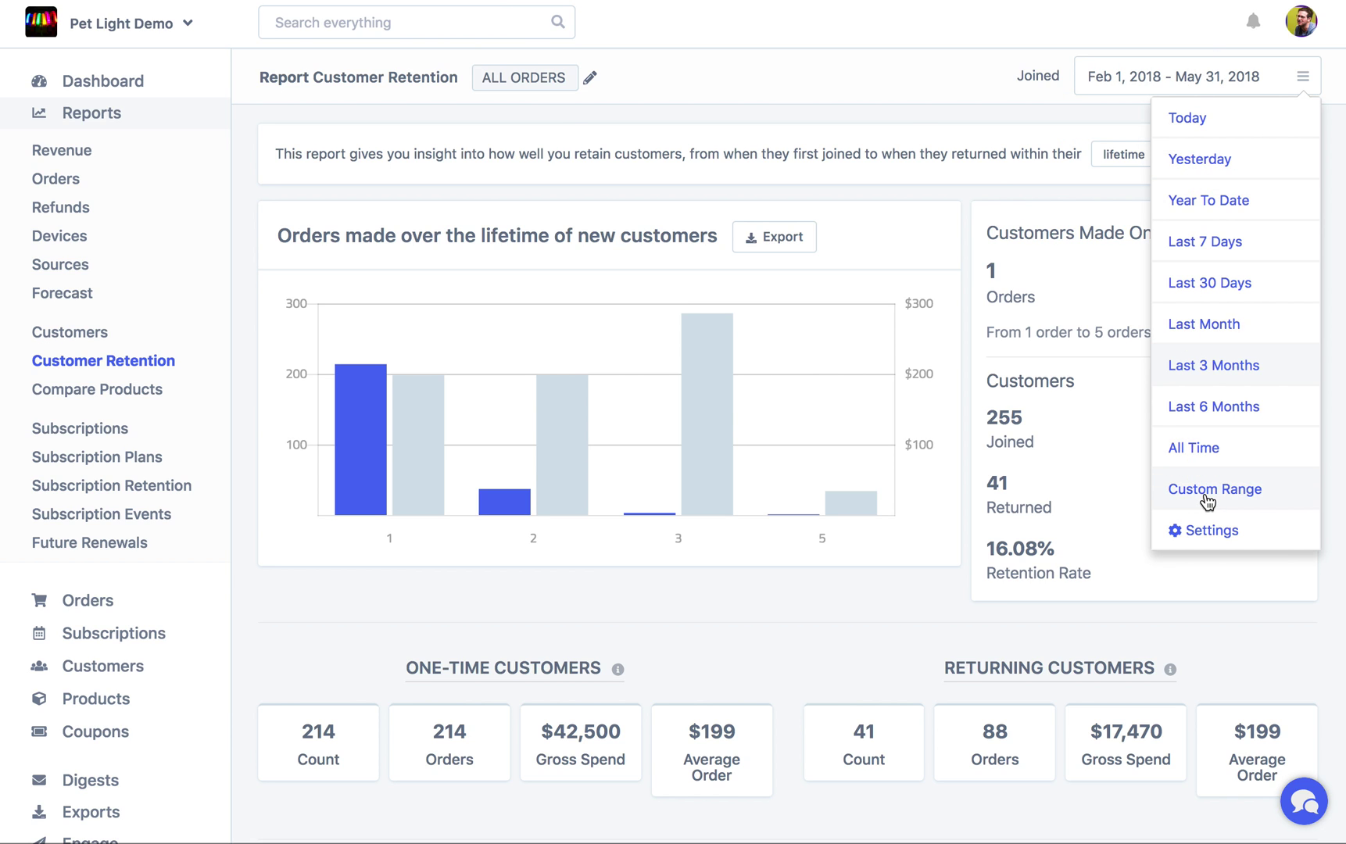
{"action": "left_click", "coordinate": [1201, 494]}
{"action": "left_click", "coordinate": [703, 248]}
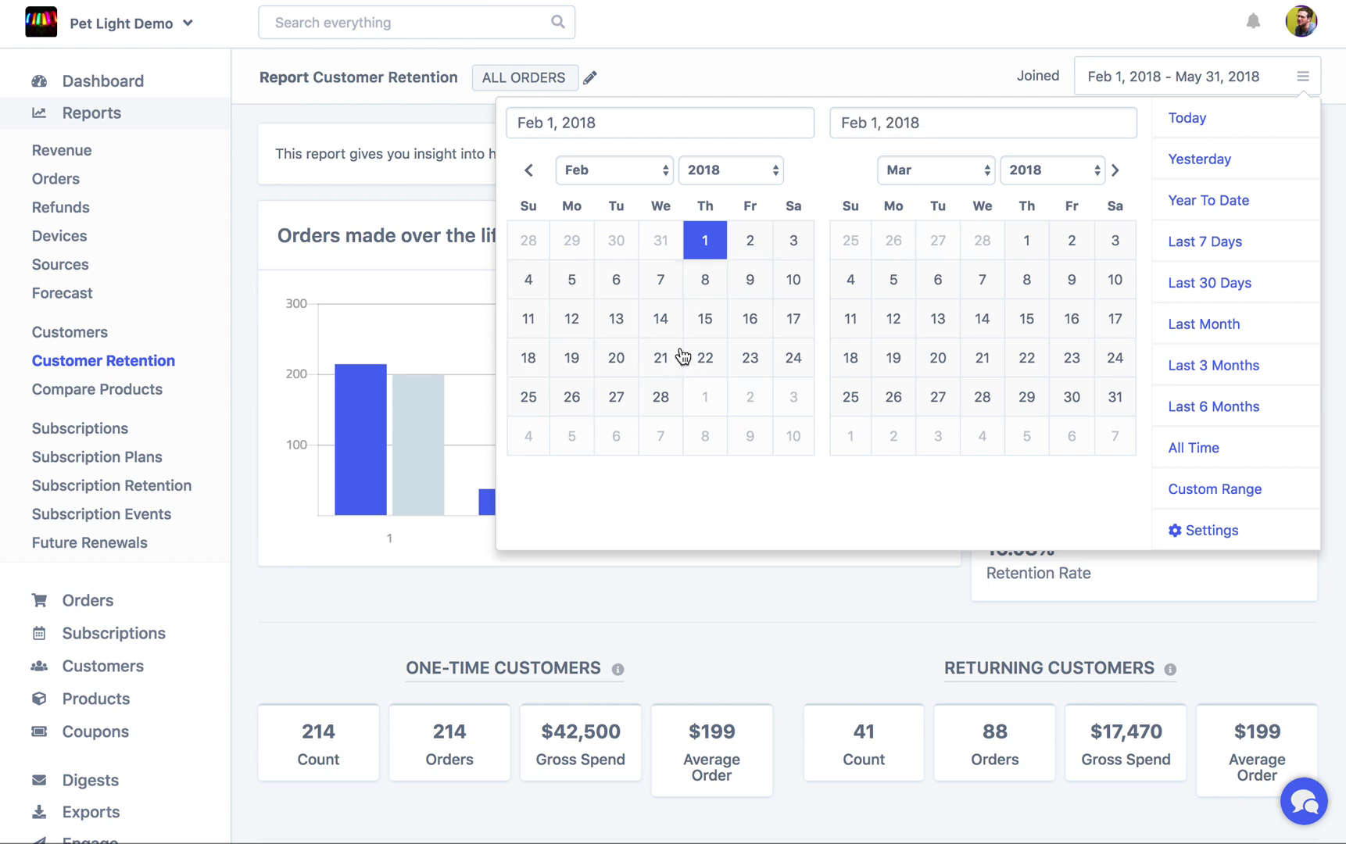
{"action": "left_click", "coordinate": [663, 391]}
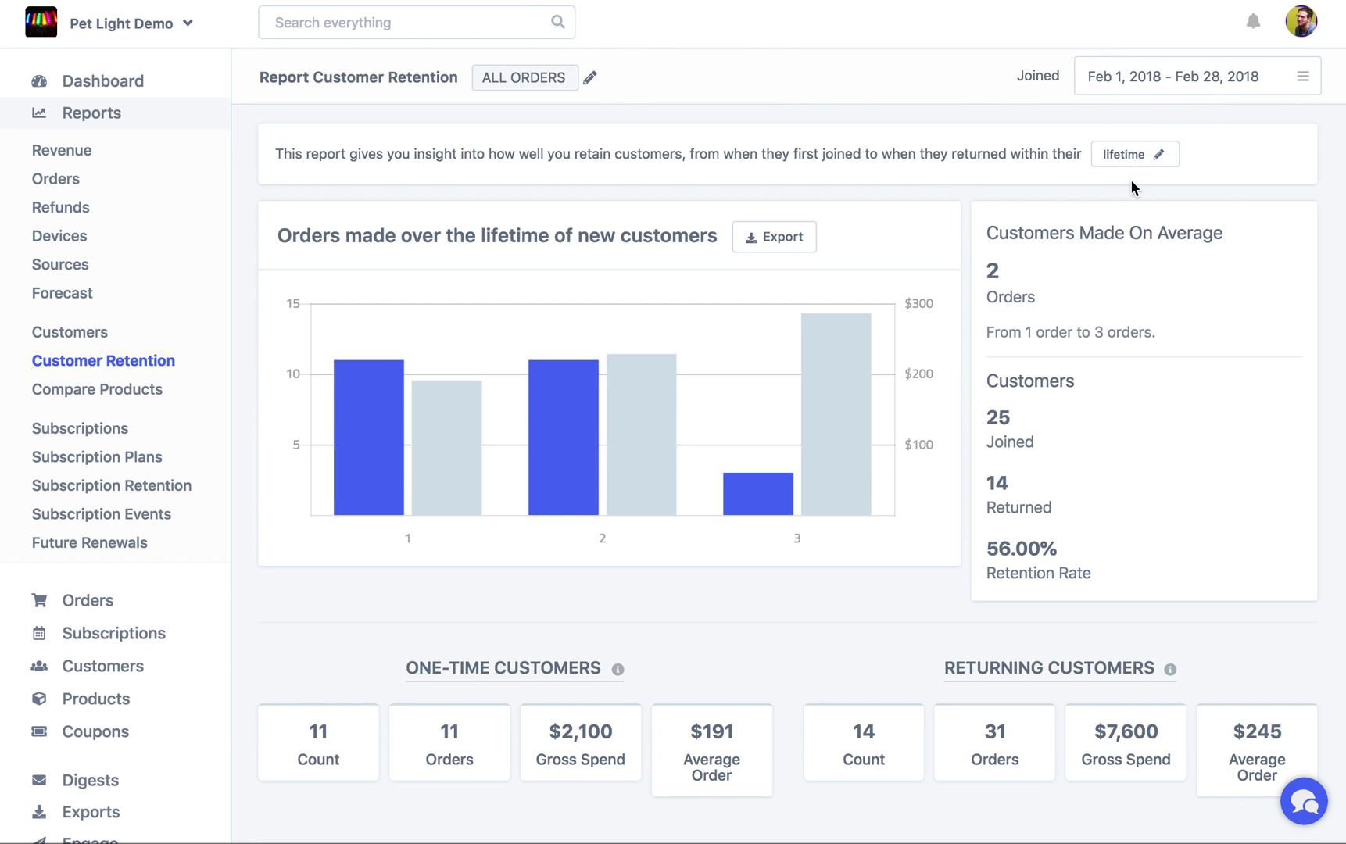
Change the report's return window from lifetime to within 50 days of joining.
{"action": "left_click", "coordinate": [1141, 146]}
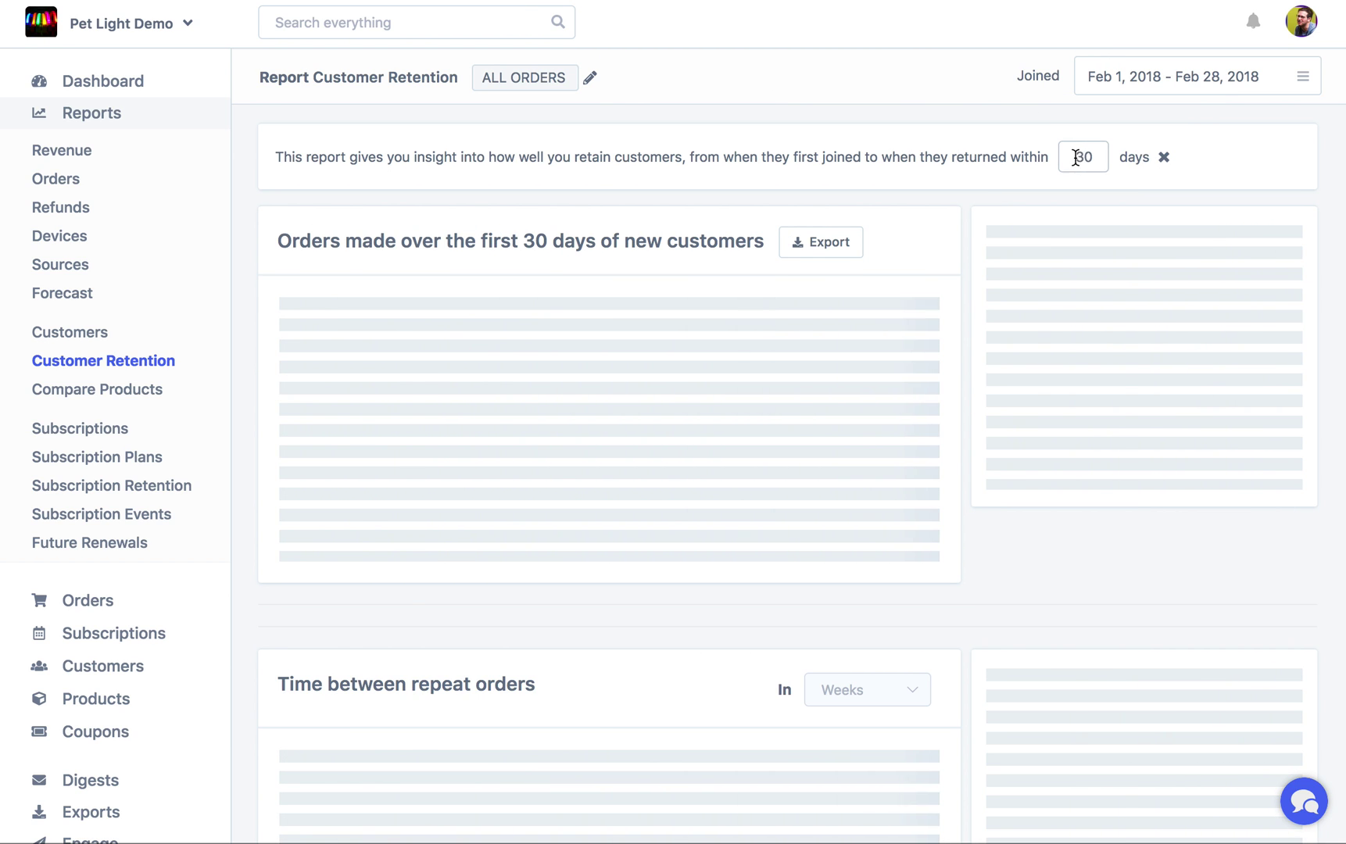
{"action": "left_click", "coordinate": [1100, 161]}
{"action": "key", "text": "BackSpace"}
{"action": "type", "text": "50"}
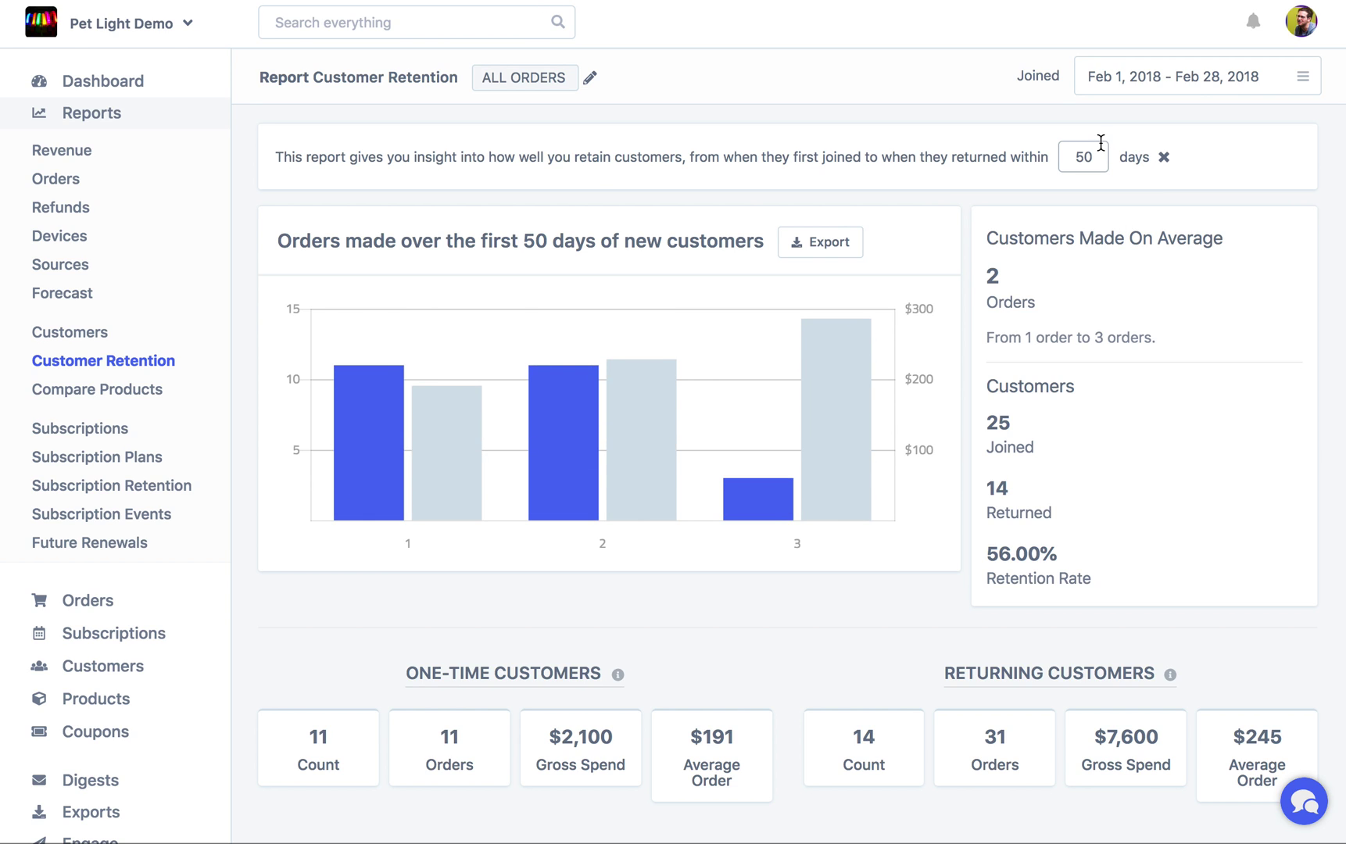
Open the Compare Products report and add the Blue Collar product to the comparison.
{"action": "left_click", "coordinate": [155, 408]}
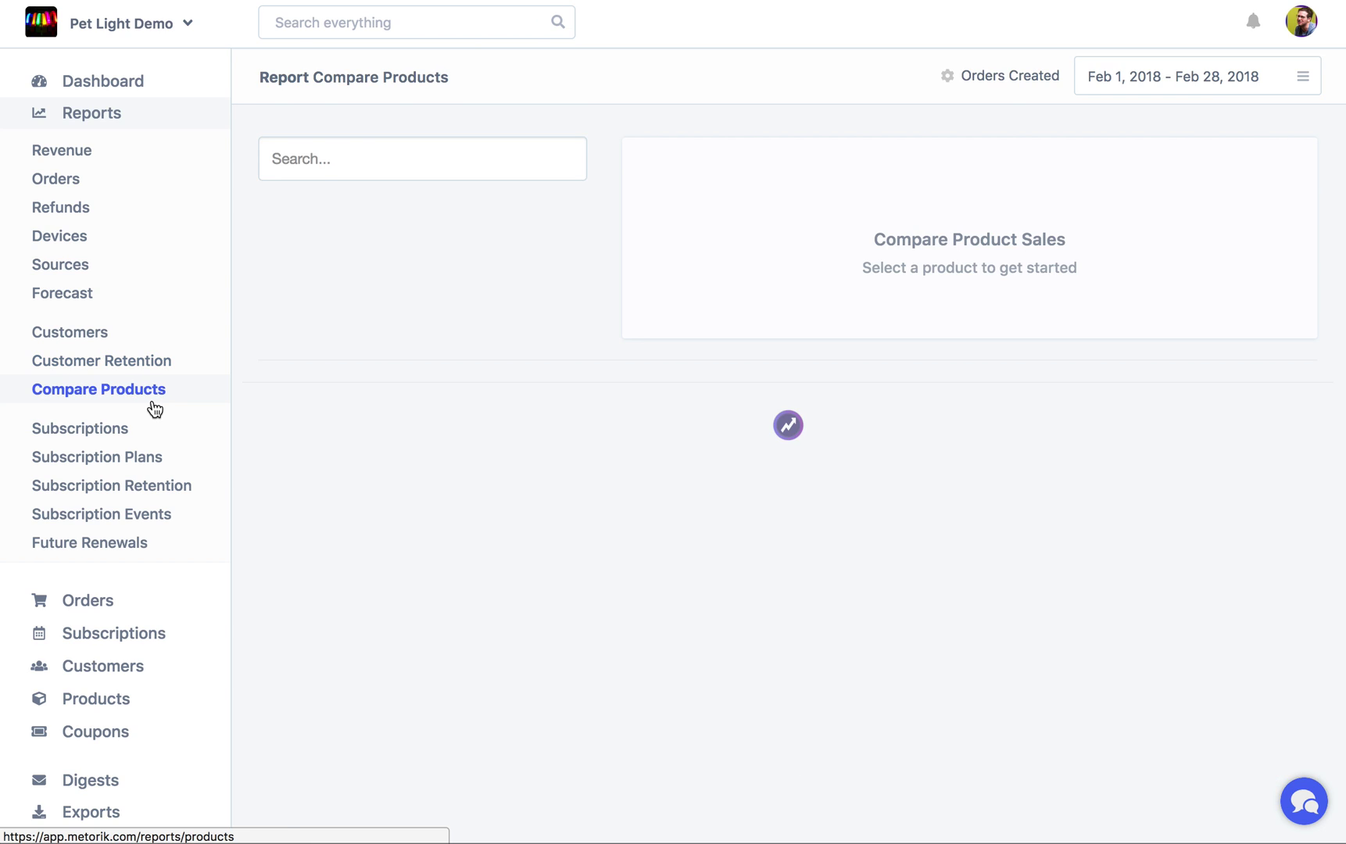
{"action": "left_click", "coordinate": [331, 170]}
{"action": "type", "text": "blue"}
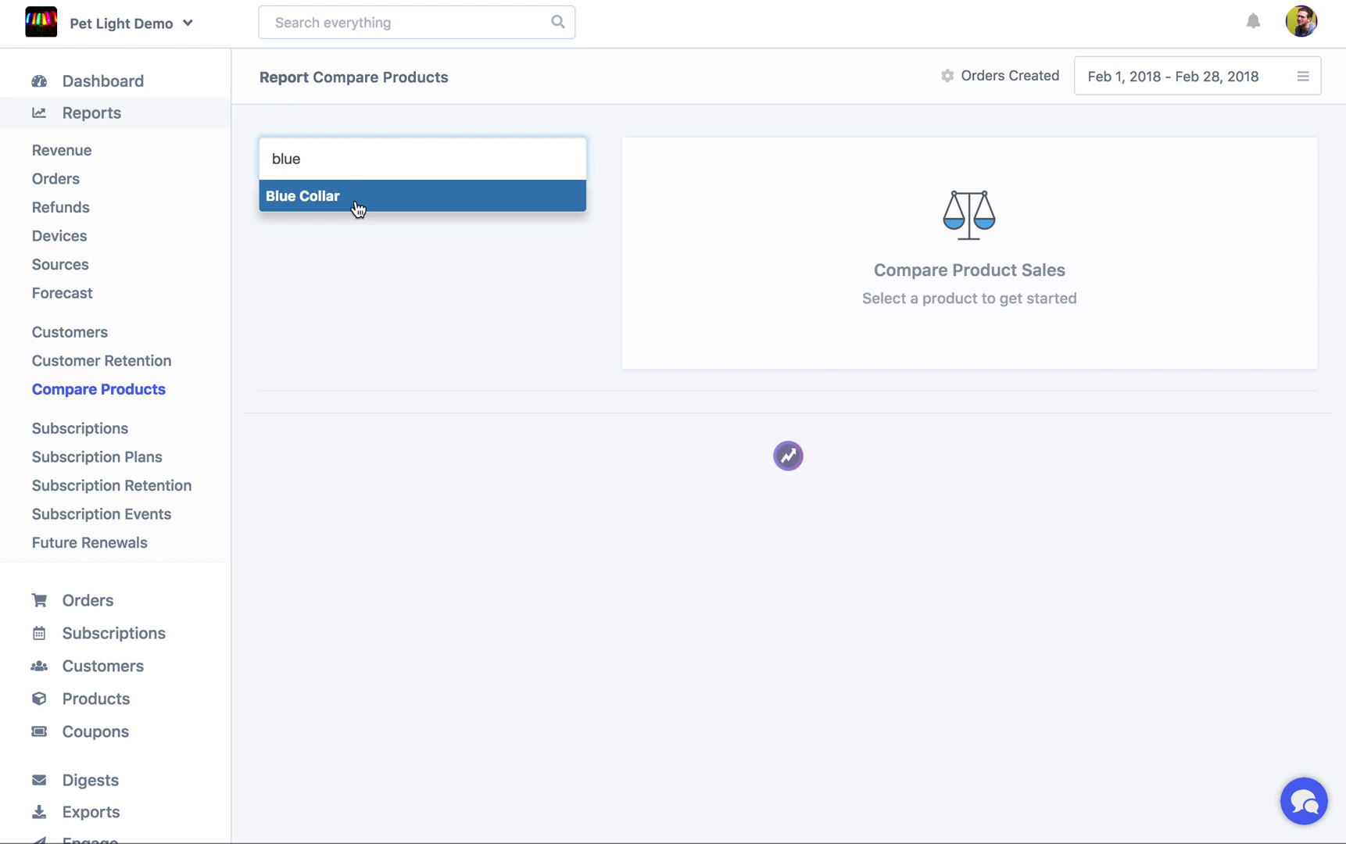
{"action": "left_click", "coordinate": [353, 203]}
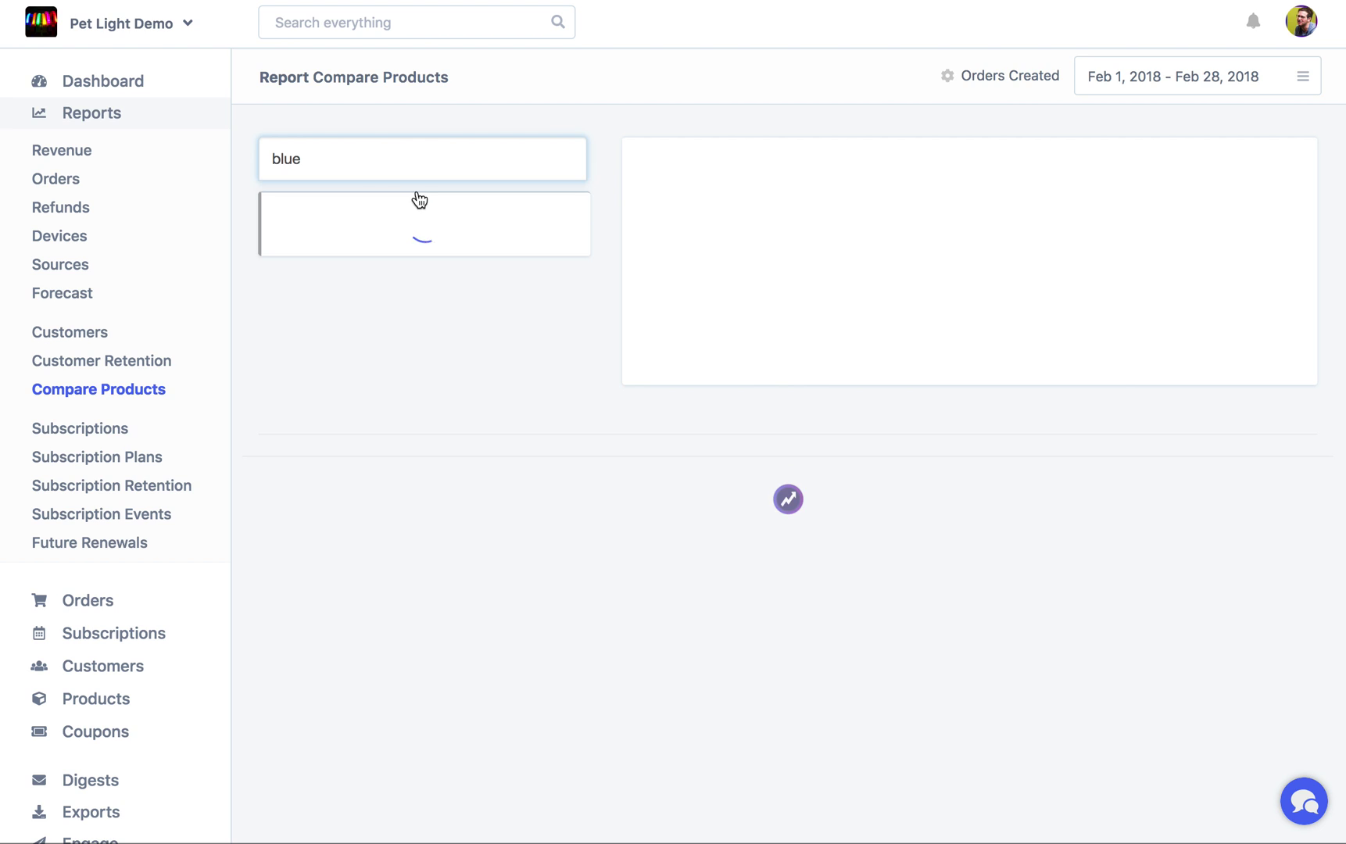
Add the Red Collar product to the comparison and check the options for saving the sales chart as an image.
{"action": "left_click", "coordinate": [335, 174]}
{"action": "type", "text": "red"}
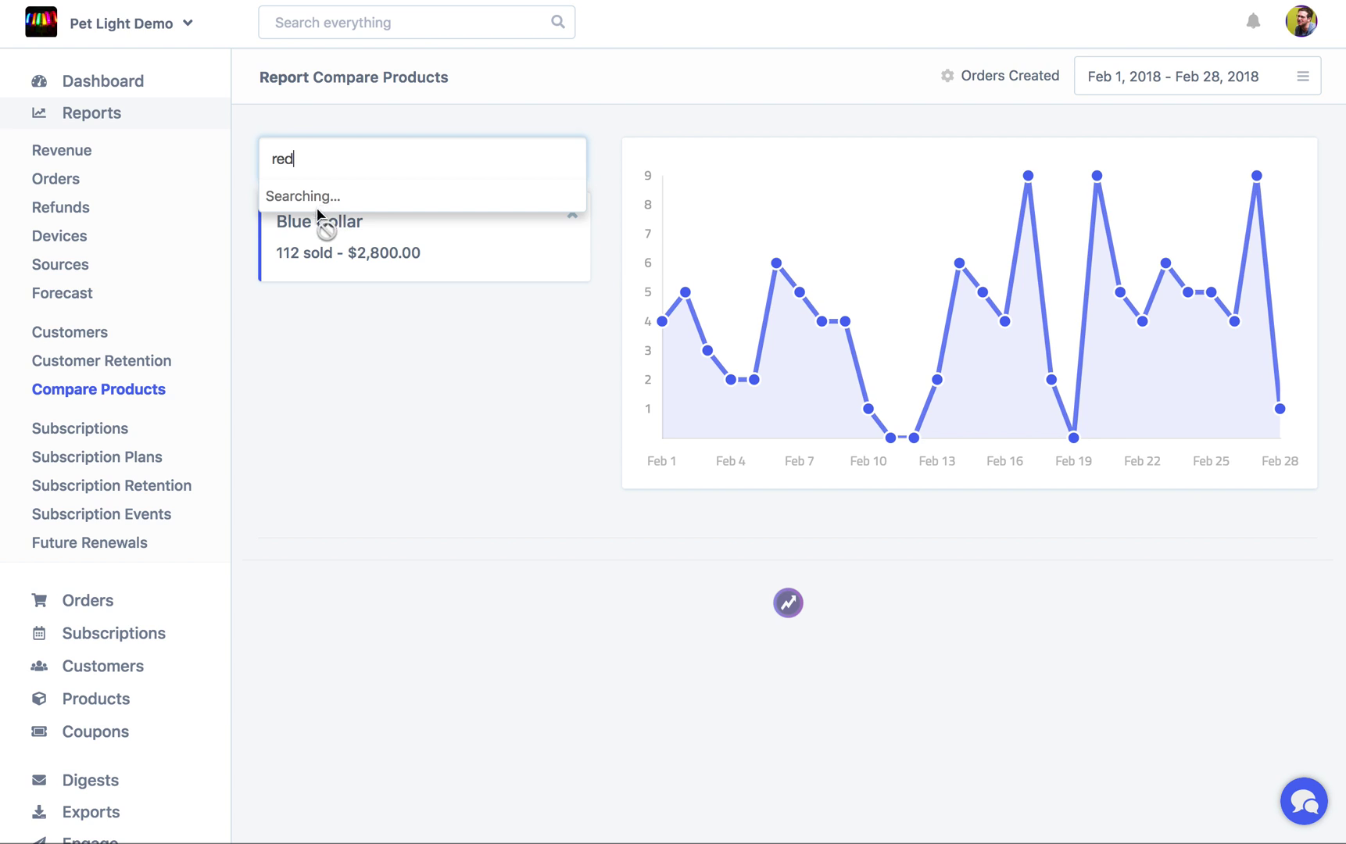
{"action": "key", "text": "Return"}
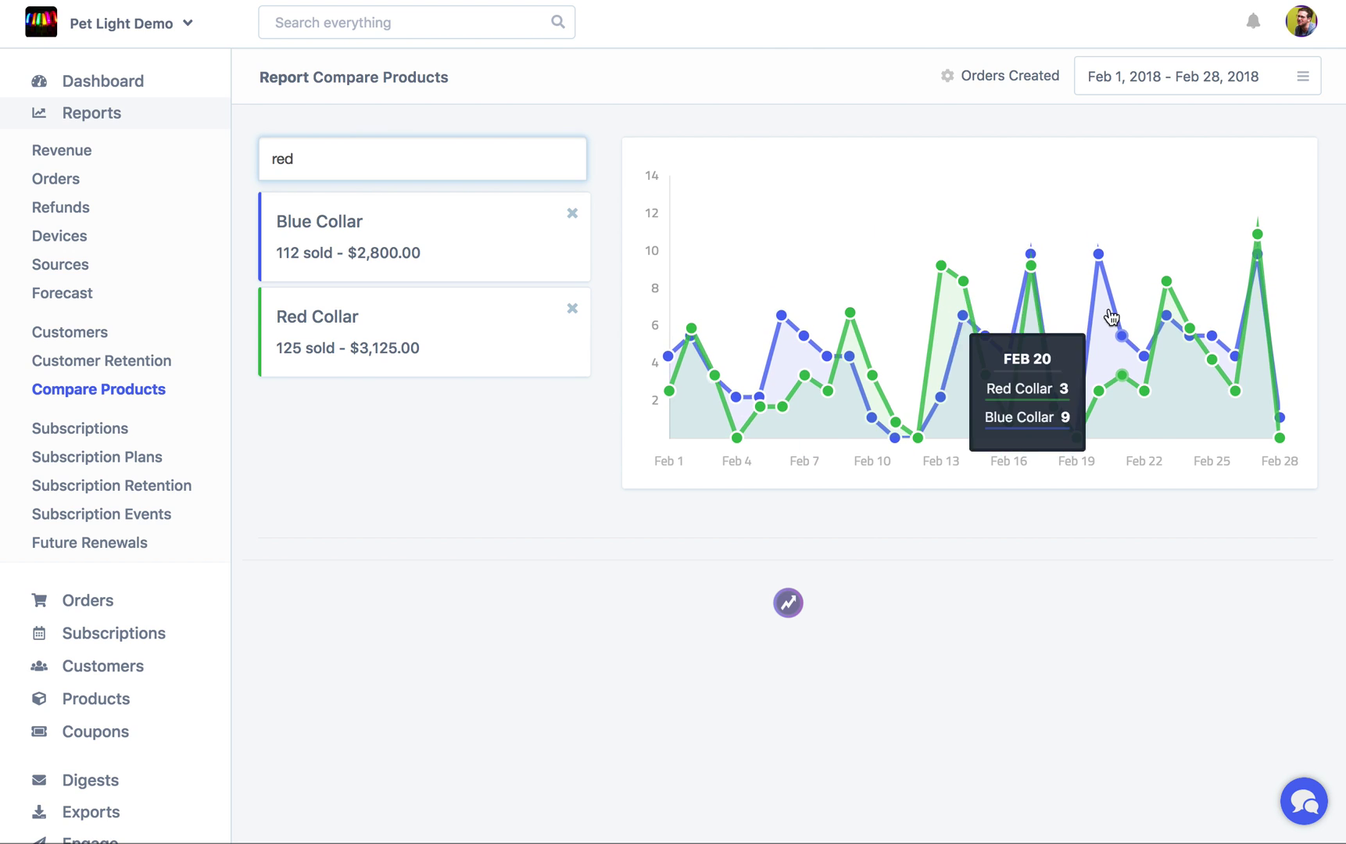
{"action": "right_click", "coordinate": [1116, 265]}
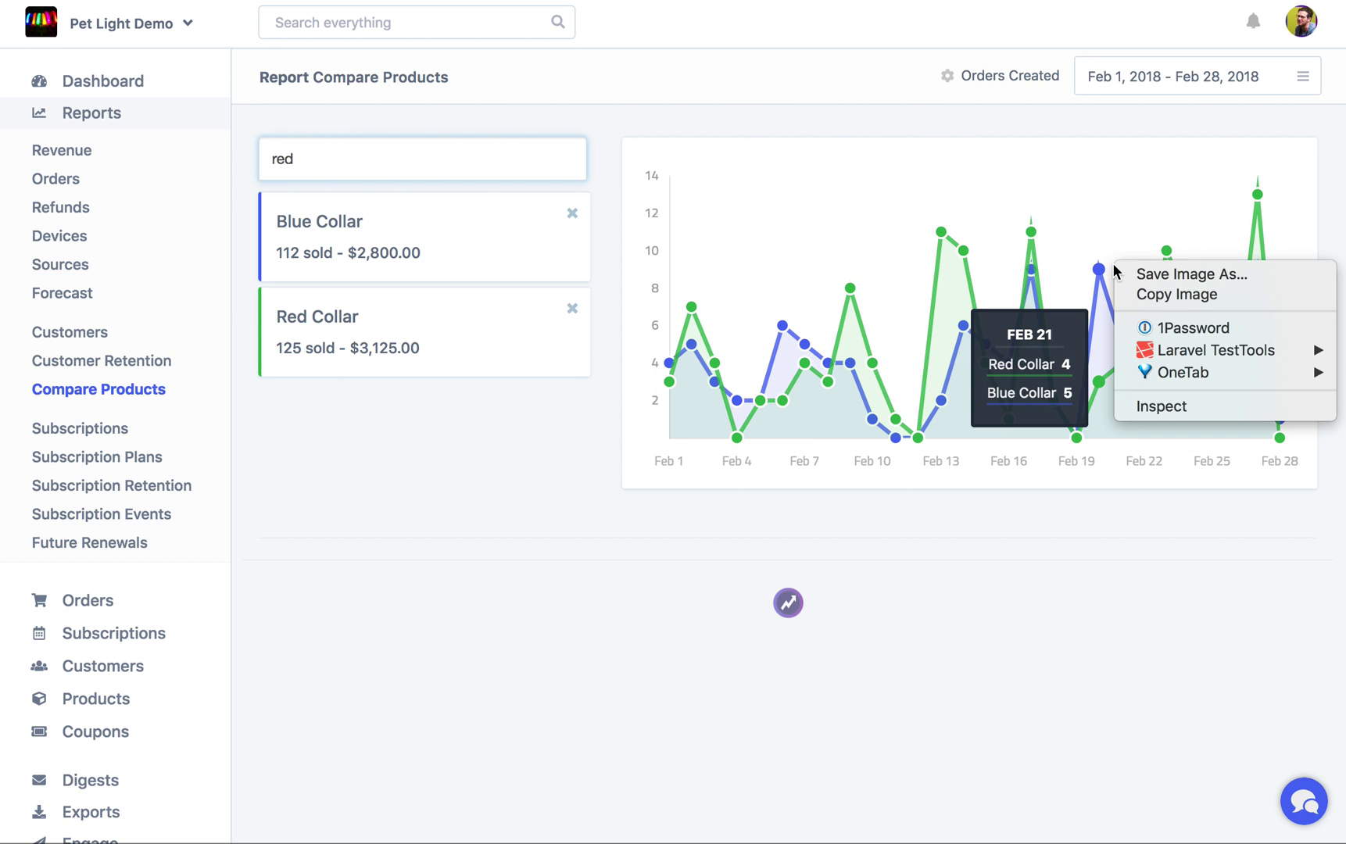
{"action": "left_click", "coordinate": [1108, 229]}
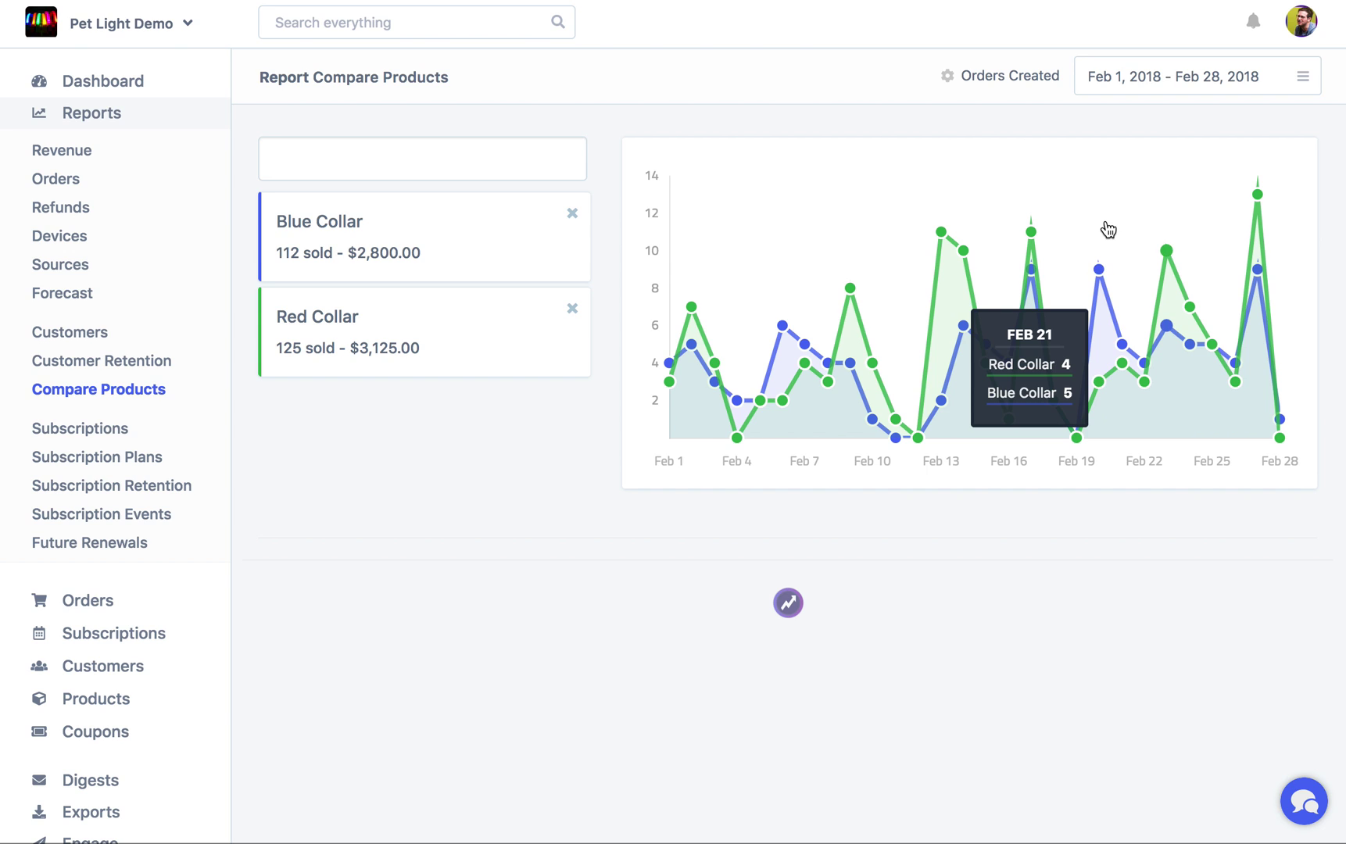